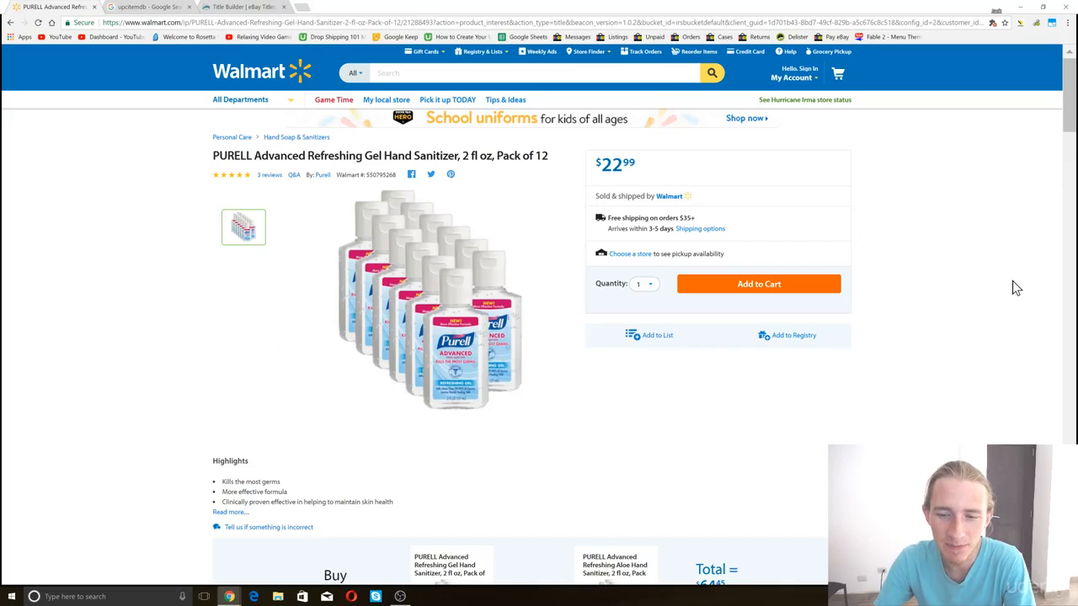
pyautogui.scroll(-1, 944, 304)
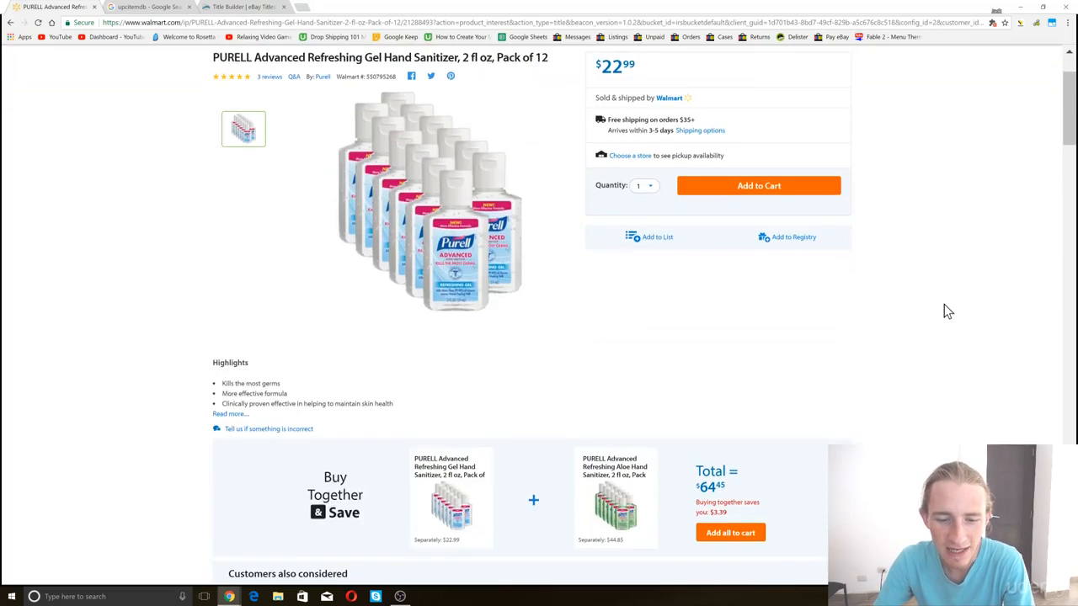
pyautogui.scroll(1, 944, 304)
pyautogui.click(379, 74)
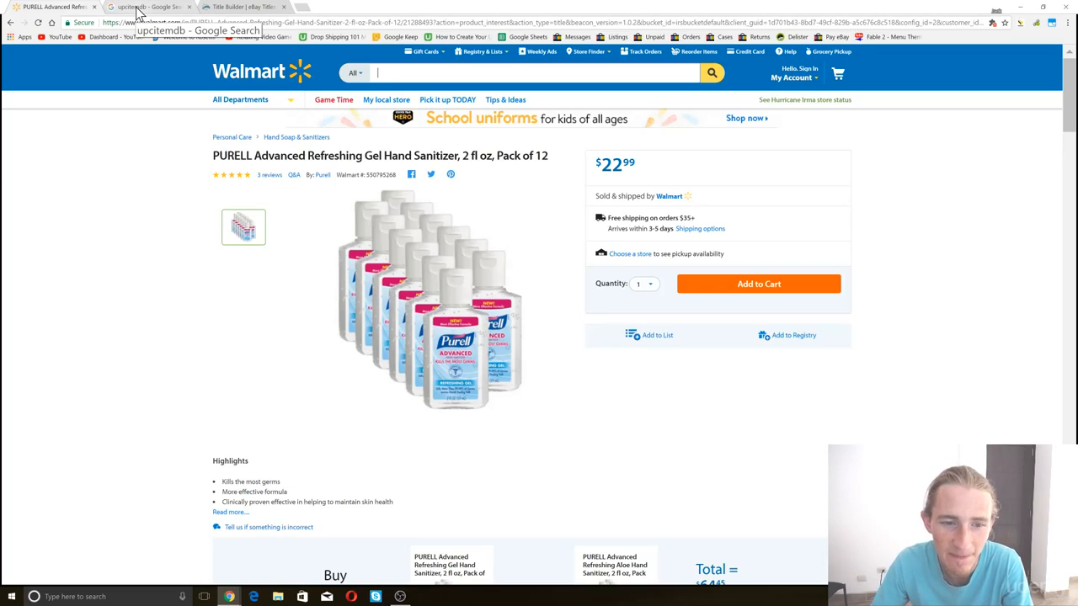
# Step: Open the UPCitemdb website from the search results and the Title Builder tool on the title-builder.com site
pyautogui.click(140, 10)
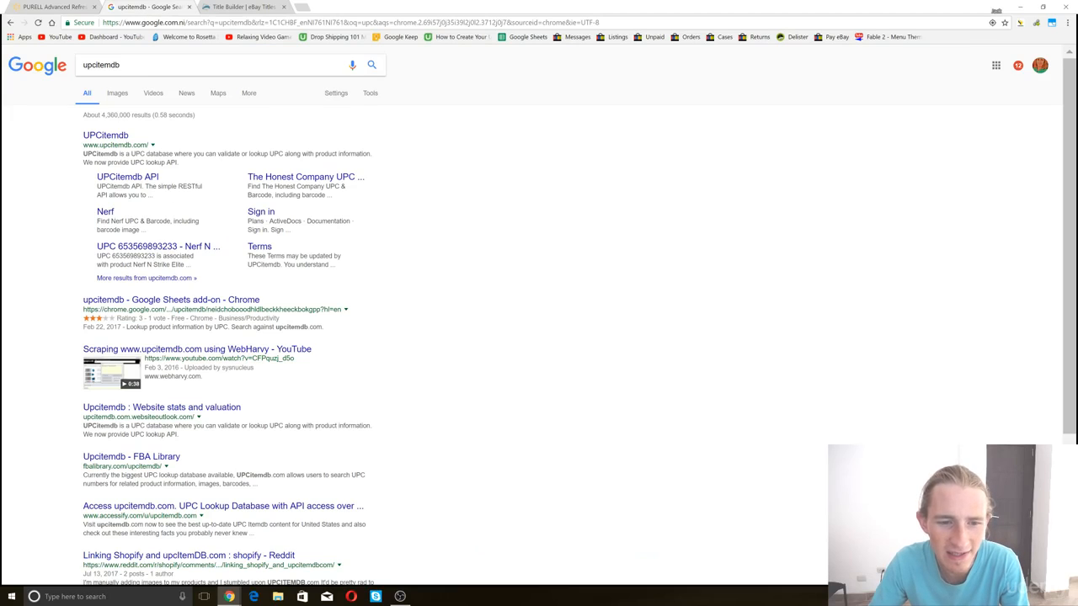
pyautogui.click(114, 136)
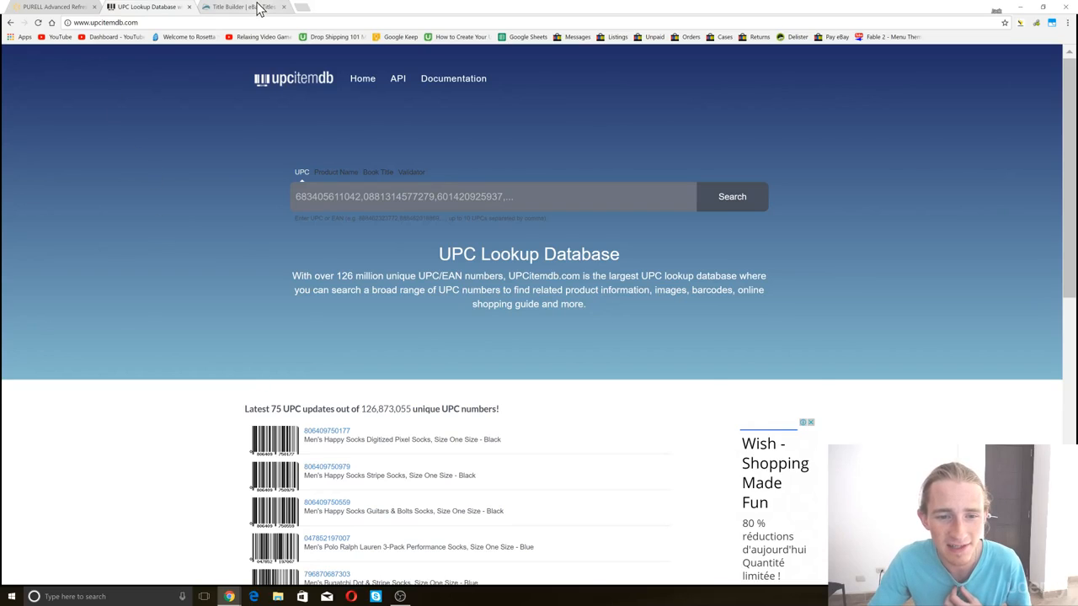
pyautogui.click(261, 9)
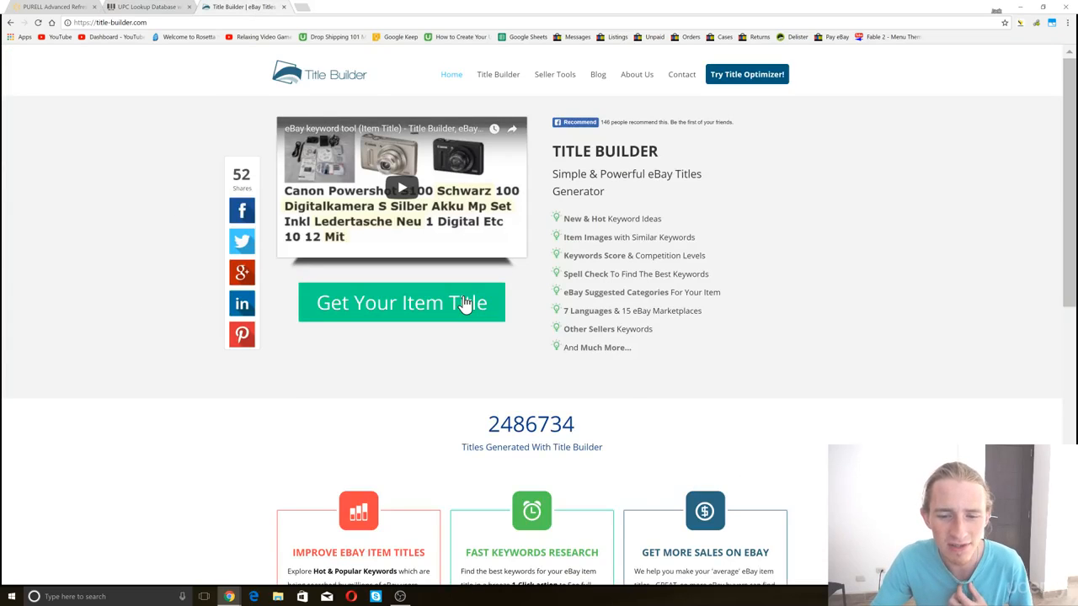
pyautogui.click(500, 82)
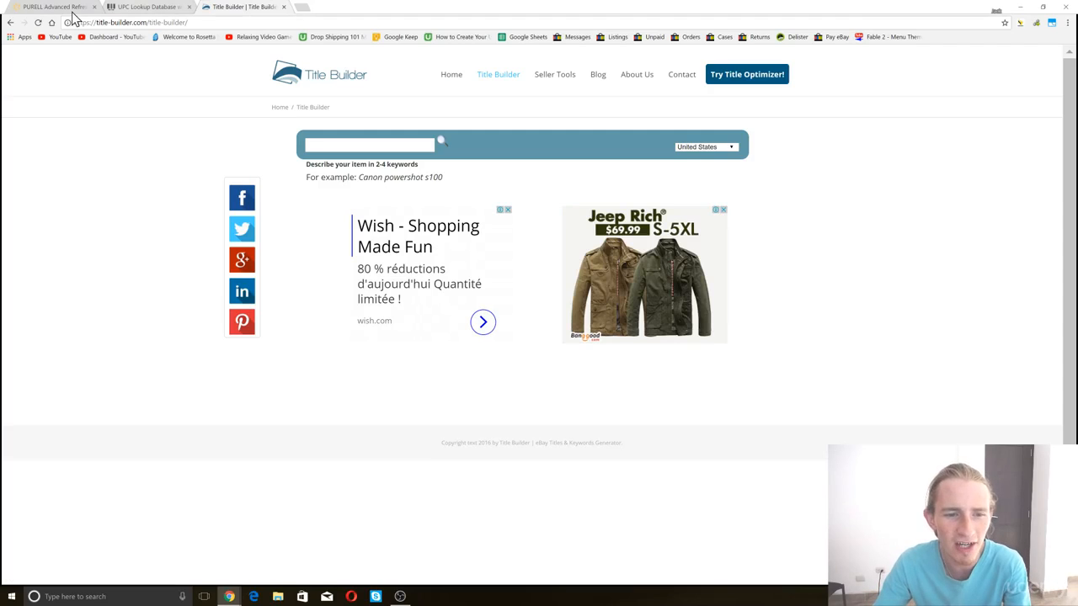
# Step: Return to the Walmart Purell product page and tile its window beside the eBay listing window
pyautogui.click(52, 7)
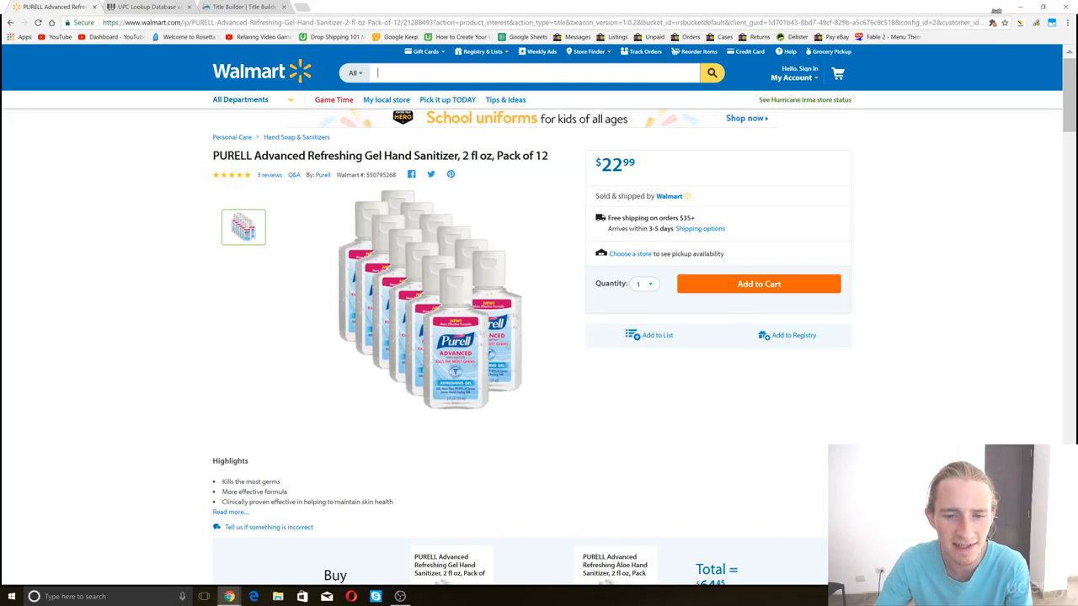
pyautogui.click(413, 155)
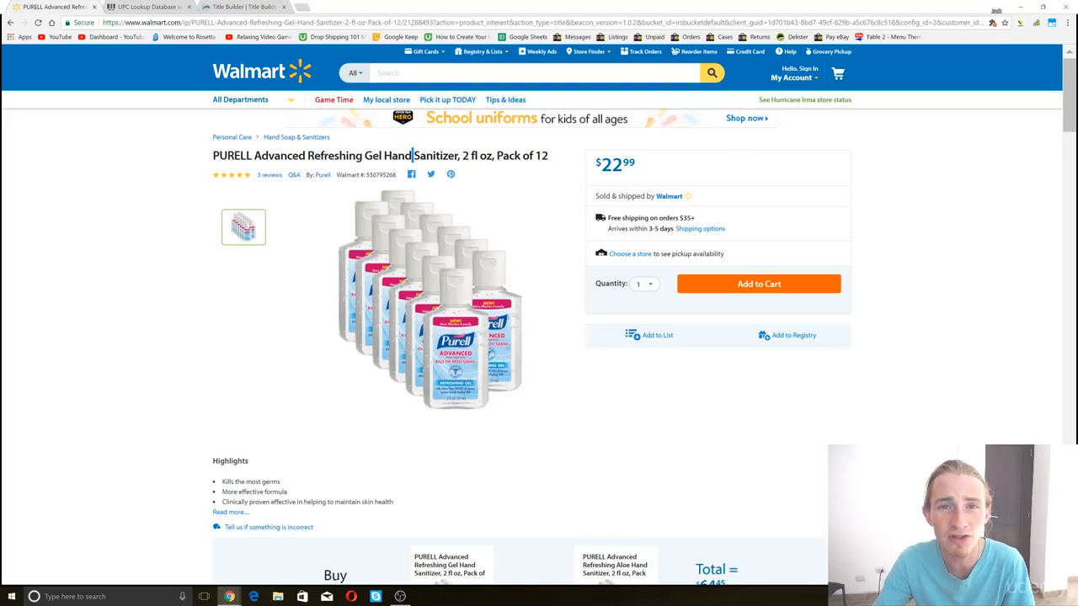
pyautogui.doubleClick(334, 155)
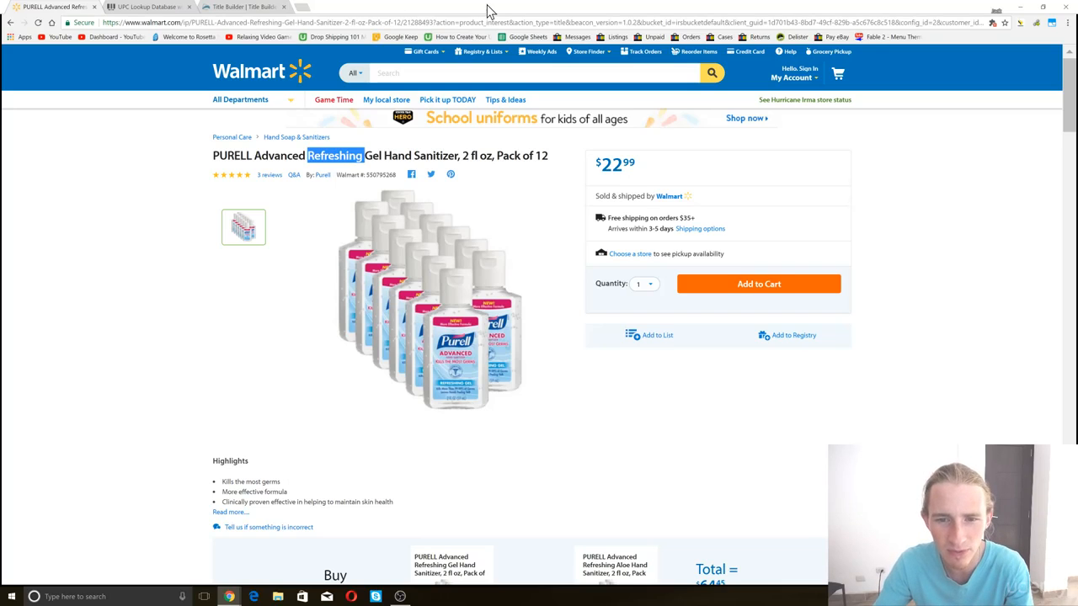
pyautogui.moveTo(682, 16); pyautogui.dragTo(1077, 187)
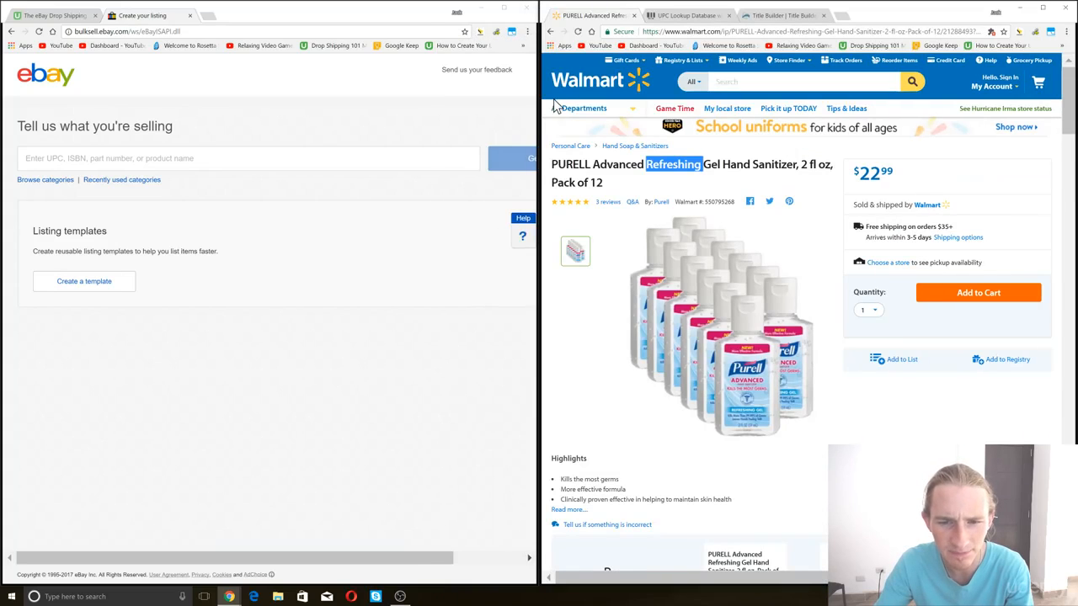
pyautogui.click(242, 284)
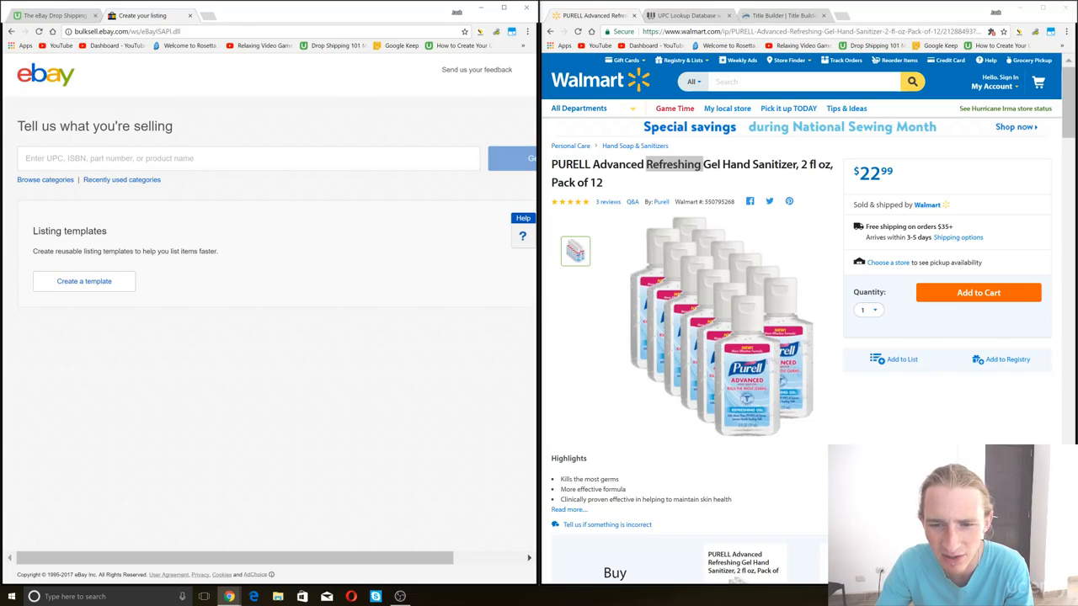
# Step: Review the Purell product page, expanding the full item description and showing the Specifications
pyautogui.scroll(-1, 784, 292)
pyautogui.scroll(-10, 784, 292)
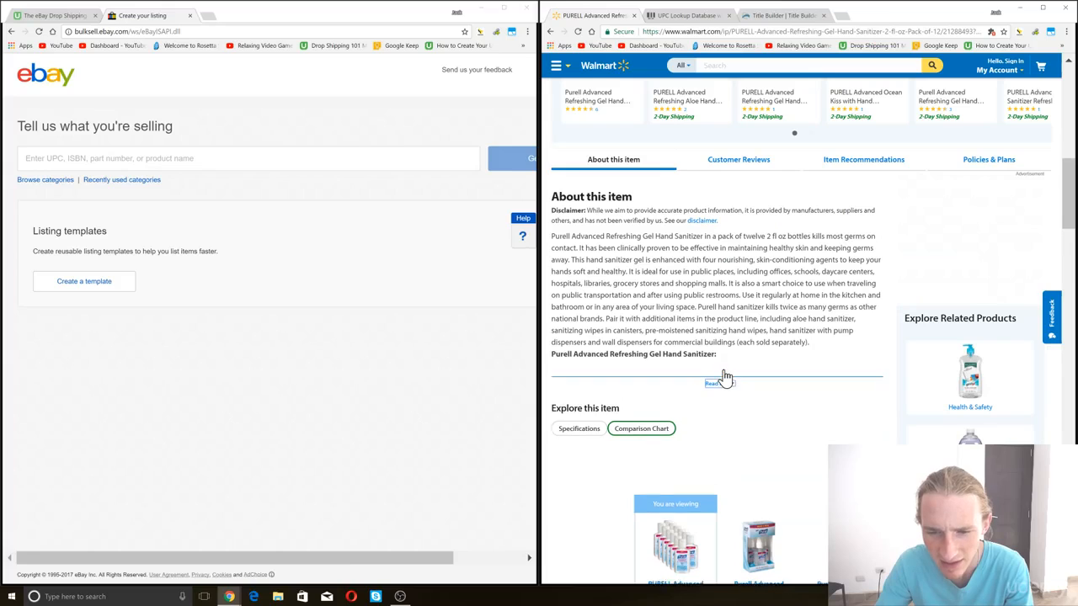
pyautogui.click(719, 375)
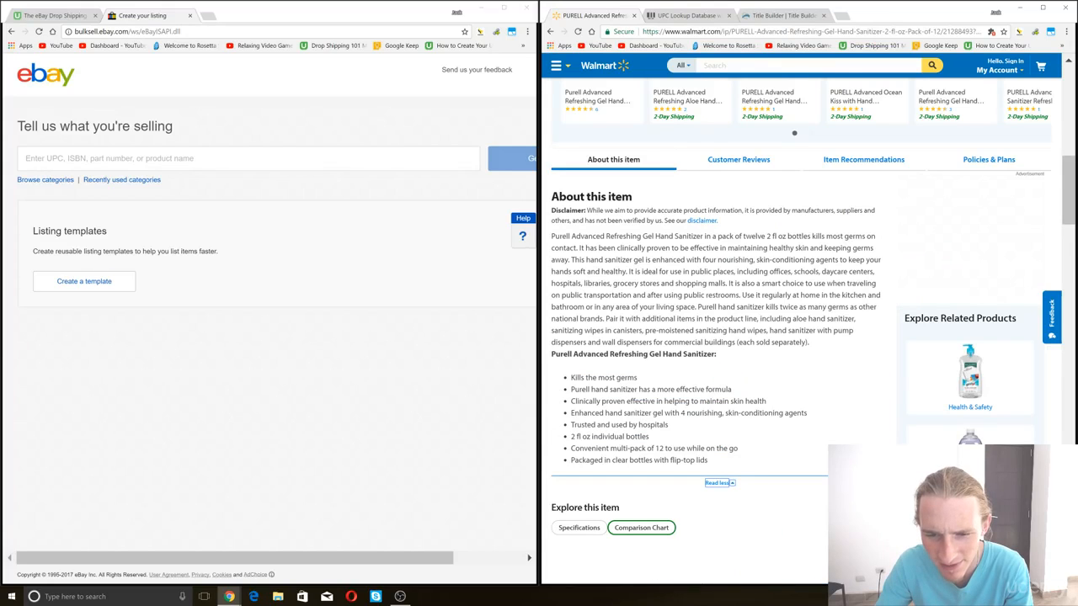
pyautogui.scroll(10, 716, 354)
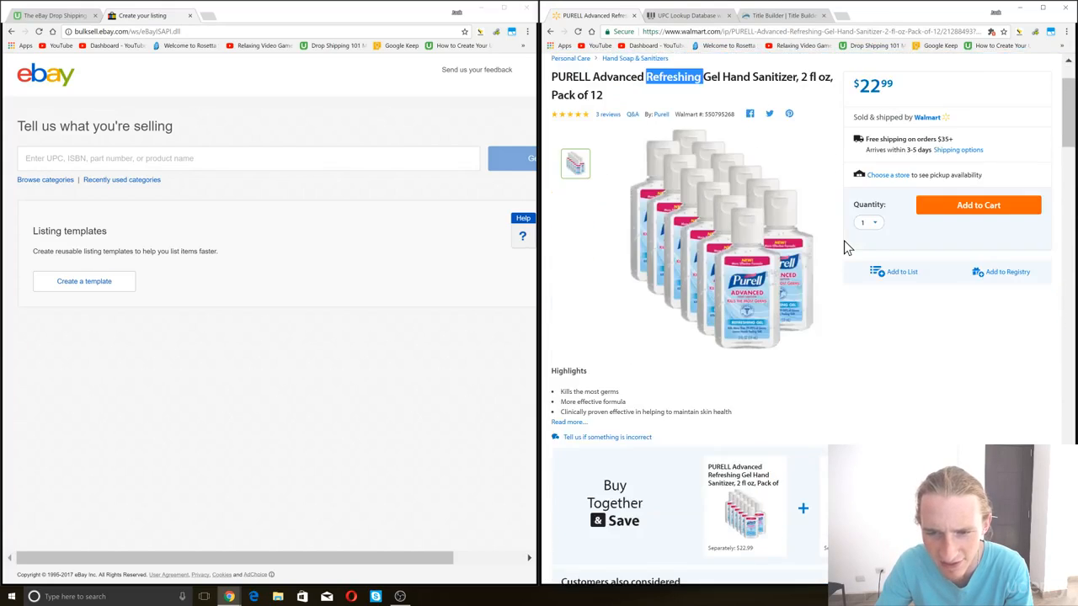
pyautogui.scroll(-5, 847, 247)
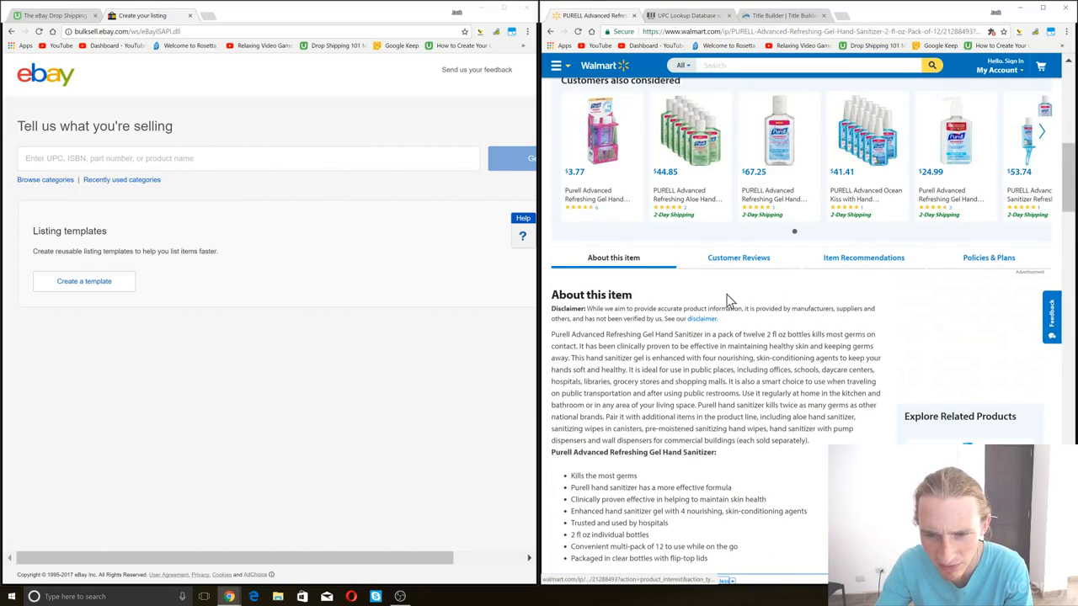
pyautogui.scroll(-4, 727, 300)
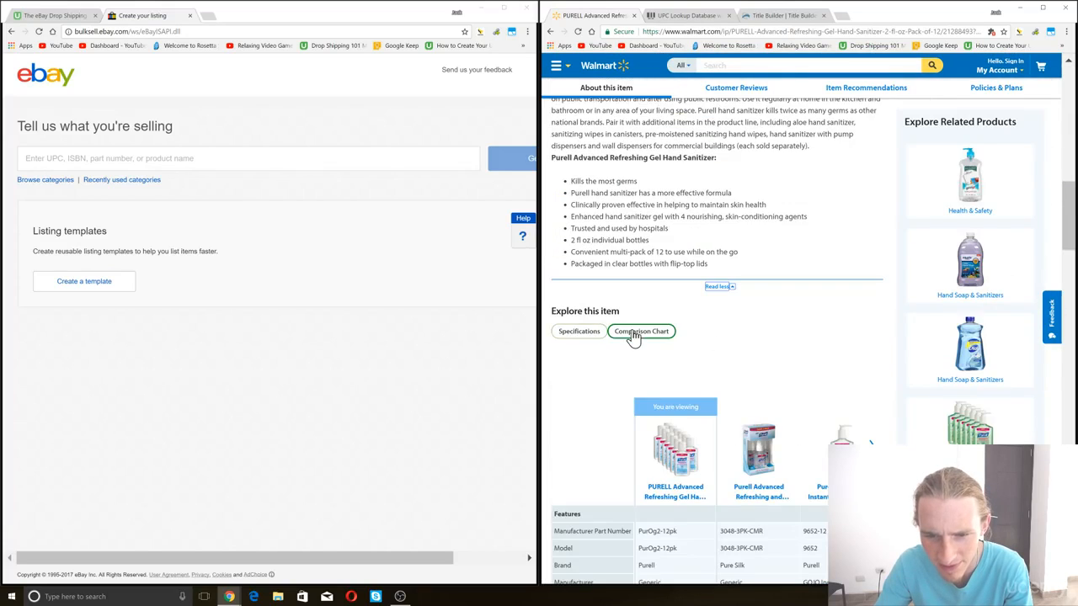
pyautogui.click(581, 337)
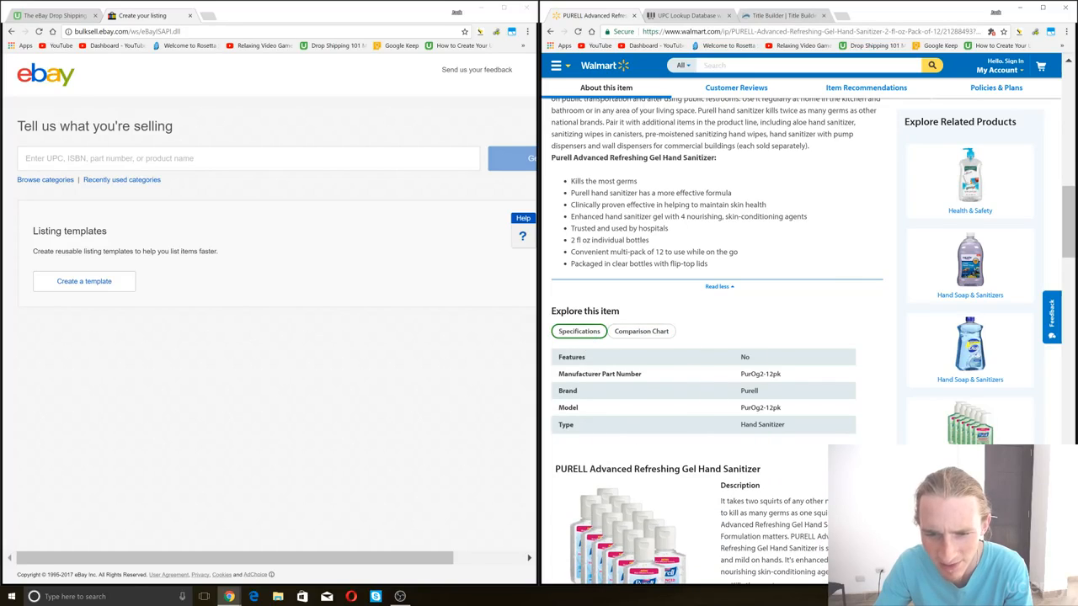
pyautogui.scroll(-1, 650, 379)
pyautogui.scroll(-6, 649, 379)
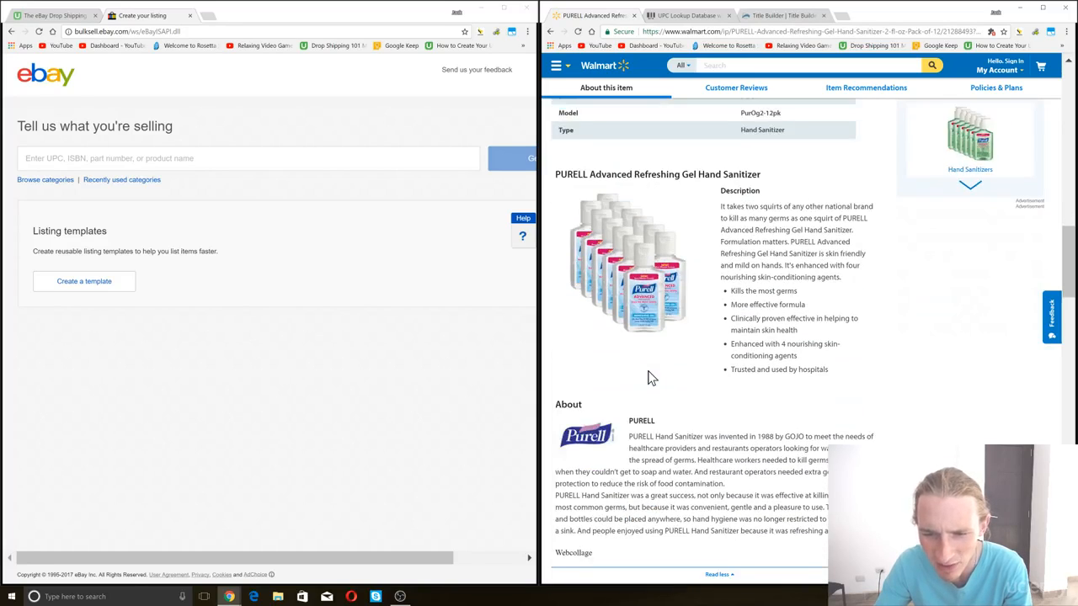
pyautogui.scroll(7, 673, 387)
pyautogui.scroll(10, 673, 387)
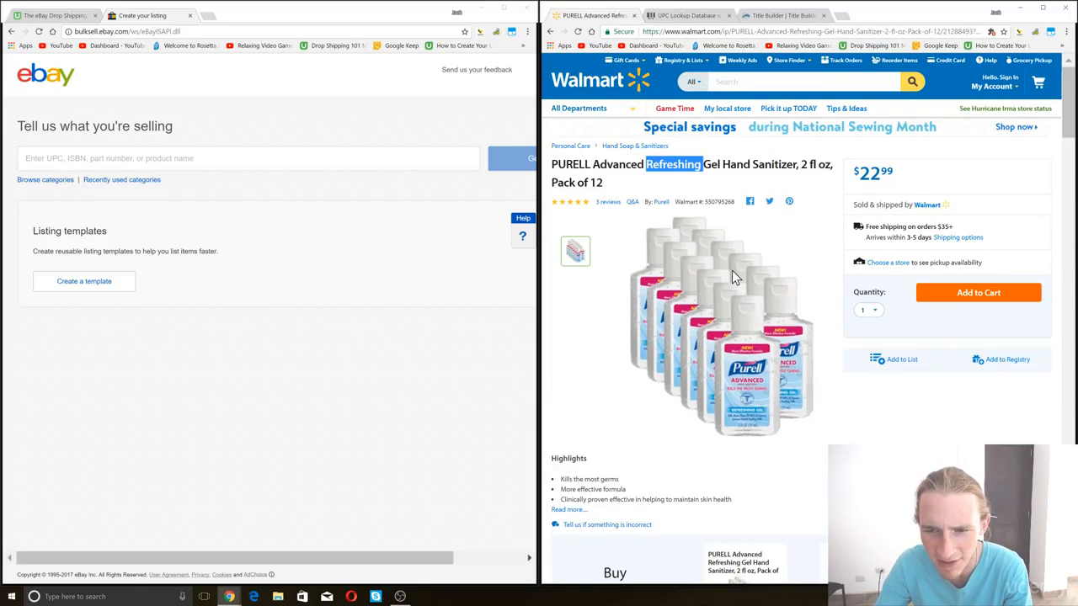
pyautogui.scroll(-1, 728, 282)
pyautogui.rightClick(642, 355)
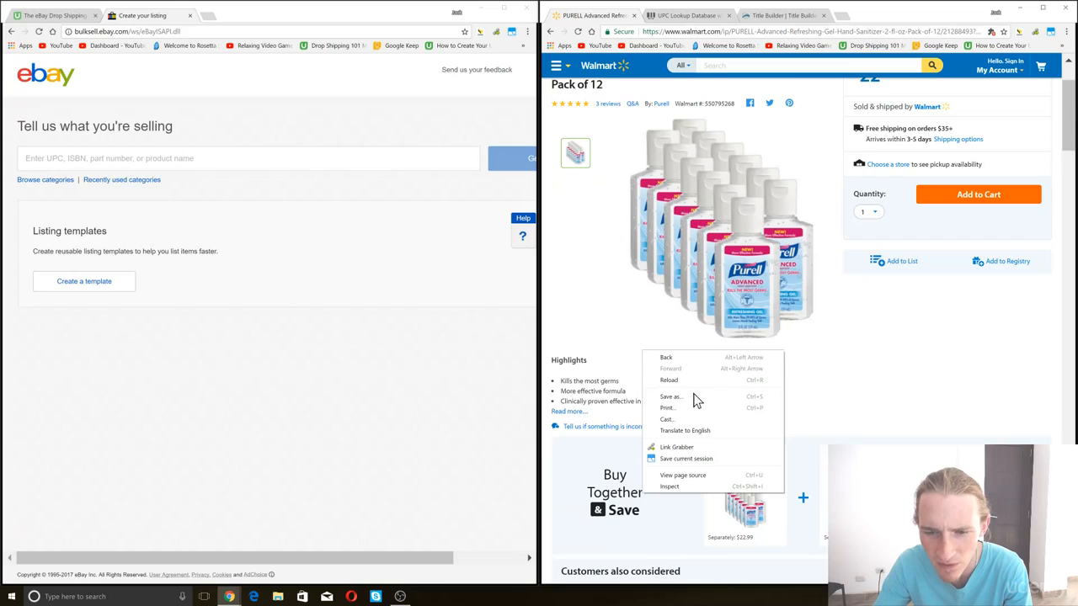
pyautogui.click(724, 479)
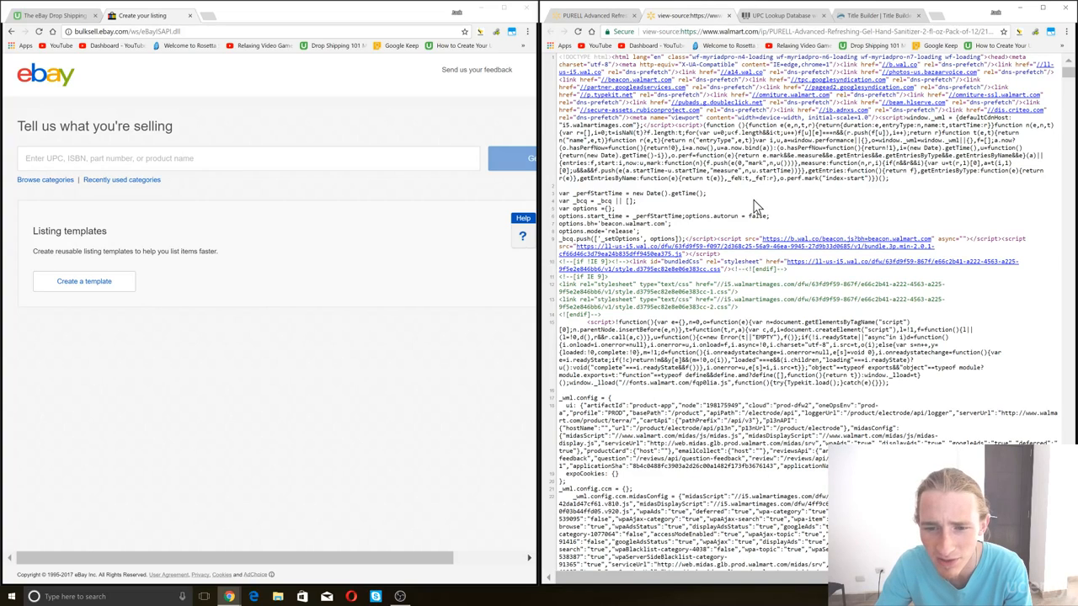
pyautogui.hotkey('ctrl', 'f')
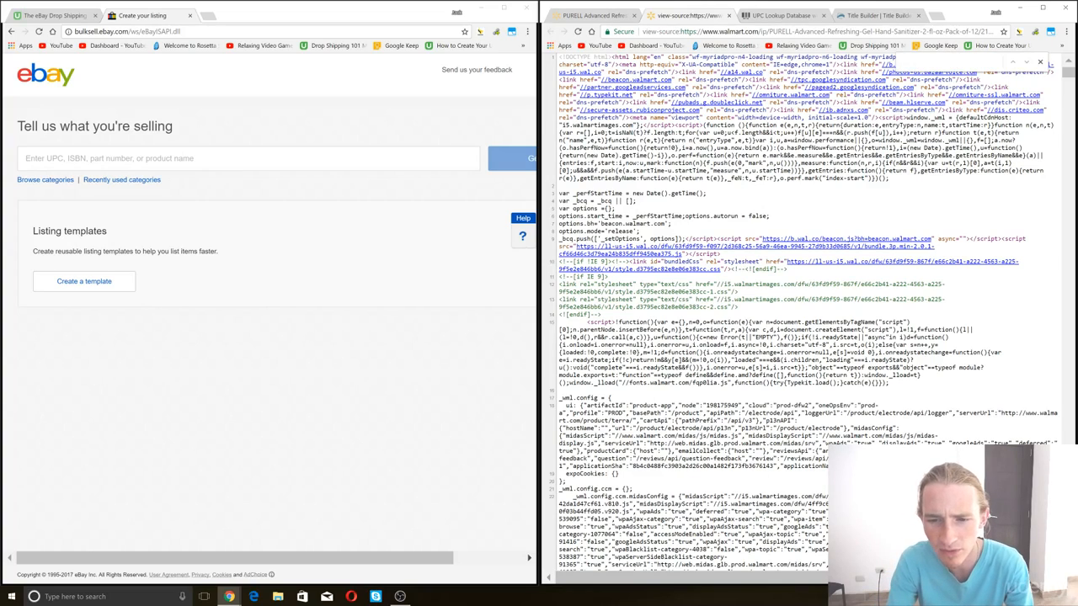
pyautogui.write('UPC')
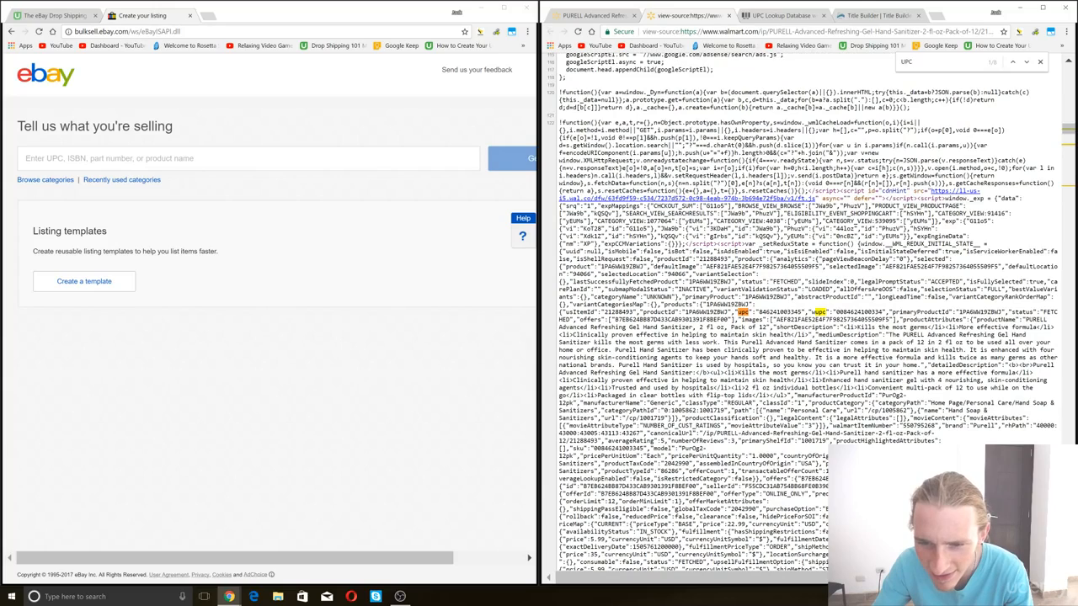
pyautogui.doubleClick(780, 313)
pyautogui.hotkey('ctrl', 'c')
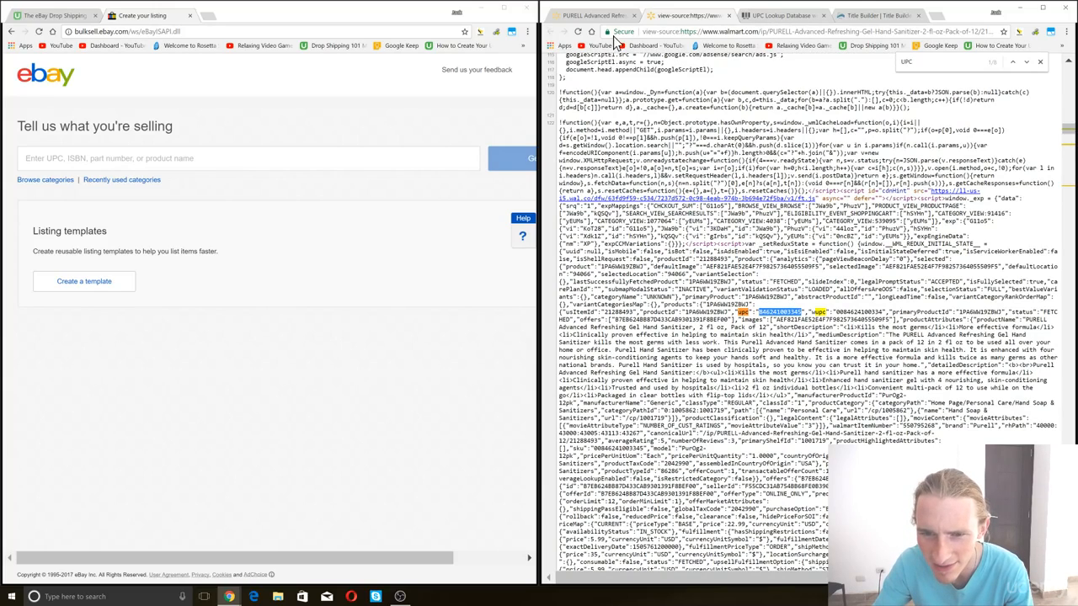
pyautogui.click(605, 17)
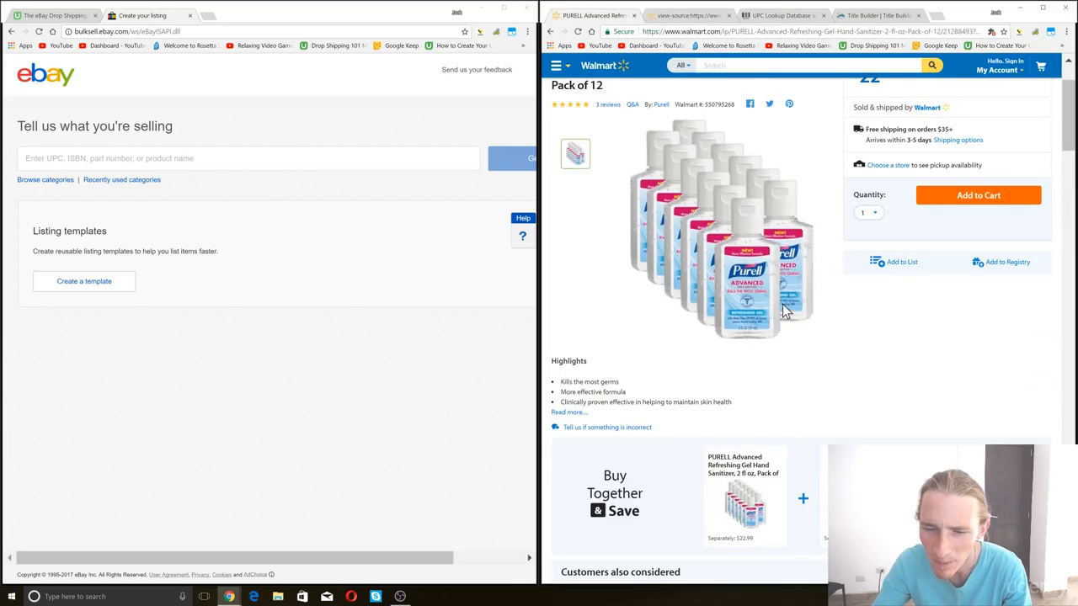
pyautogui.scroll(2, 783, 311)
pyautogui.click(210, 160)
pyautogui.hotkey('ctrl', 'v')
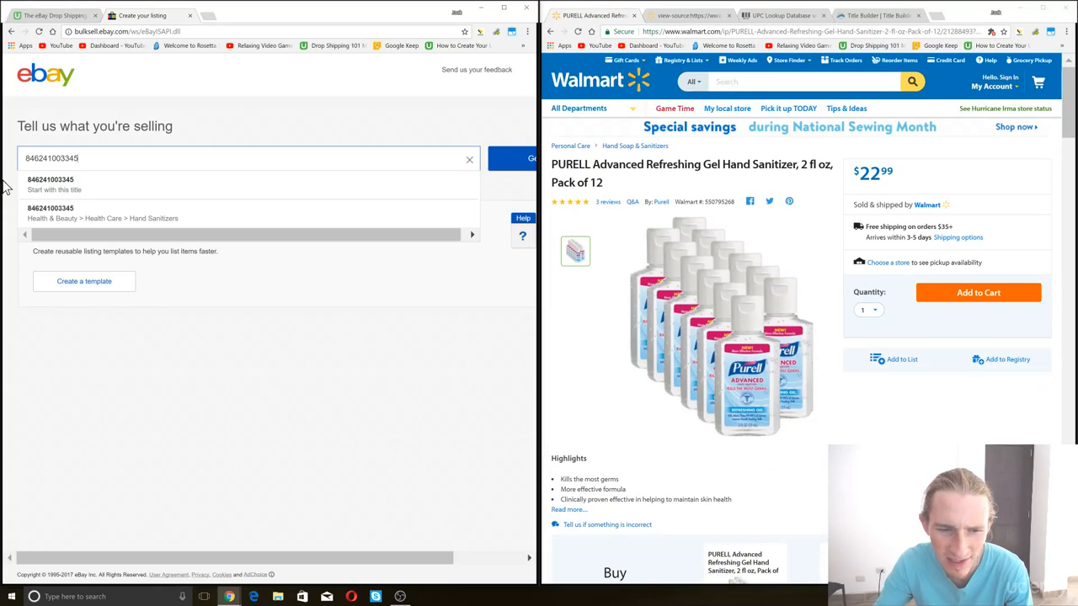
pyautogui.hotkey('ctrl', 'a')
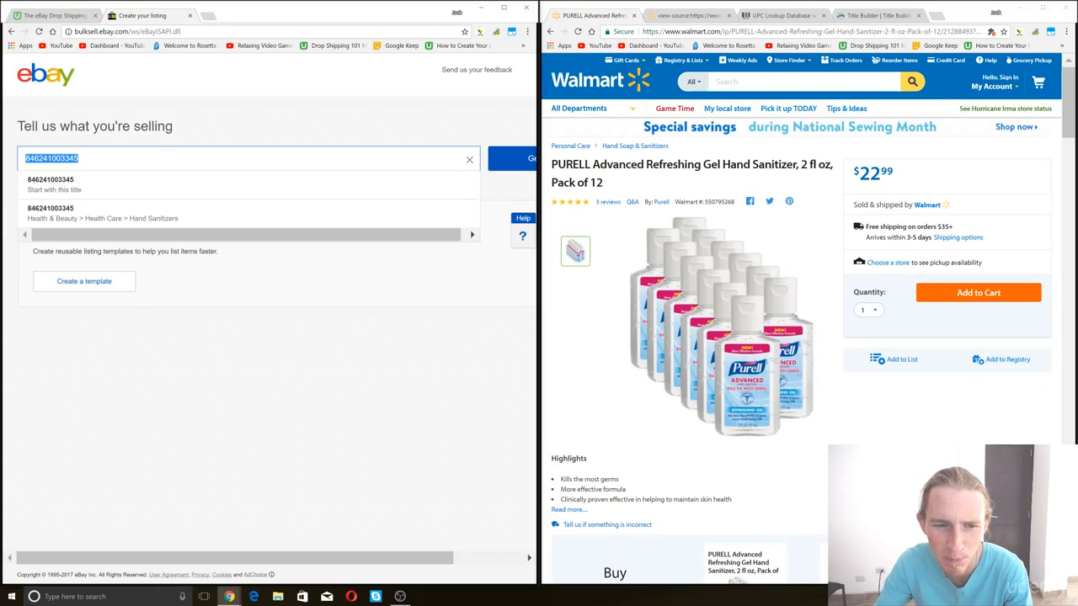
pyautogui.click(824, 195)
pyautogui.rightClick(822, 191)
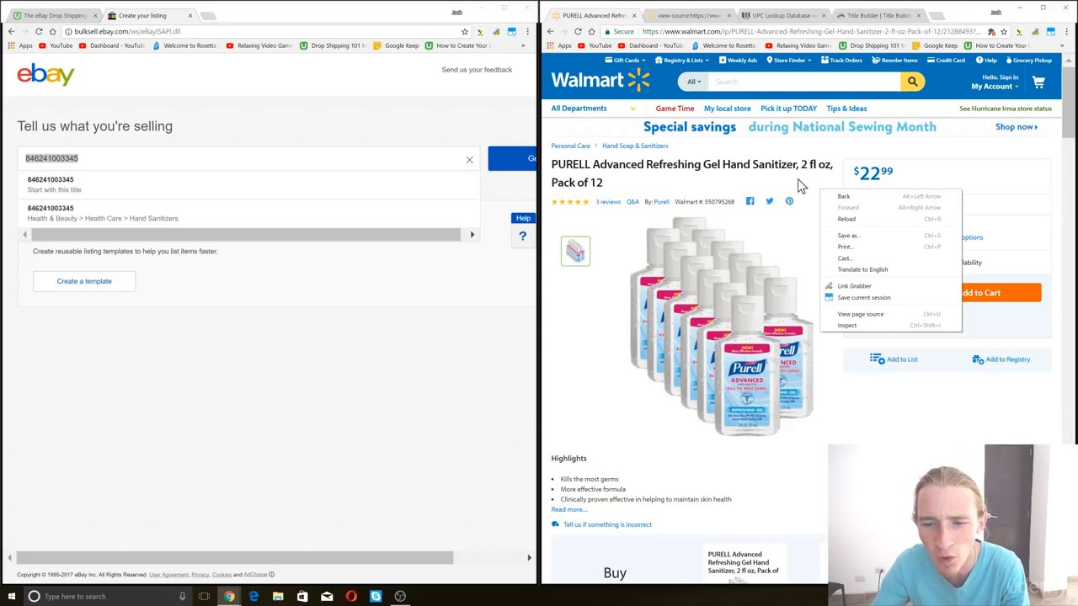
pyautogui.click(767, 174)
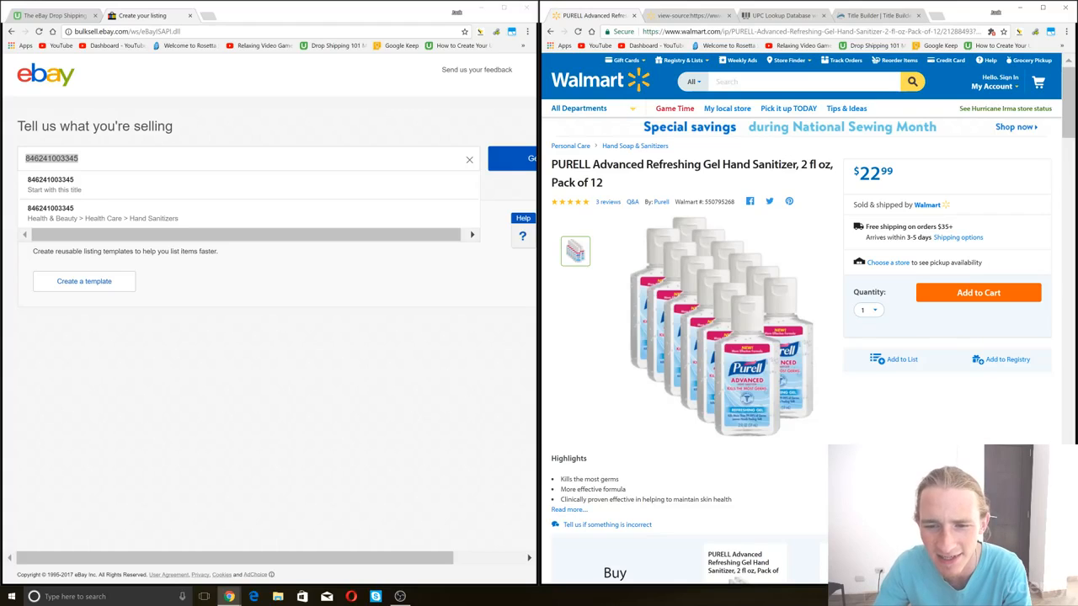
# Step: Select the manufacturer part number PurOg2-12pk in the Walmart product specifications and copy it
pyautogui.scroll(-6, 826, 193)
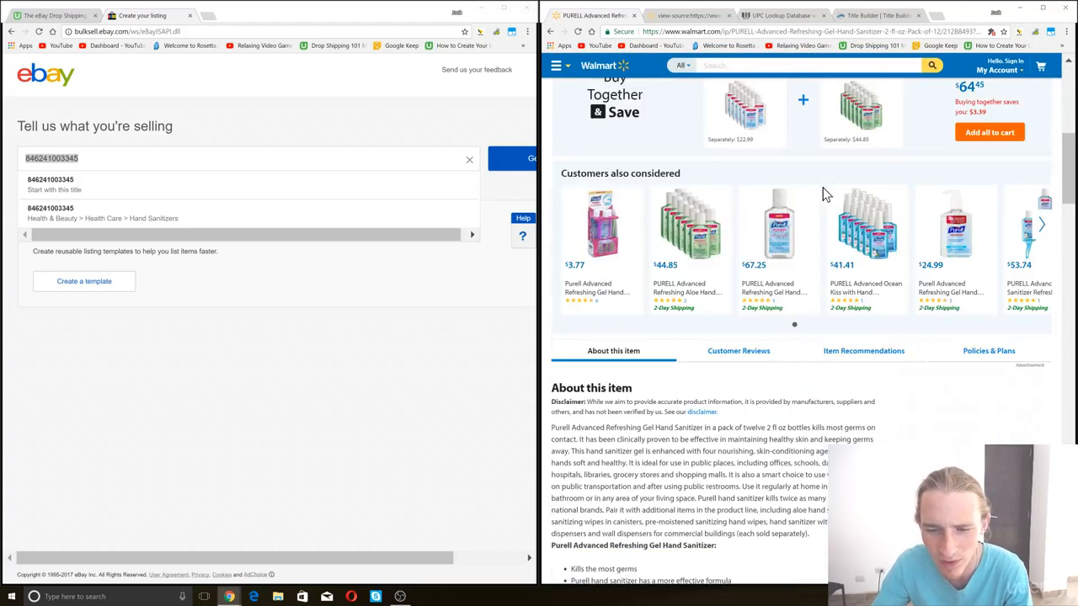
pyautogui.scroll(-5, 825, 193)
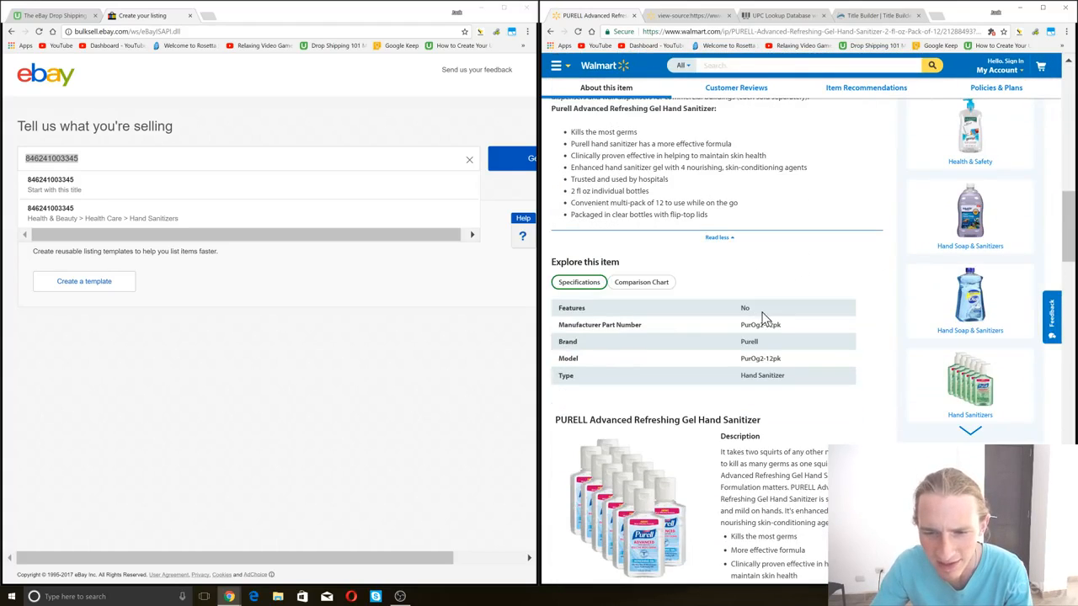
pyautogui.doubleClick(752, 325)
pyautogui.click(755, 325)
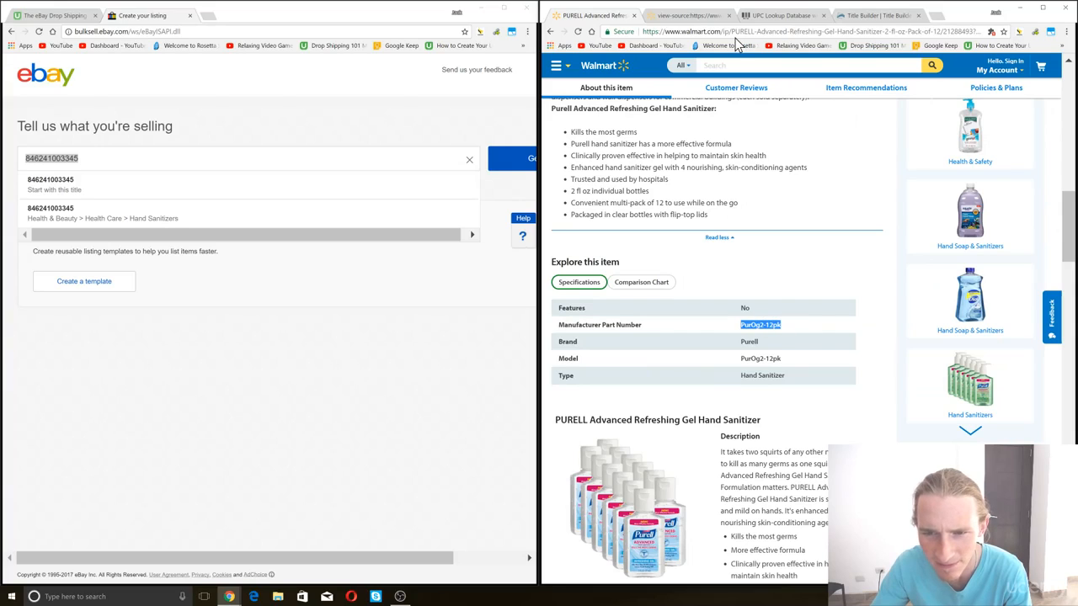
# Step: Search UPCitemdb for the manufacturer part number PurOg2-12pk
pyautogui.click(781, 15)
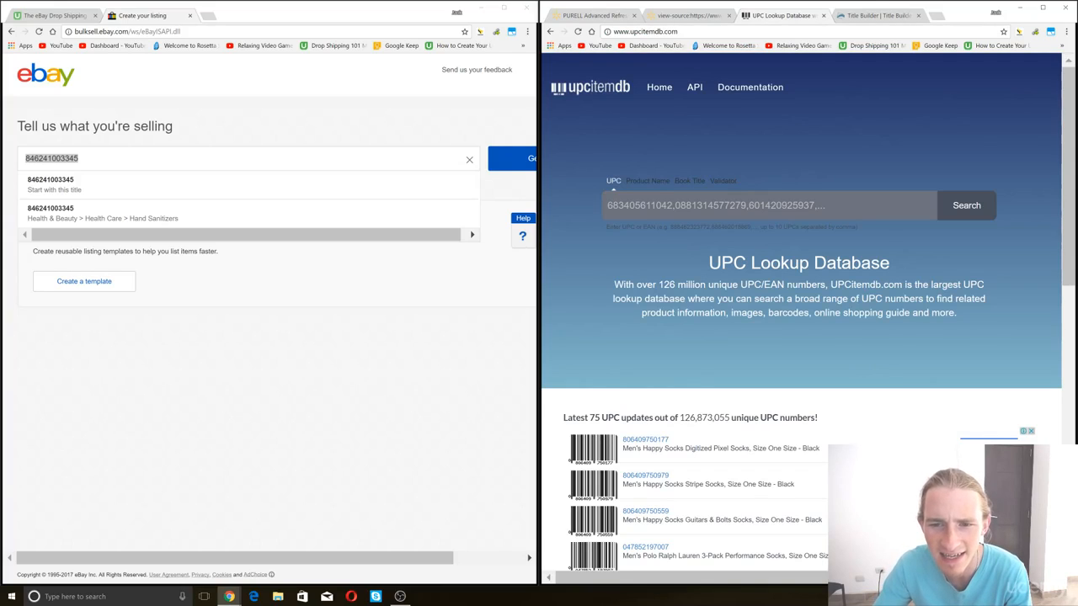
pyautogui.click(741, 206)
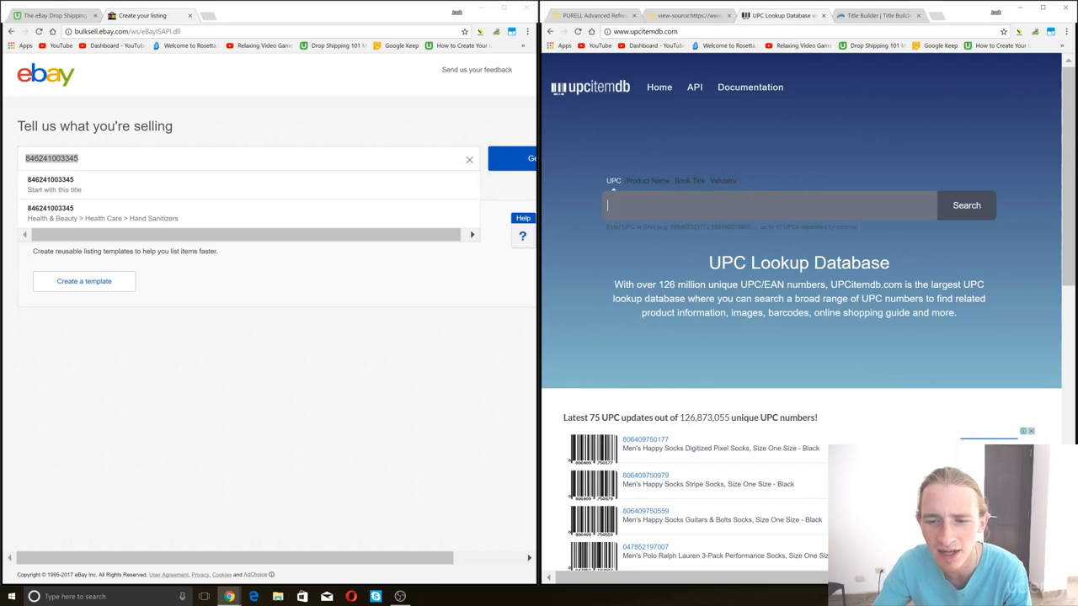
pyautogui.write('PurOg2-12pk')
pyautogui.click(963, 210)
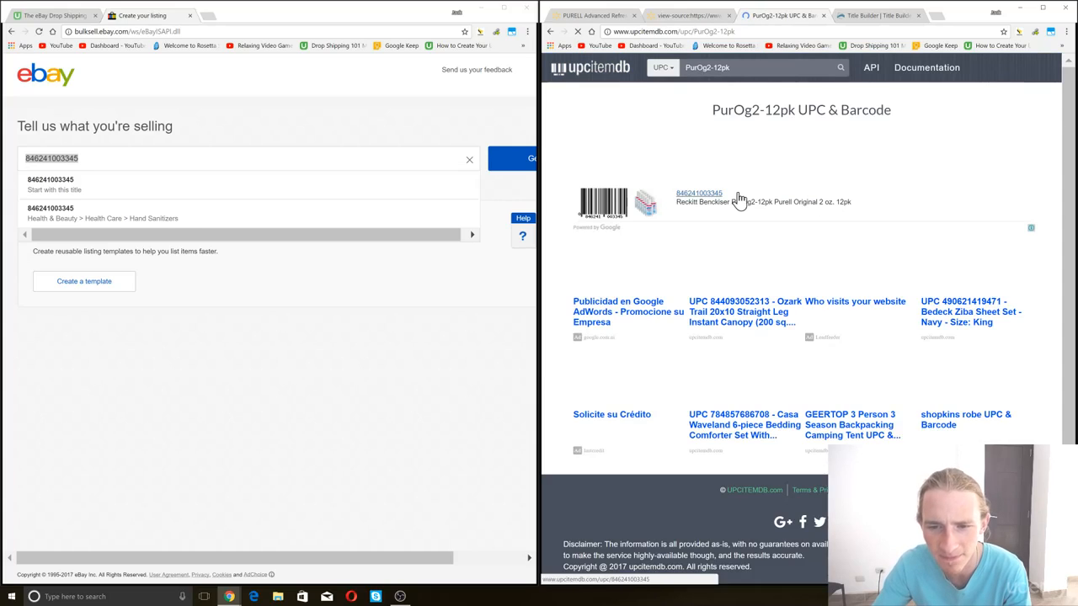
pyautogui.click(703, 194)
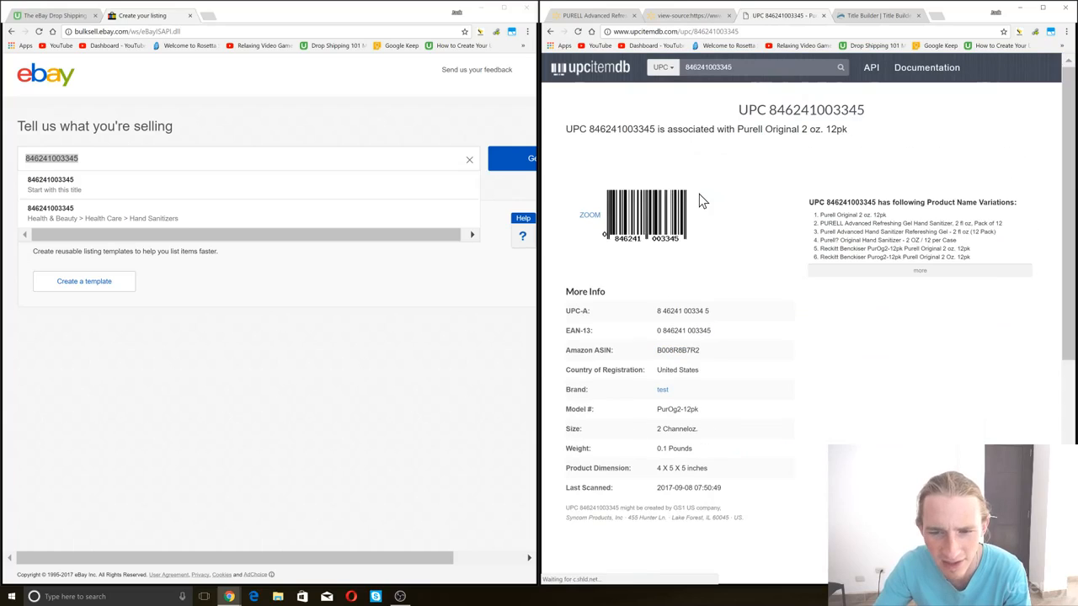
pyautogui.doubleClick(621, 129)
pyautogui.hotkey('ctrl', 'c')
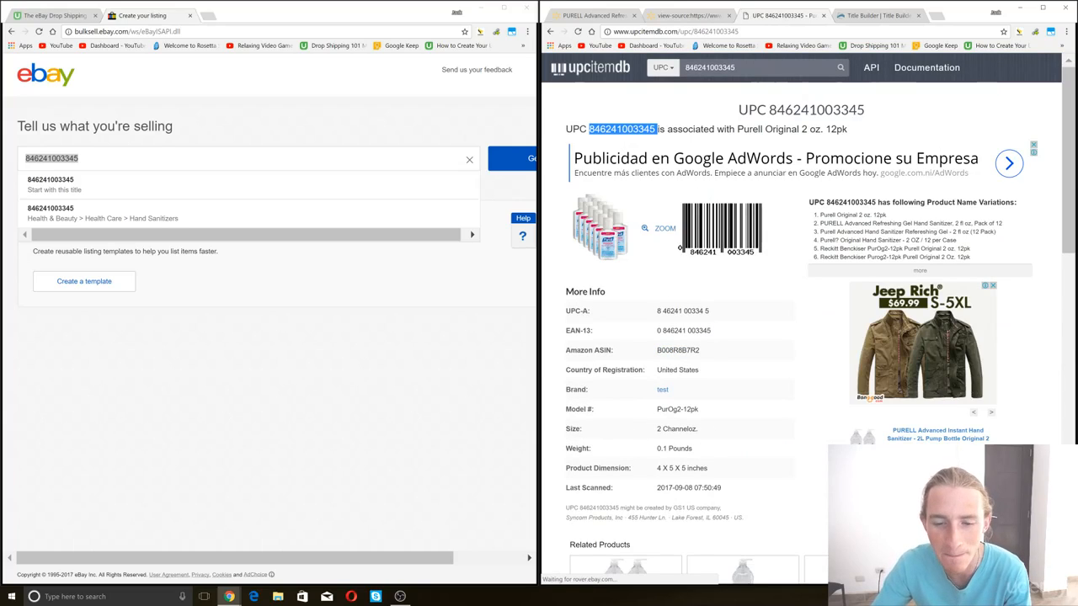
pyautogui.click(118, 164)
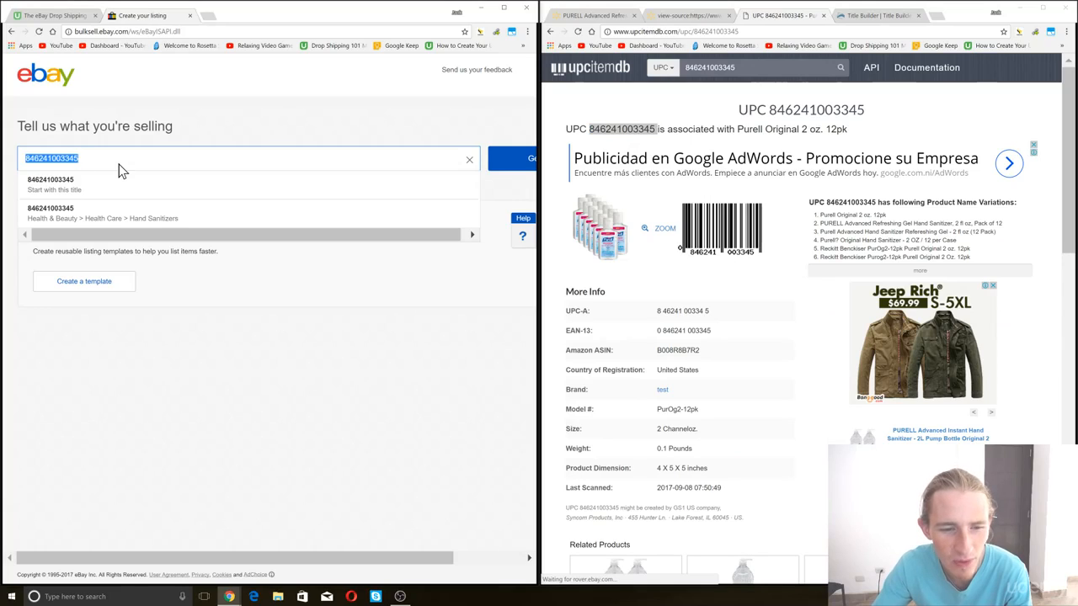
pyautogui.hotkey('ctrl', 'v')
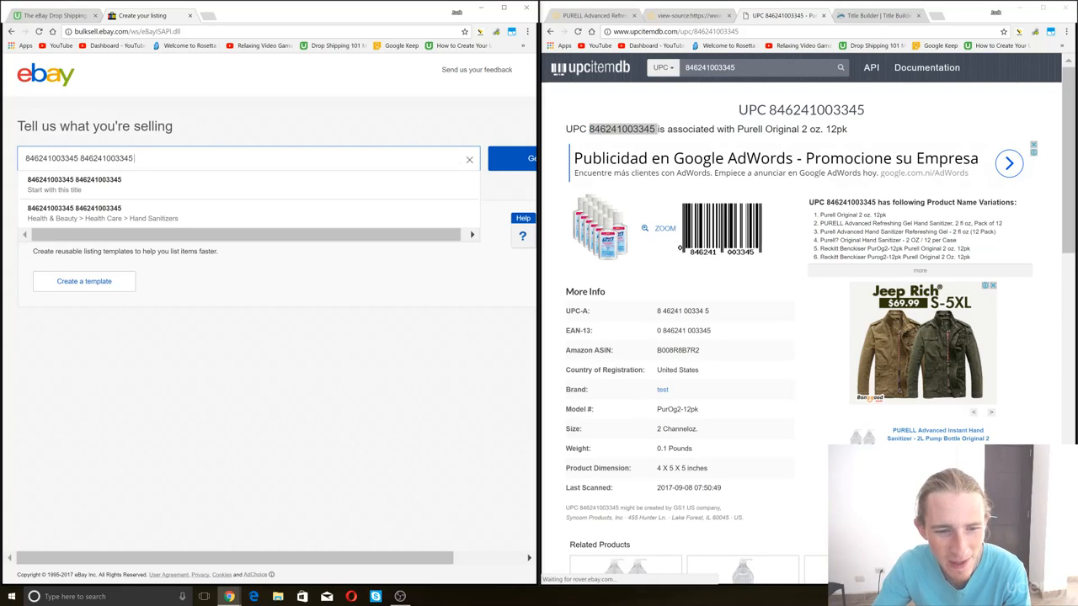
pyautogui.hotkey('ctrl', 'z')
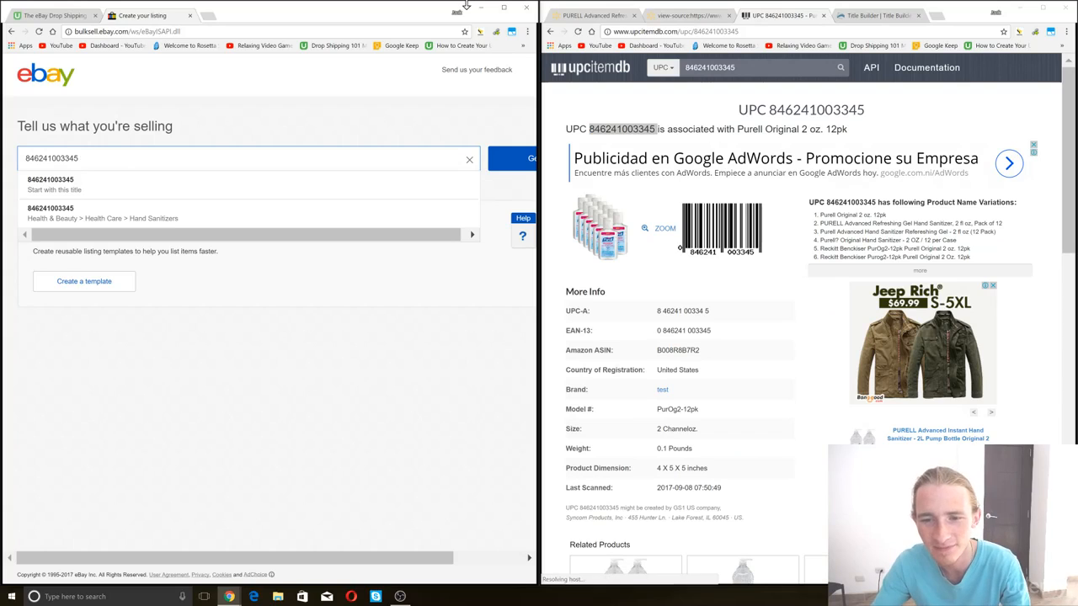
# Step: Return to the Walmart product page and copy the full title "PURELL Advanced Refreshing Gel Hand Sanitizer, 2 fl oz, Pack of 12"
pyautogui.click(698, 16)
pyautogui.click(603, 19)
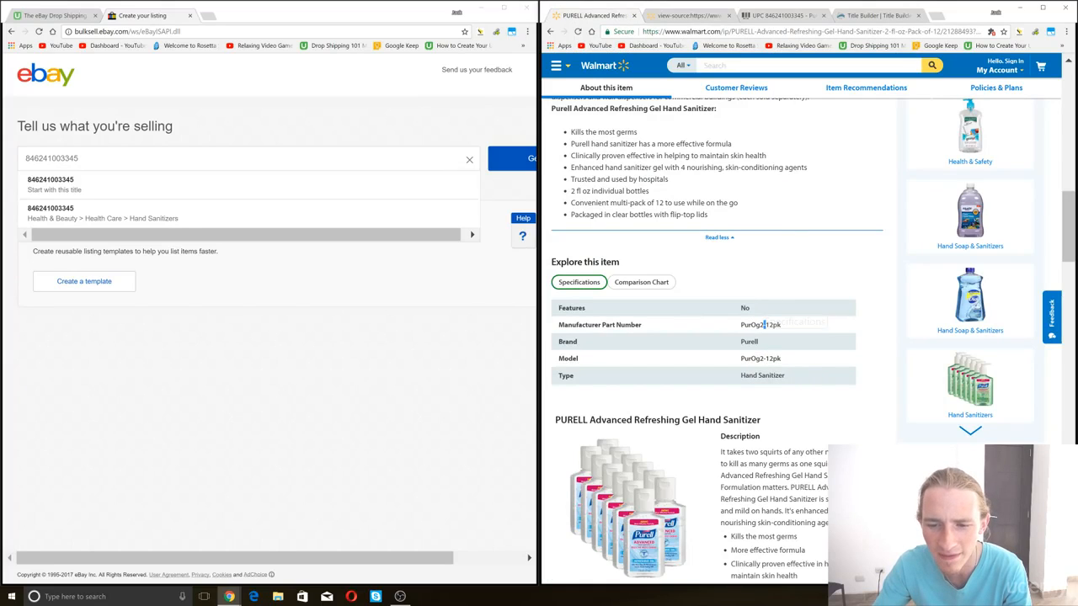
pyautogui.scroll(5, 762, 336)
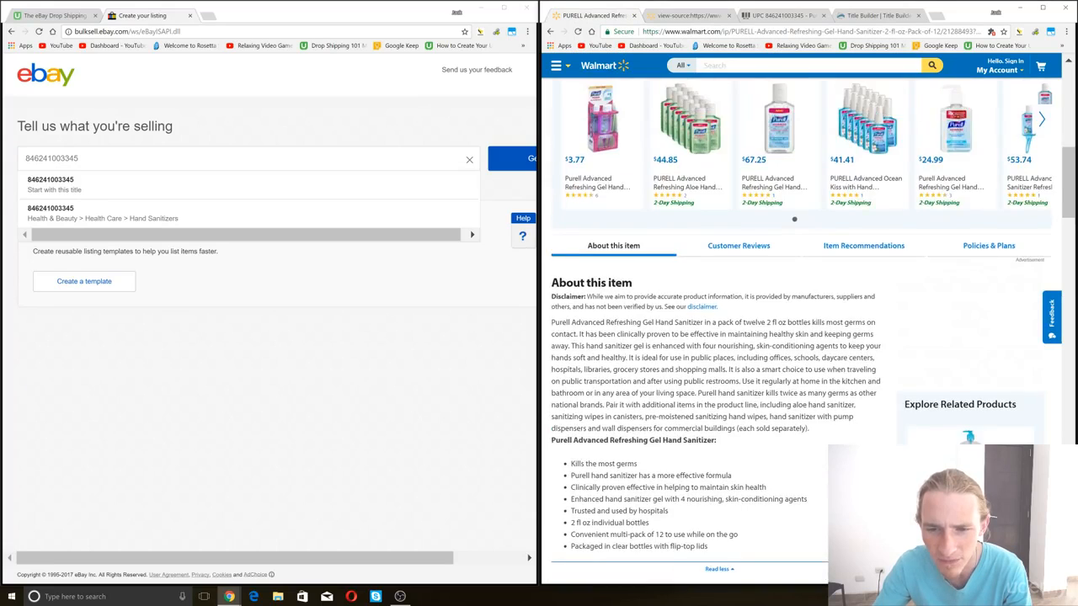
pyautogui.scroll(10, 800, 337)
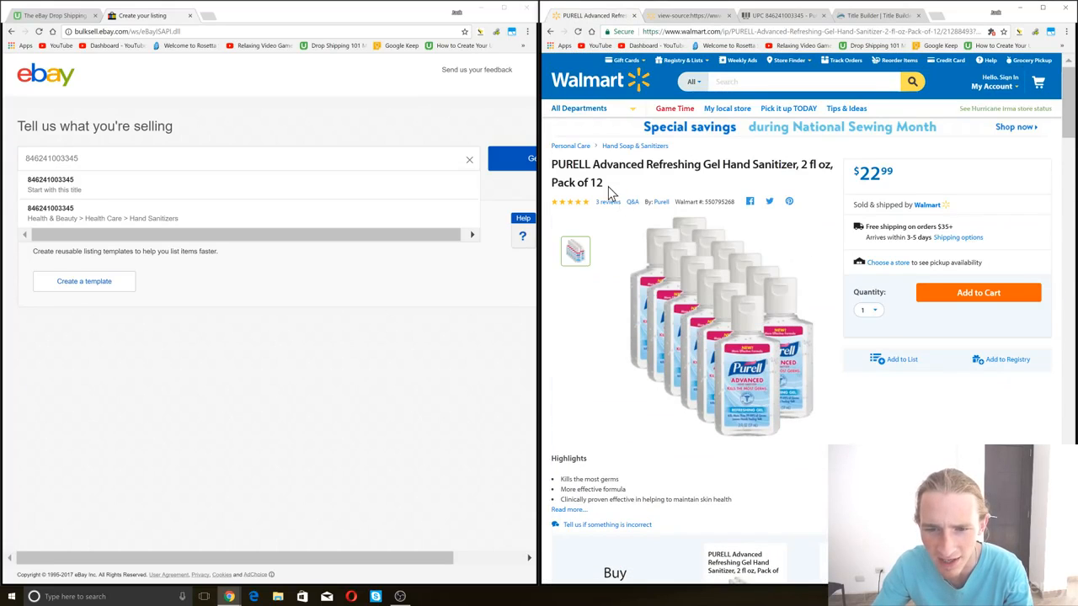
pyautogui.moveTo(604, 184); pyautogui.dragTo(658, 64)
pyautogui.hotkey('ctrl', 'c')
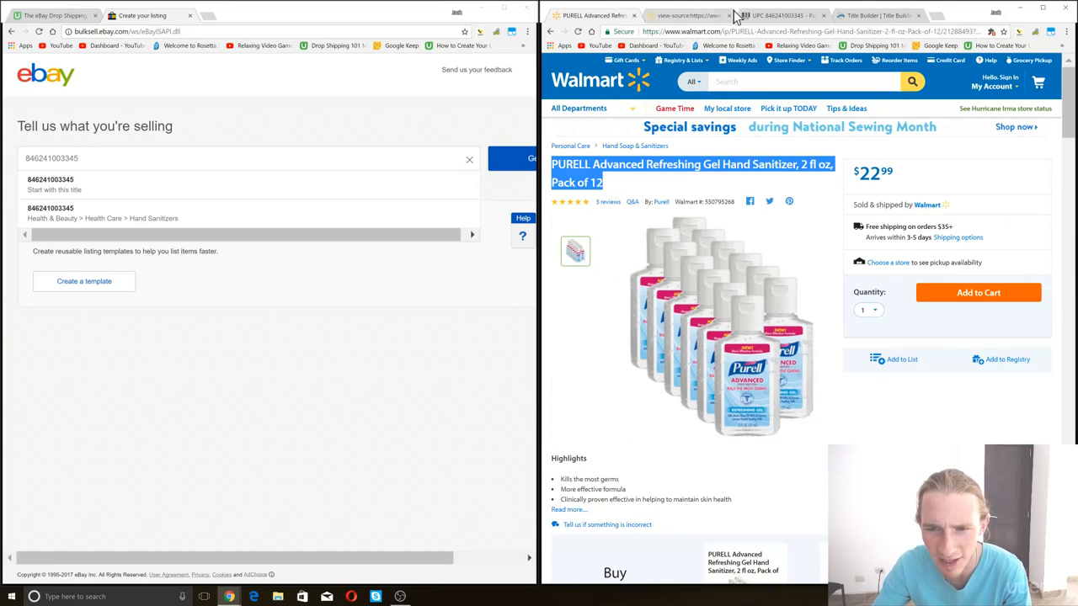
# Step: Search UPCitemdb for the copied Walmart product title and open the Purell Original 2 oz. 12pk result
pyautogui.click(784, 15)
pyautogui.moveTo(736, 68); pyautogui.dragTo(726, 69)
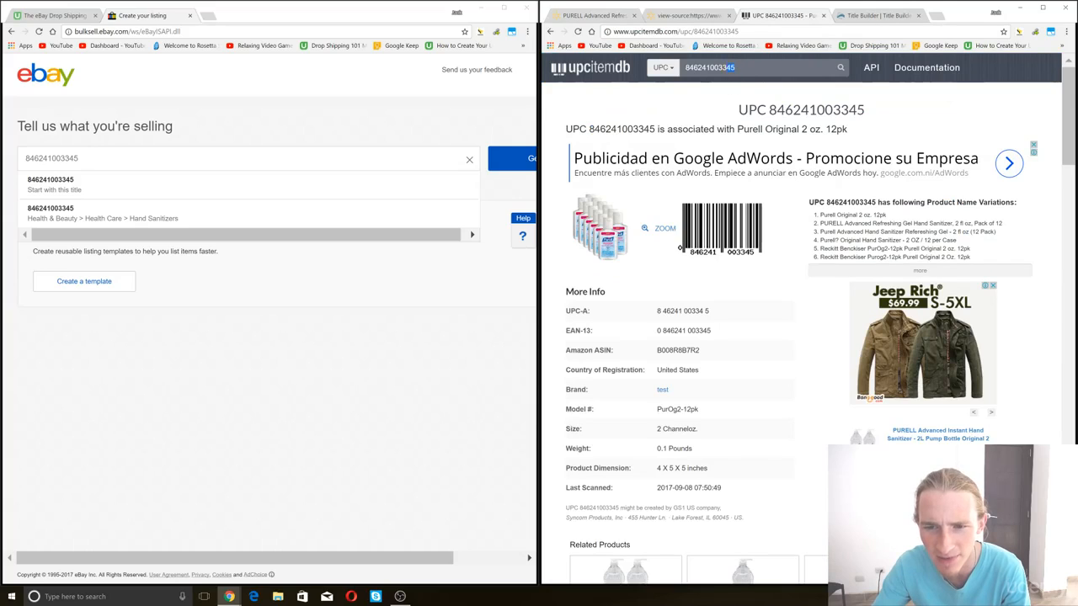
pyautogui.hotkey('ctrl', 'v')
pyautogui.press('Return')
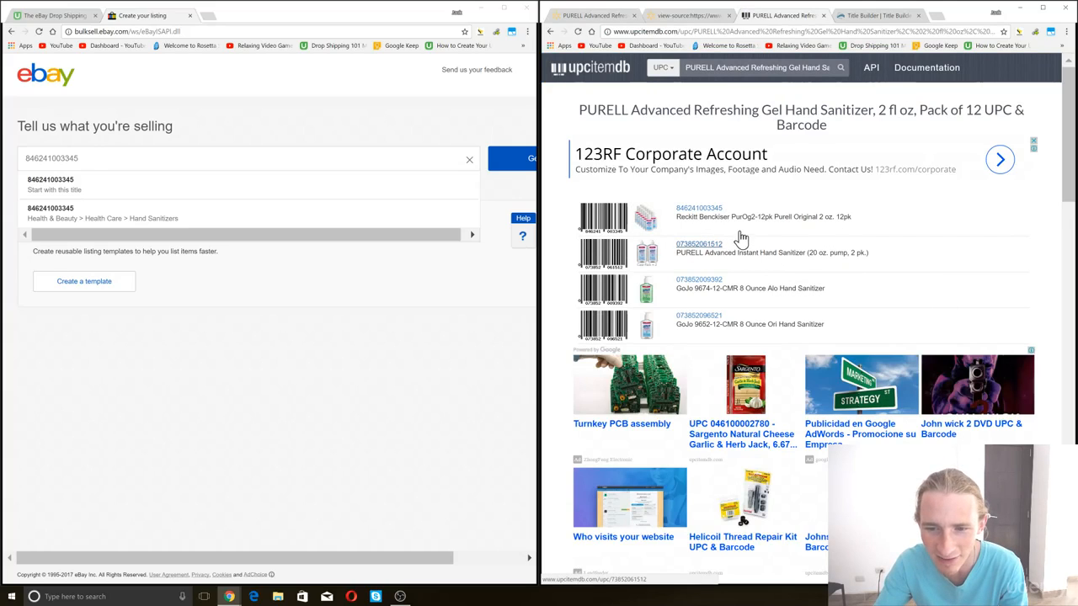
pyautogui.click(699, 209)
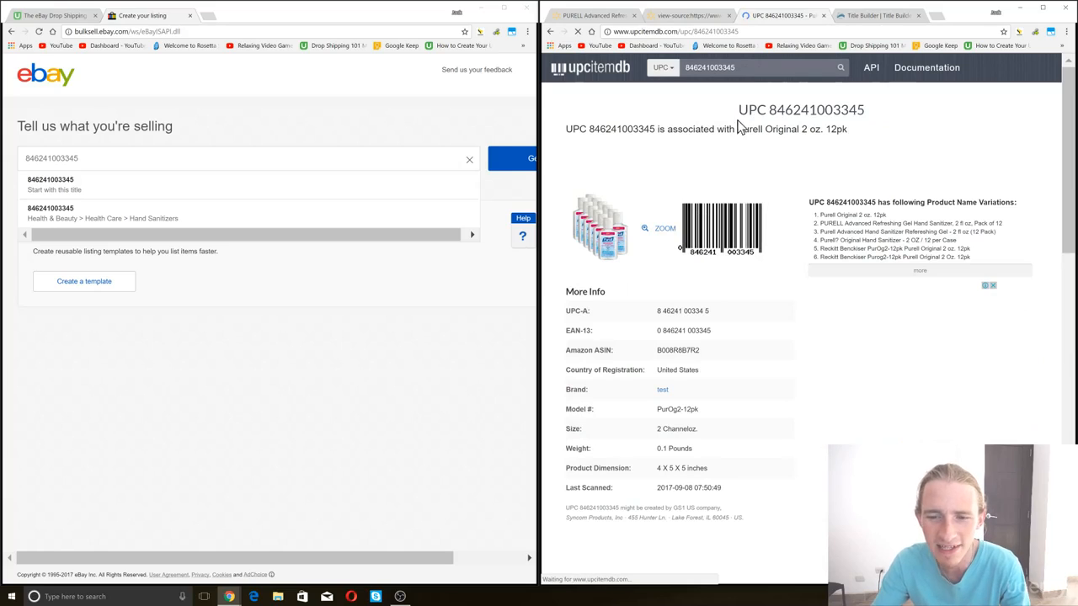
pyautogui.click(735, 32)
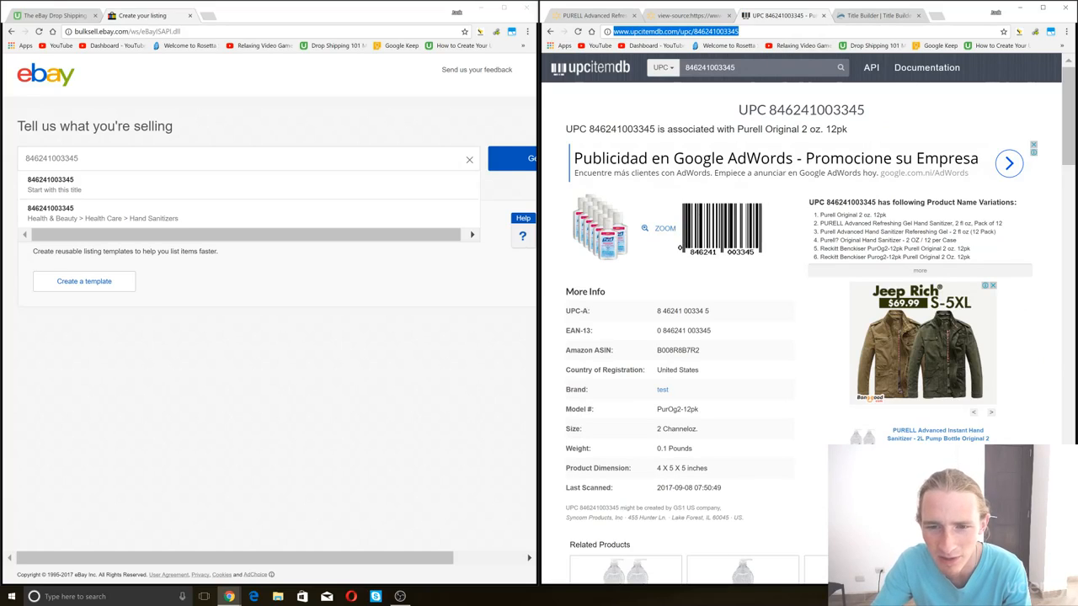
pyautogui.click(97, 186)
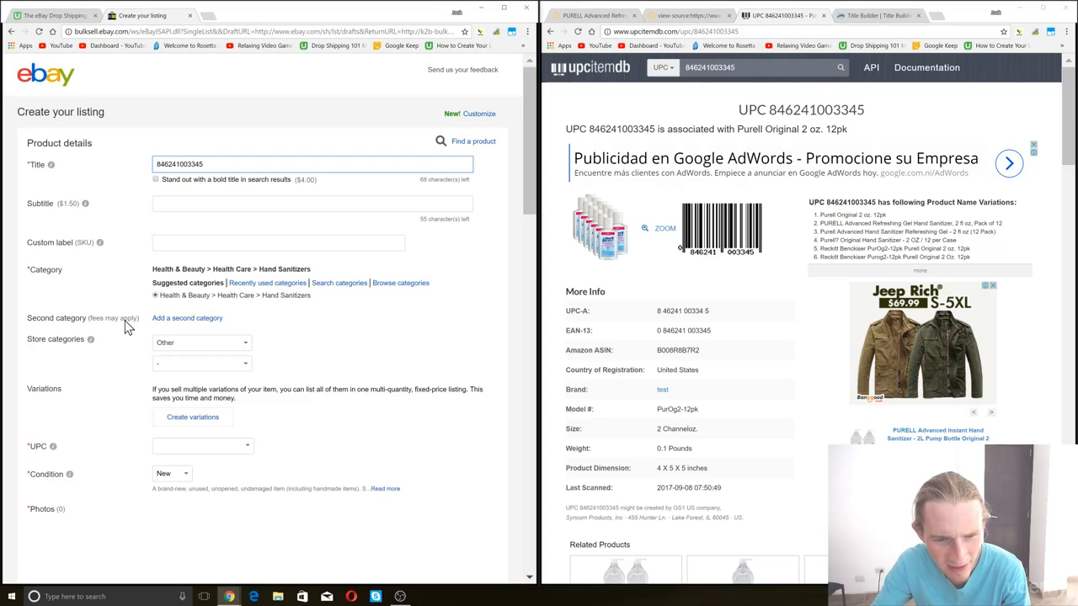
pyautogui.doubleClick(173, 164)
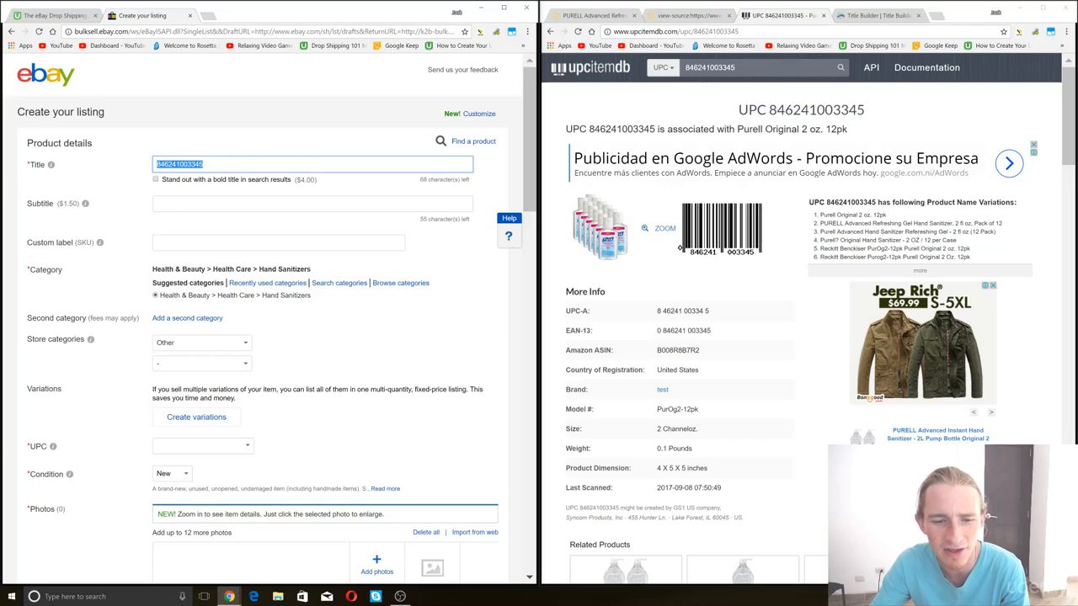
pyautogui.click(347, 332)
pyautogui.scroll(-5, 347, 332)
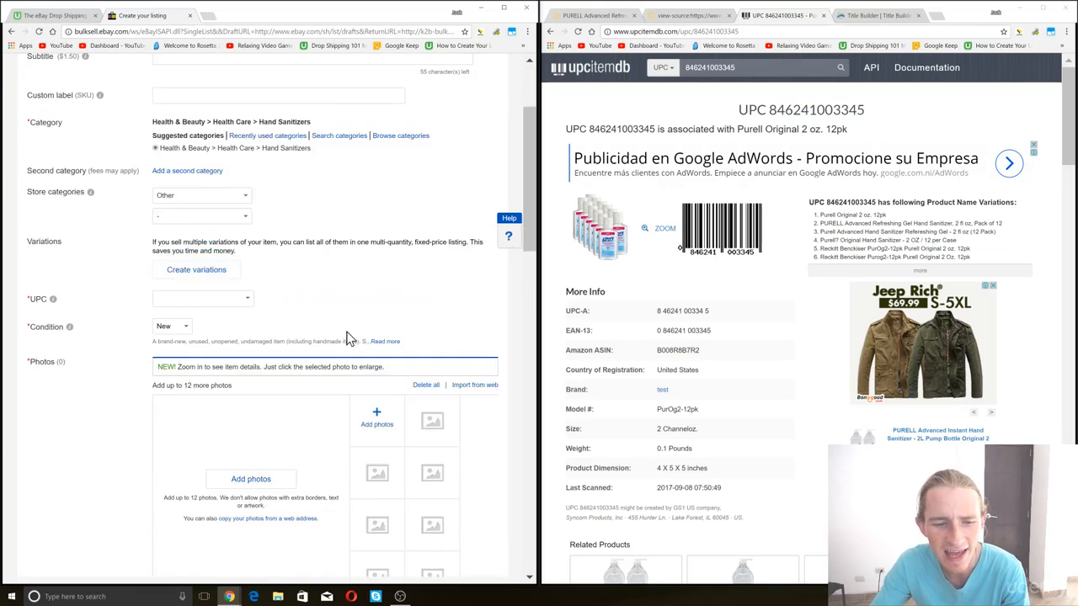
pyautogui.scroll(4, 206, 190)
pyautogui.scroll(1, 205, 190)
pyautogui.moveTo(214, 166); pyautogui.dragTo(77, 148)
pyautogui.hotkey('ctrl', 'c')
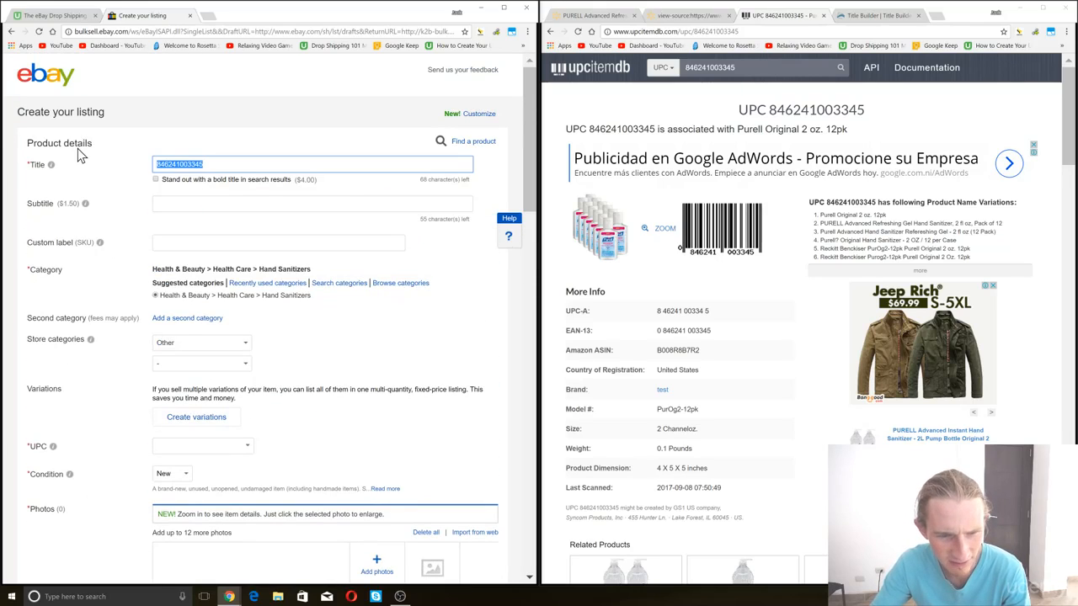
pyautogui.click(197, 447)
pyautogui.hotkey('ctrl', 'v')
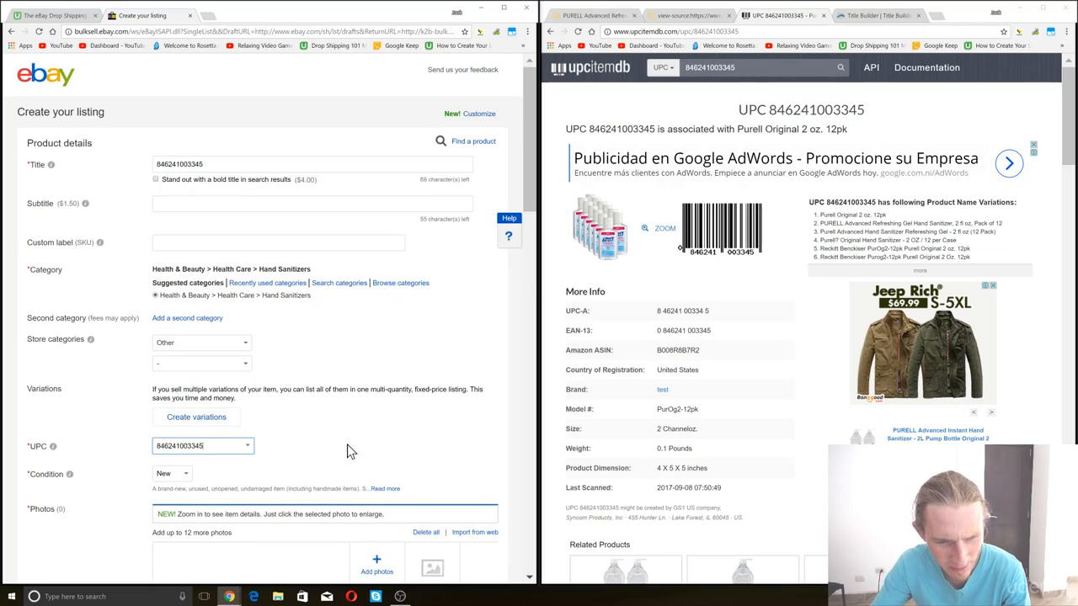
pyautogui.click(349, 444)
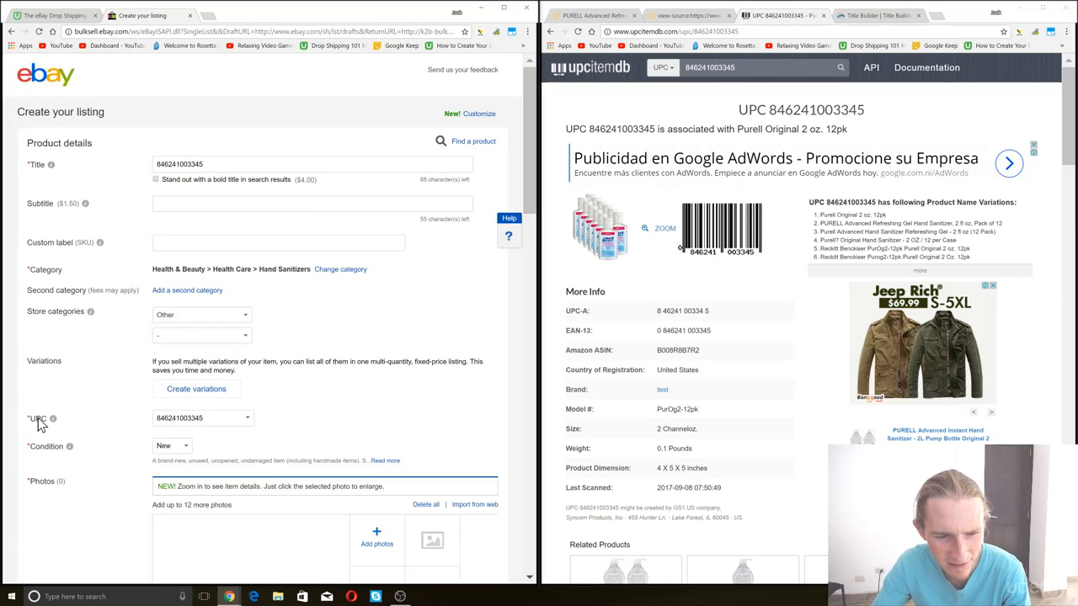
# Step: Review the listing form's title, UPC, condition, photos, item specifics and item description sections
pyautogui.scroll(-2, 365, 425)
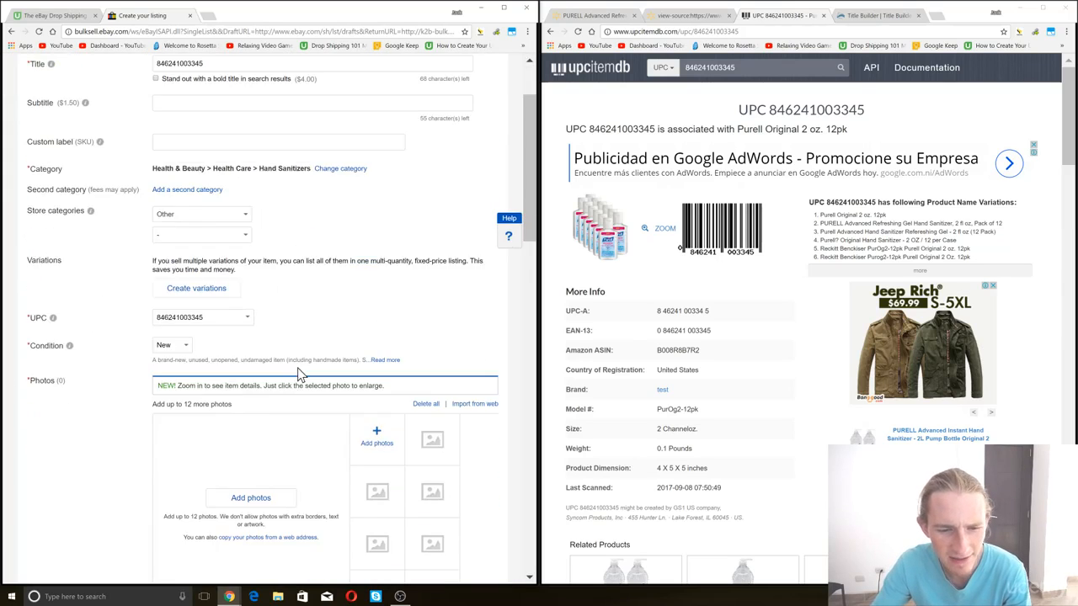
pyautogui.scroll(2, 383, 326)
pyautogui.scroll(1, 383, 320)
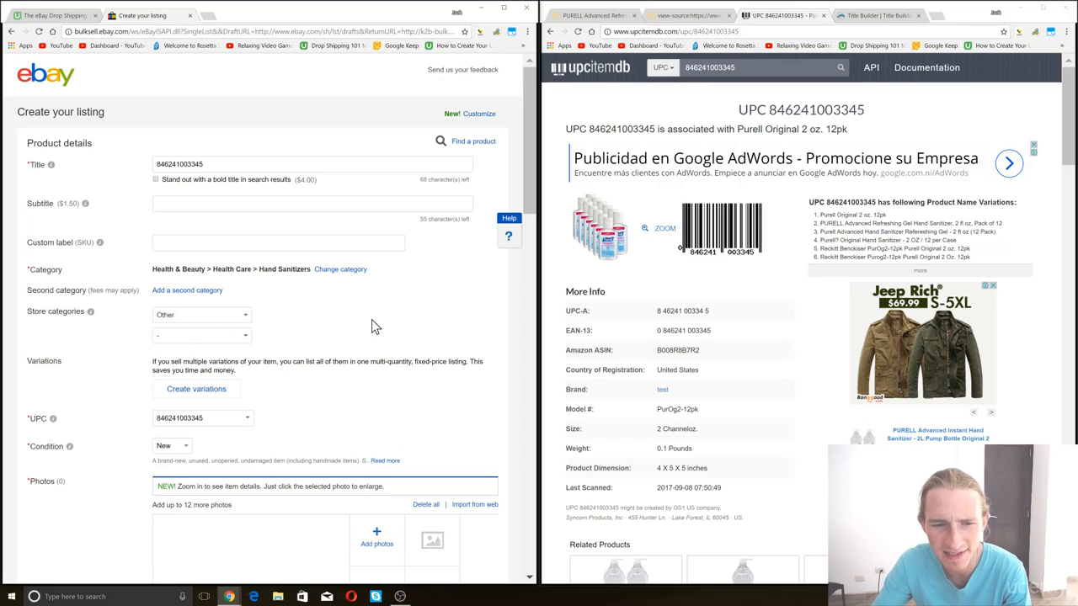
pyautogui.scroll(-1, 374, 326)
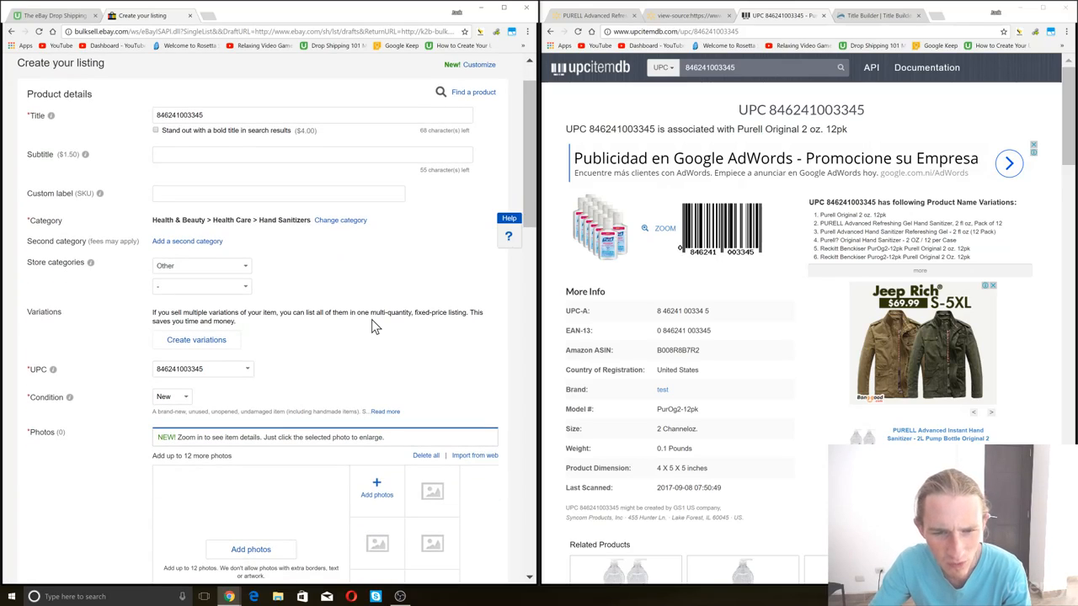
pyautogui.doubleClick(180, 115)
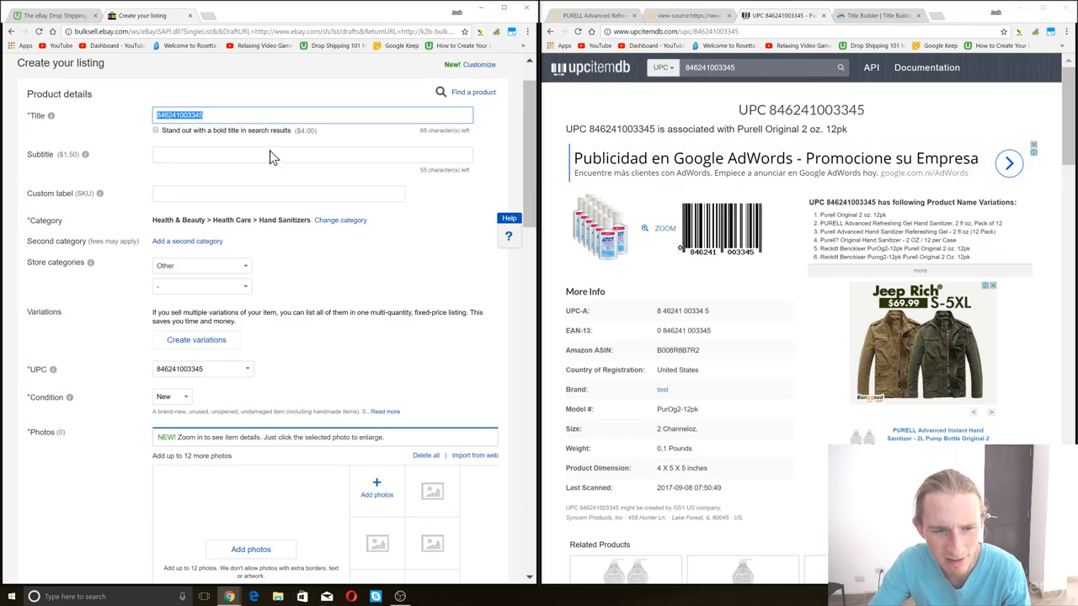
pyautogui.scroll(-3, 355, 260)
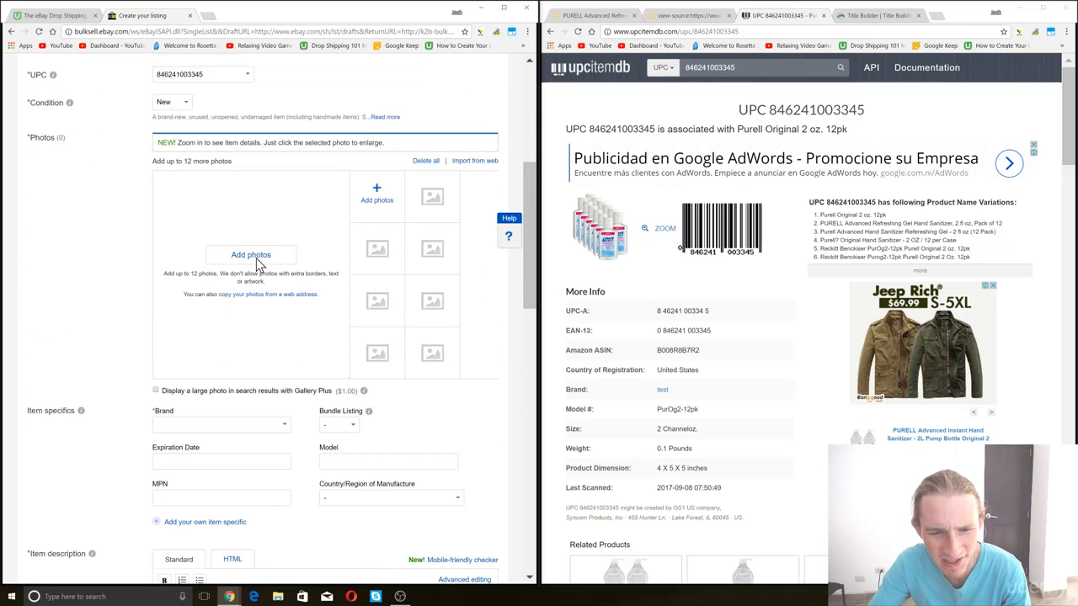
pyautogui.scroll(-2, 139, 239)
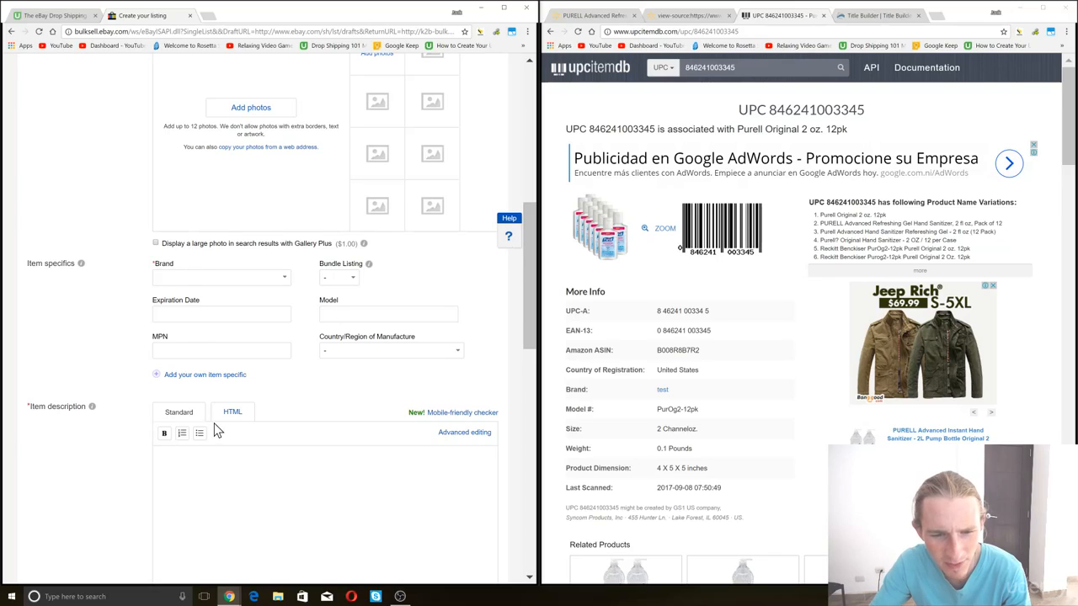
pyautogui.scroll(-3, 172, 371)
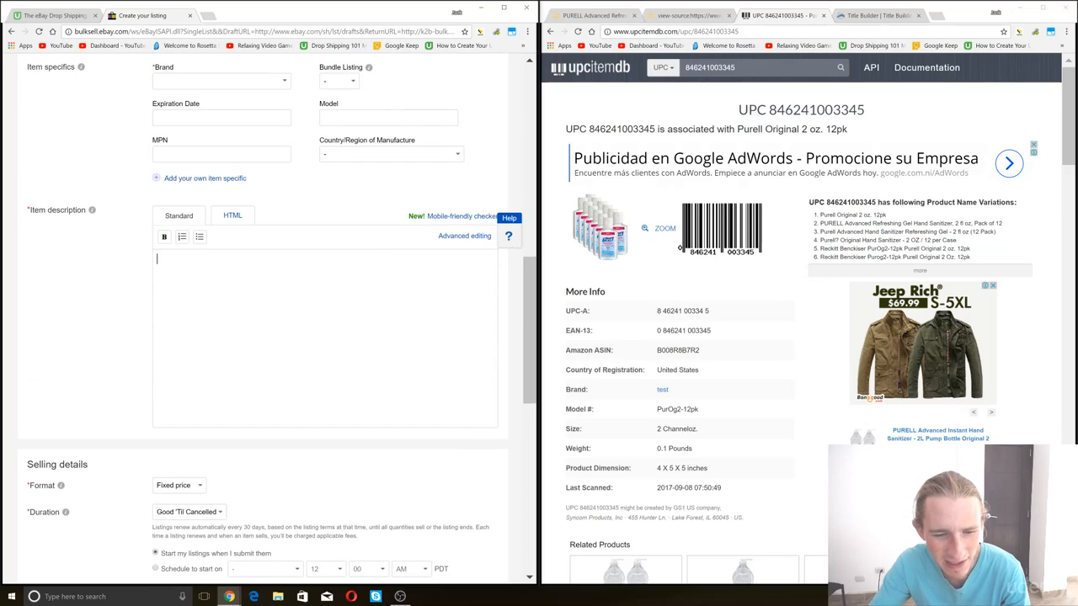
pyautogui.scroll(10, 266, 323)
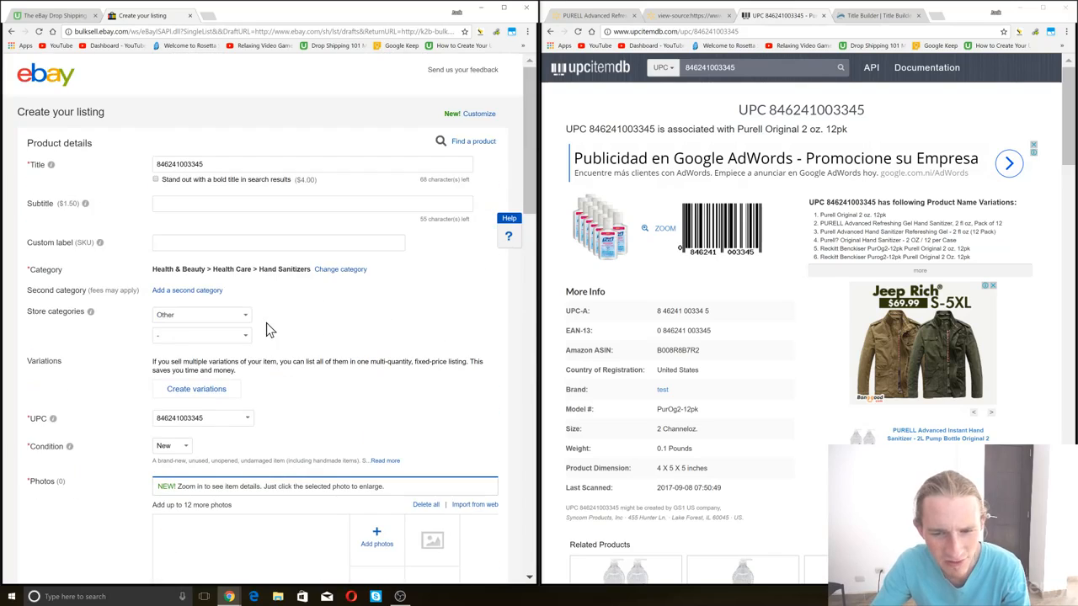
# Step: Close the Walmart page source and return to the Purell product page
pyautogui.click(680, 17)
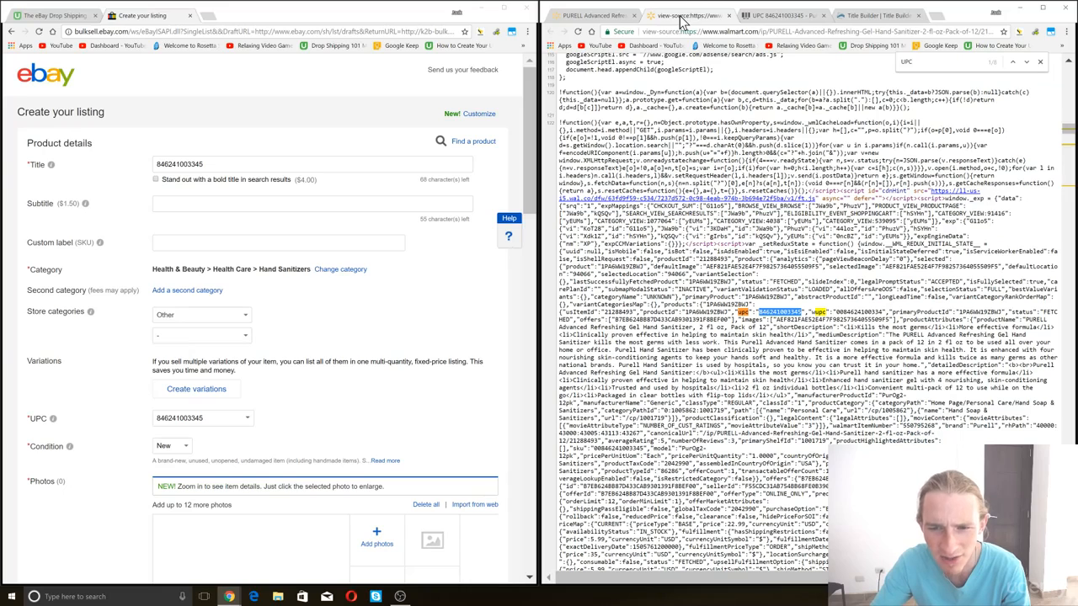
pyautogui.click(590, 17)
pyautogui.click(728, 17)
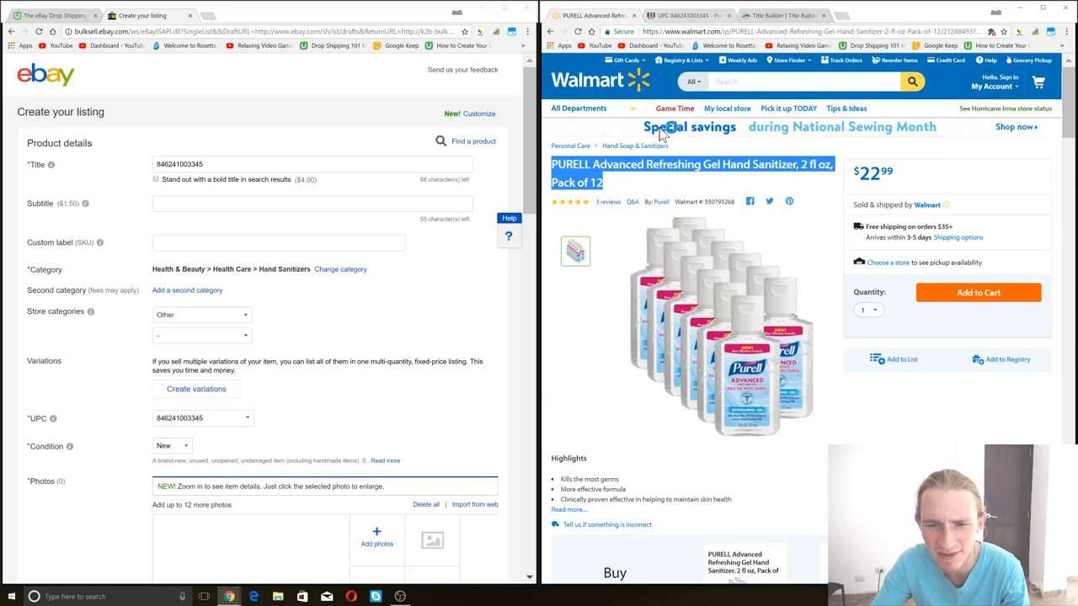
# Step: Replace the eBay listing's title with the Walmart title "PURELL Advanced Refreshing Gel Hand Sanitizer, 2 fl oz, Pack of 12"
pyautogui.click(617, 190)
pyautogui.moveTo(619, 190); pyautogui.dragTo(551, 163)
pyautogui.hotkey('ctrl', 'c')
pyautogui.doubleClick(206, 164)
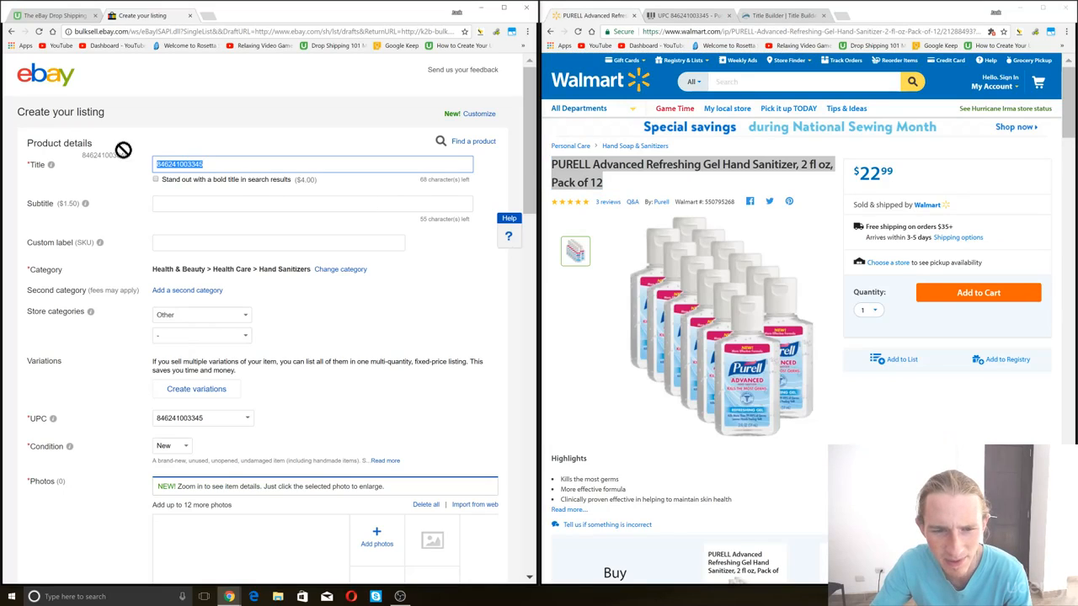
pyautogui.hotkey('ctrl', 'v')
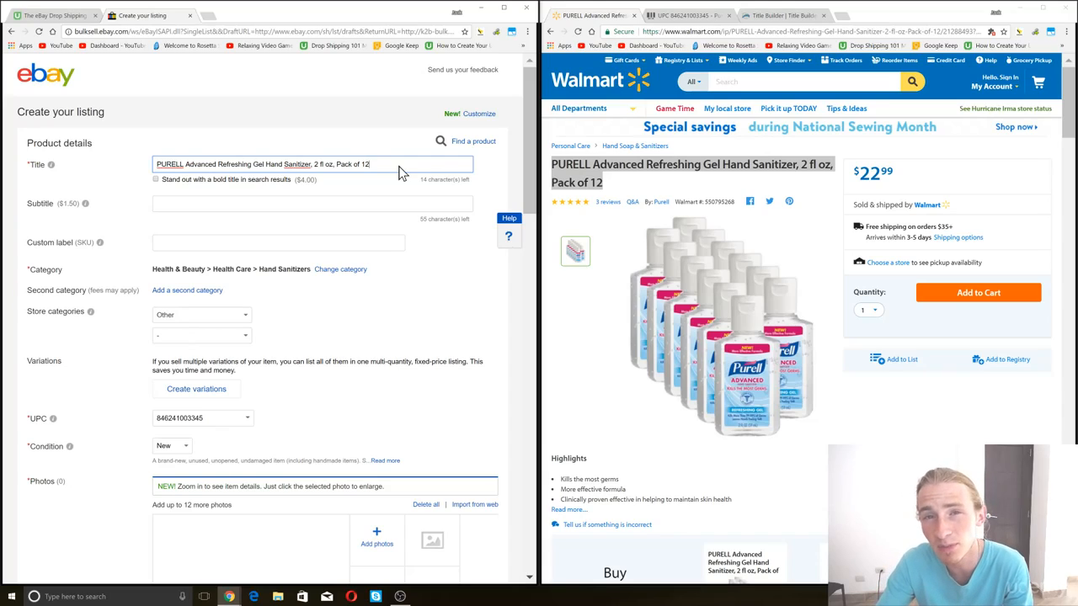
# Step: Switch to the Title Builder site and dismiss its free eBay report offer
pyautogui.click(799, 18)
pyautogui.click(800, 17)
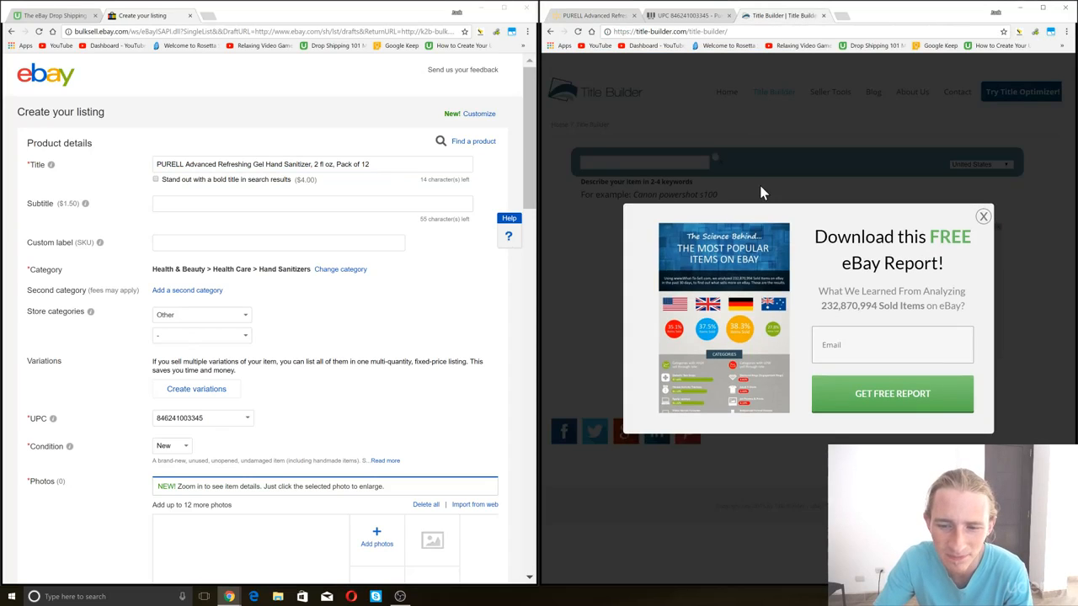
pyautogui.click(986, 220)
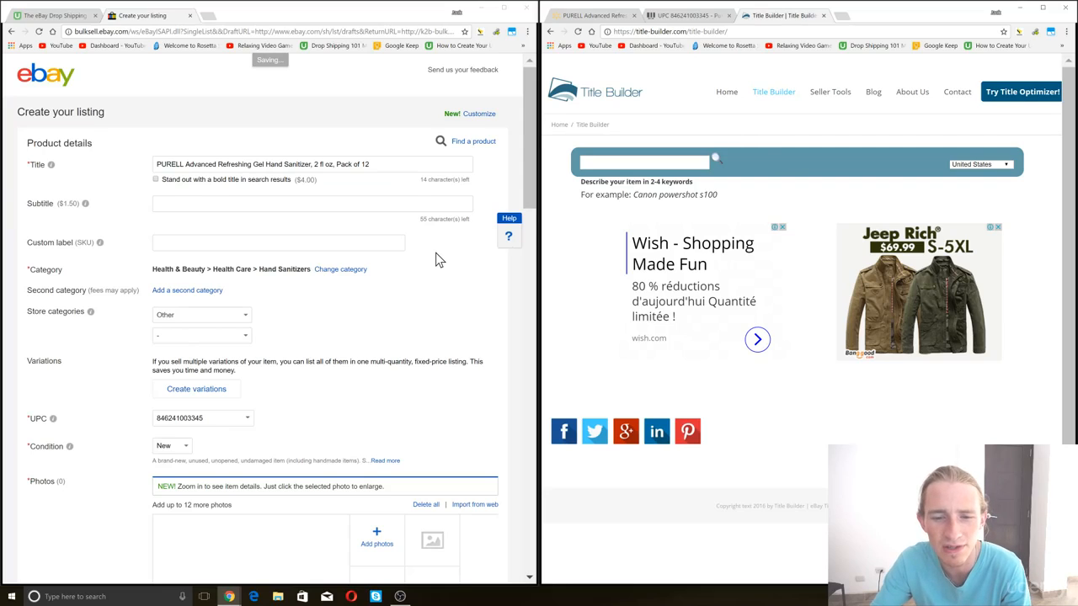
pyautogui.click(400, 164)
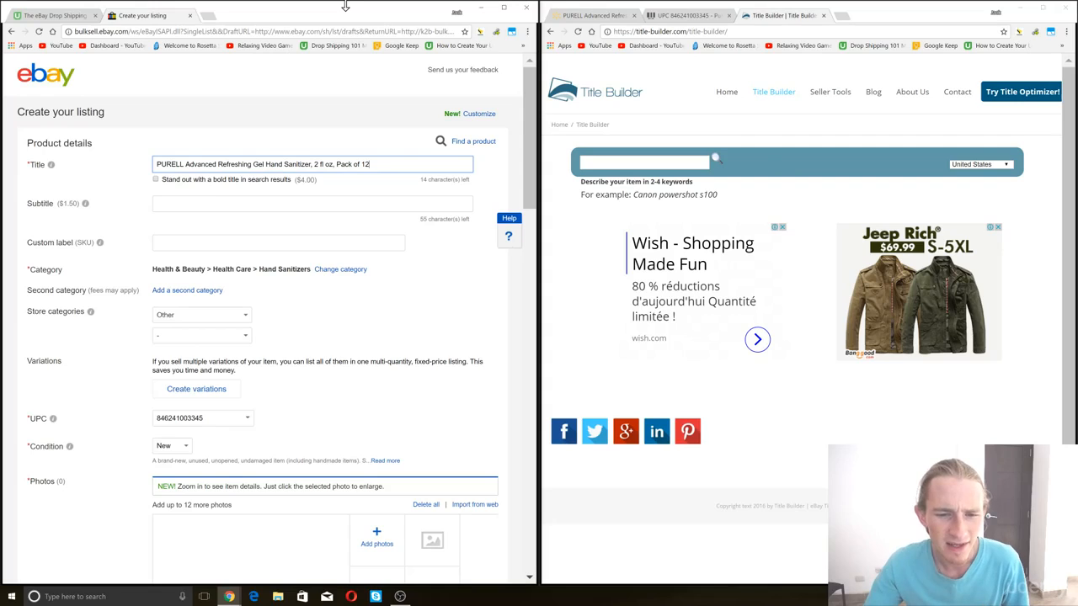
pyautogui.moveTo(375, 164); pyautogui.dragTo(3, 131)
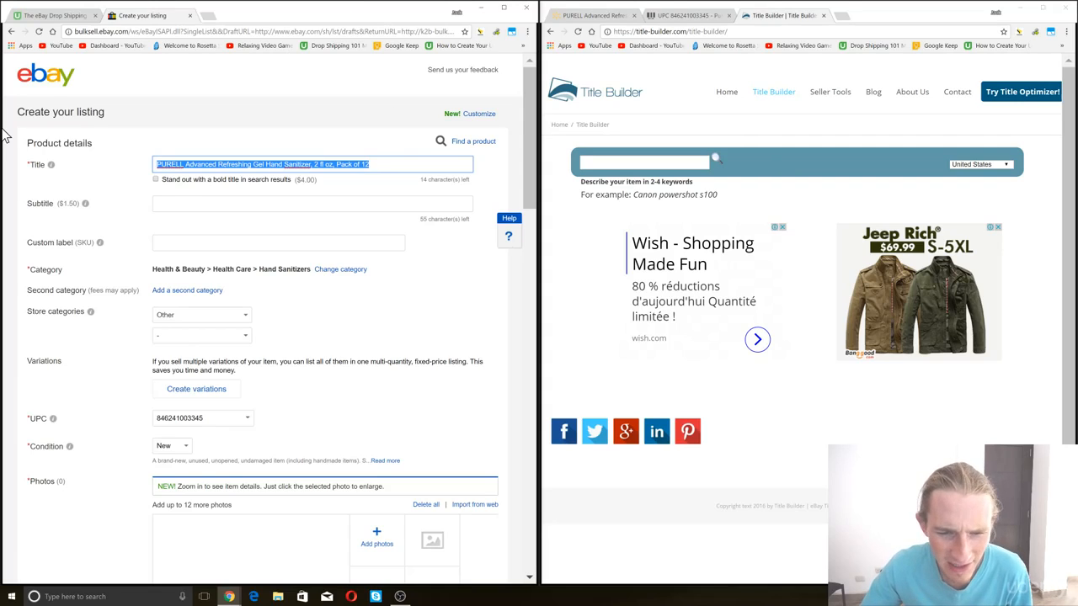
pyautogui.press('BackSpace')
pyautogui.hotkey('ctrl', 'z')
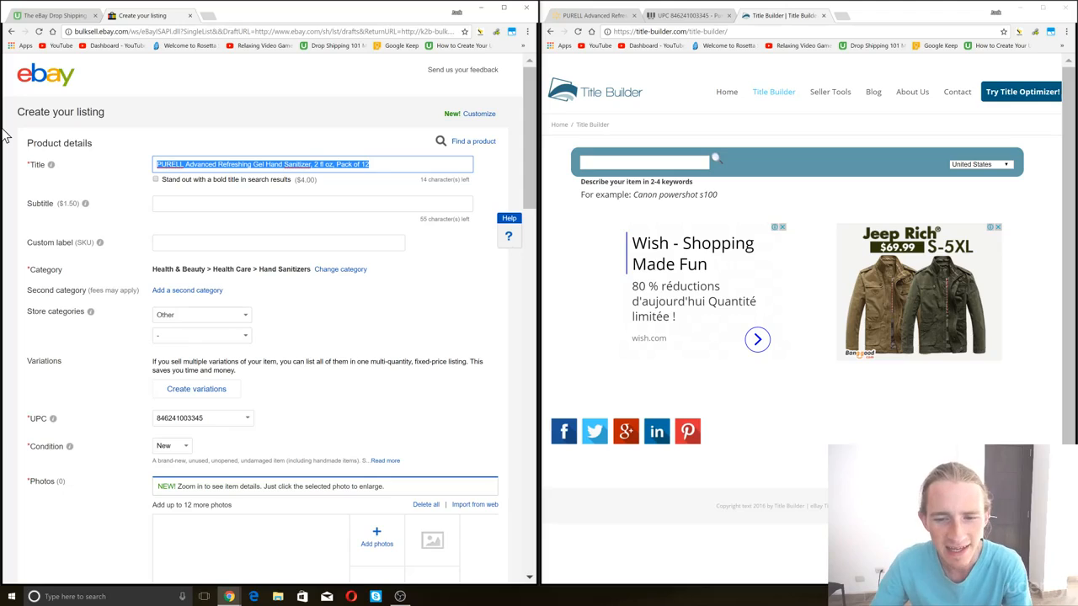
pyautogui.click(591, 167)
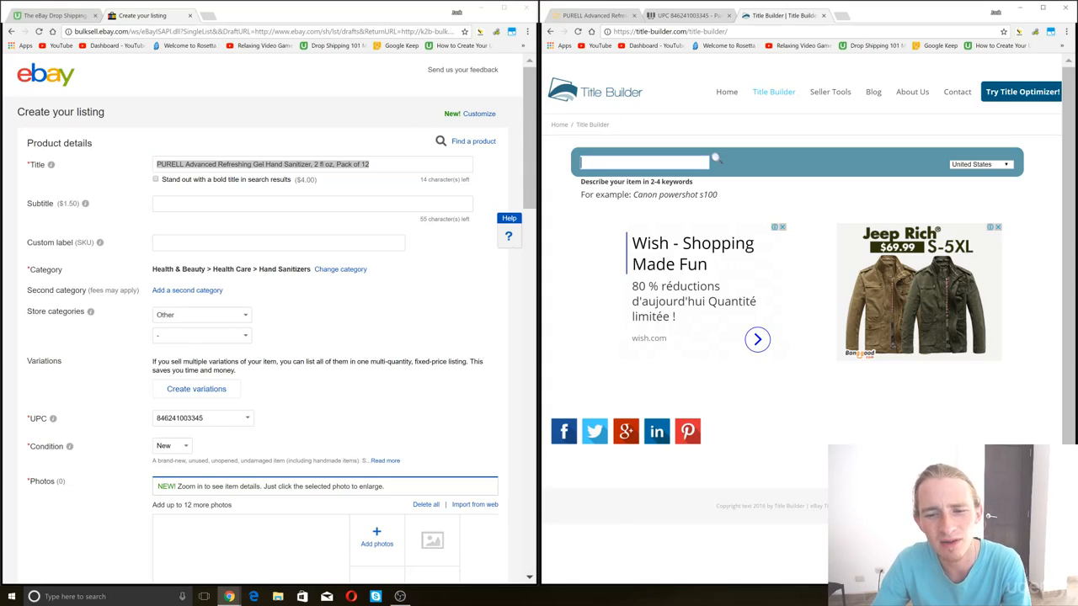
pyautogui.click(508, 168)
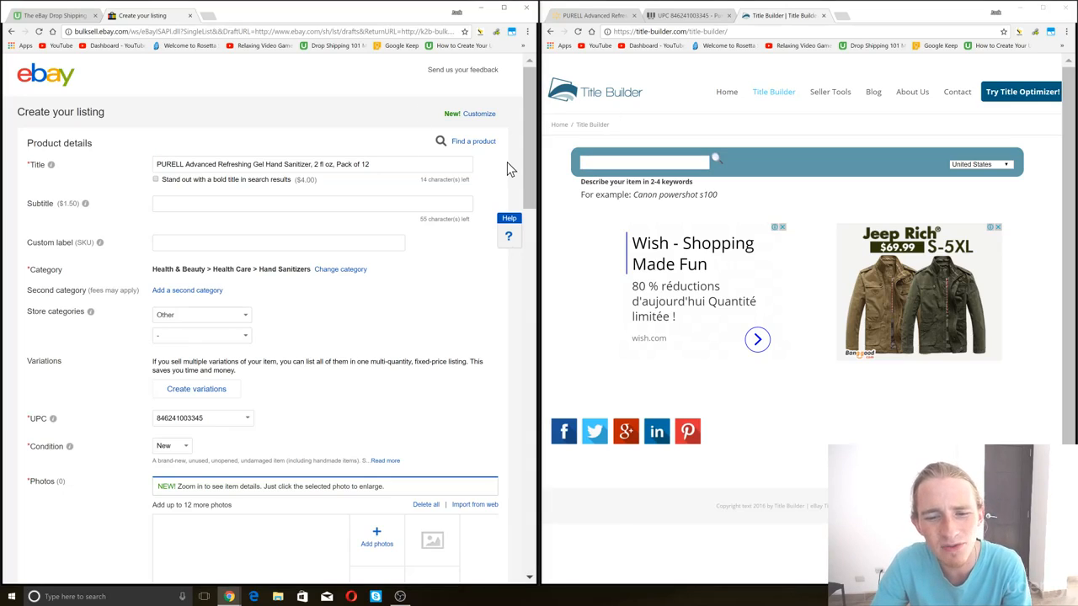
# Step: Examine the wording of the eBay listing's title, from "Advanced" and "Refreshing" to the "2 fl oz, Pack of 12" ending
pyautogui.doubleClick(234, 164)
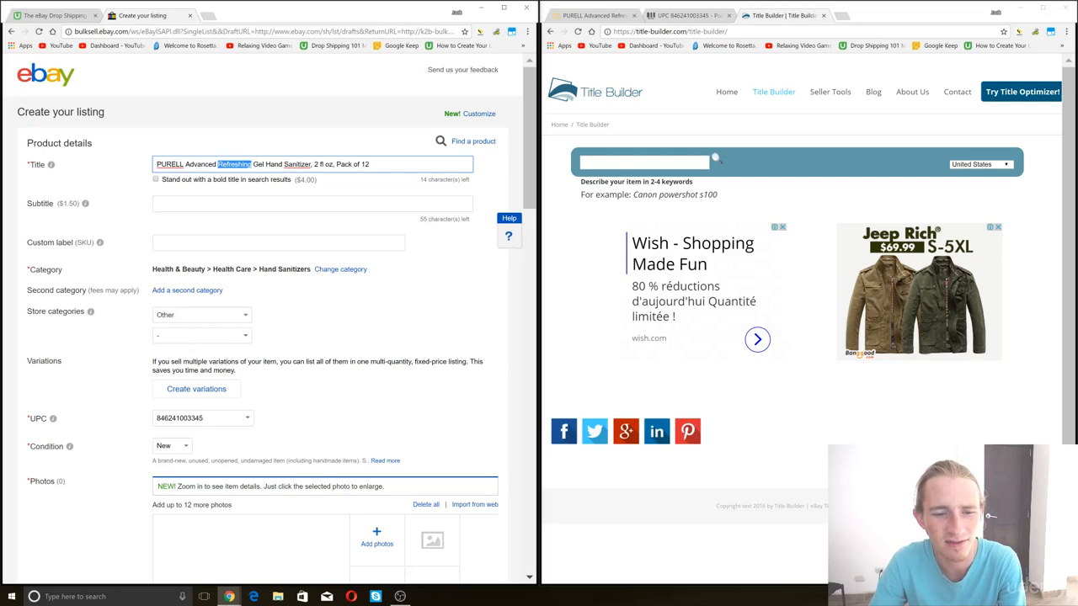
pyautogui.click(229, 165)
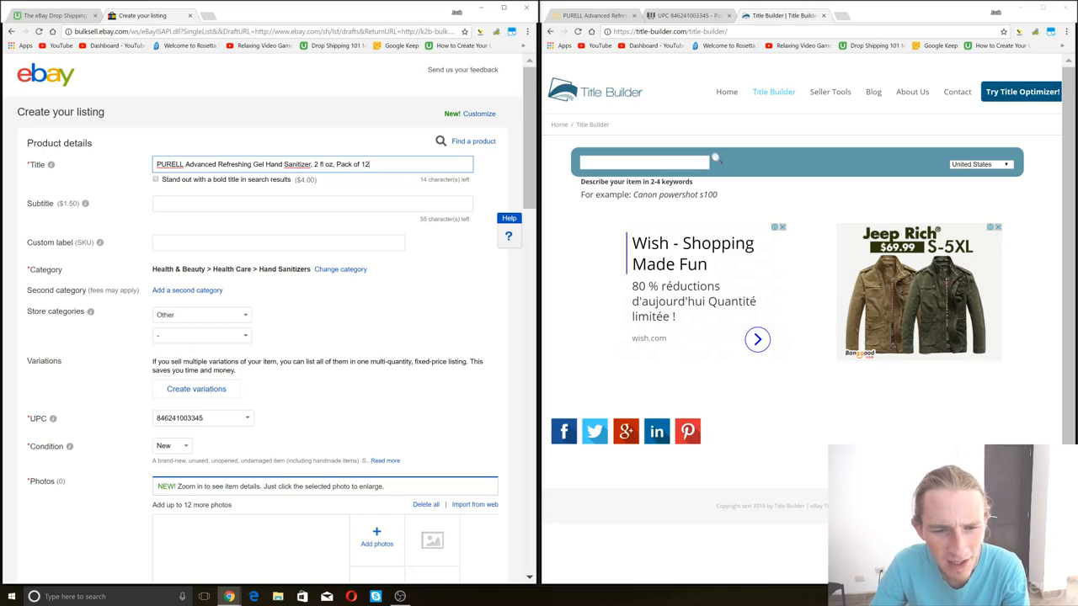
pyautogui.moveTo(370, 165); pyautogui.dragTo(312, 182)
pyautogui.click(341, 164)
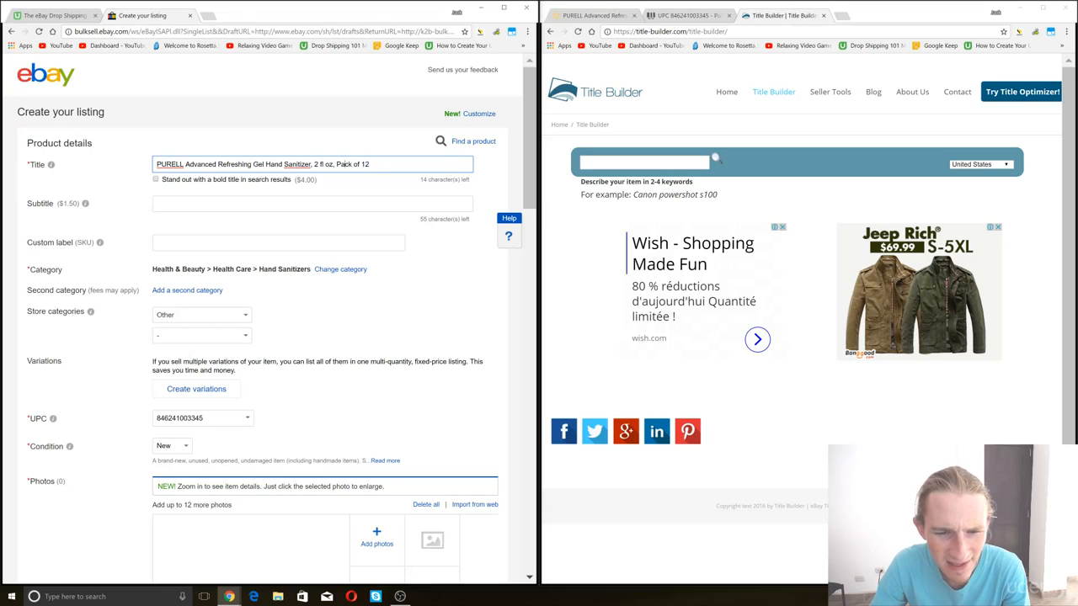
pyautogui.moveTo(371, 164); pyautogui.dragTo(311, 165)
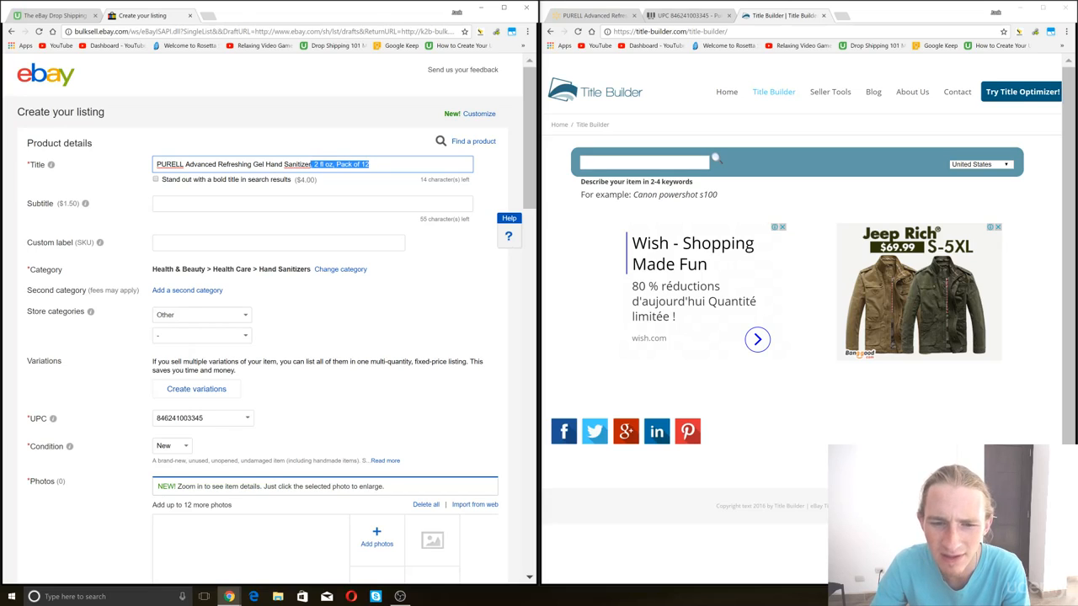
pyautogui.hotkey('ctrl', 'a')
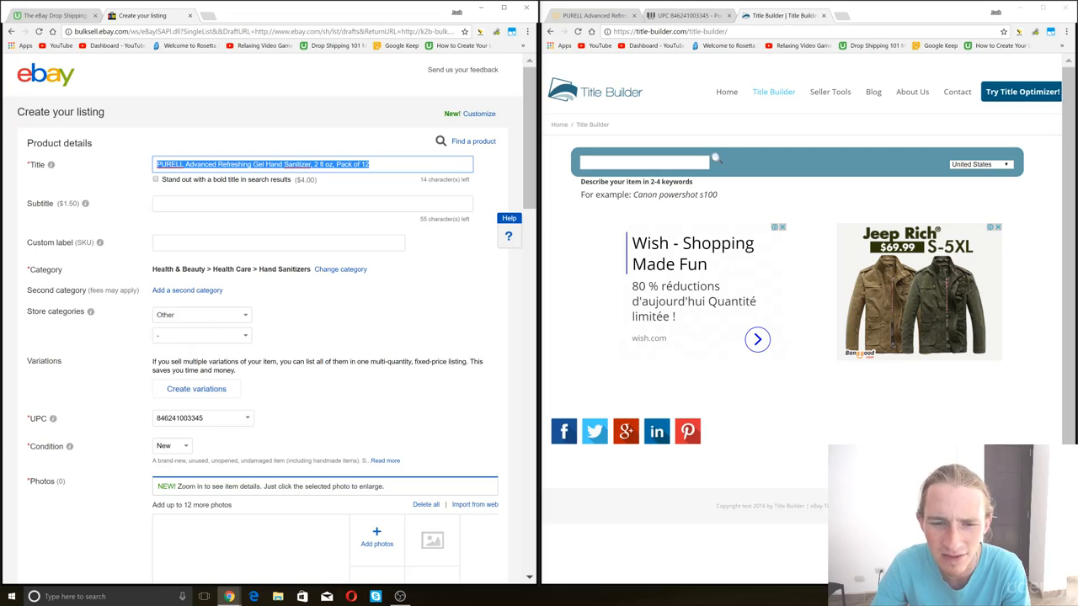
pyautogui.moveTo(371, 164); pyautogui.dragTo(325, 164)
pyautogui.click(318, 164)
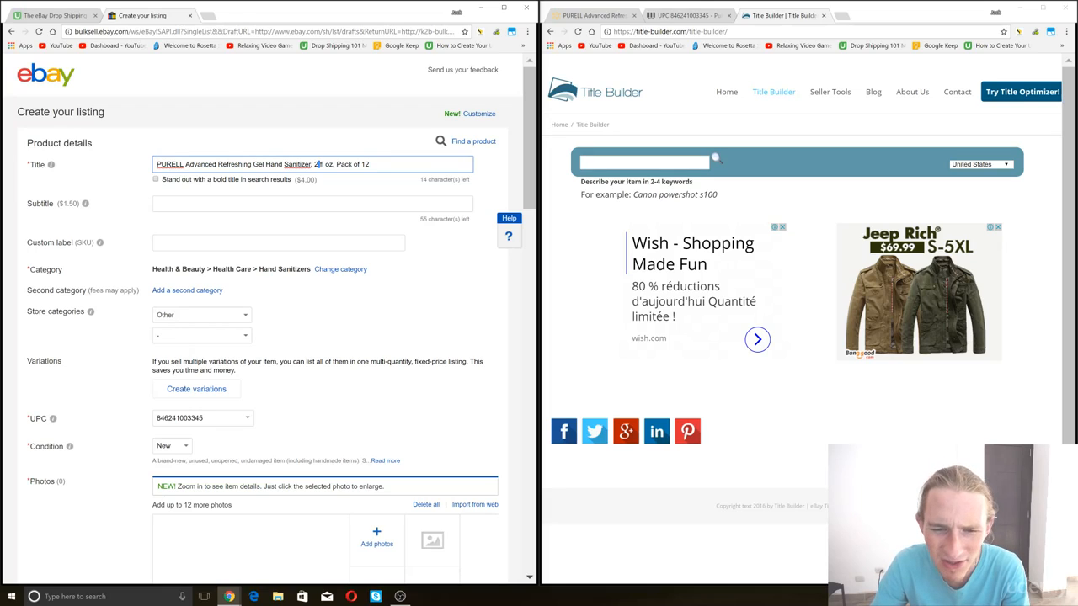
pyautogui.moveTo(371, 164); pyautogui.dragTo(334, 164)
pyautogui.click(317, 164)
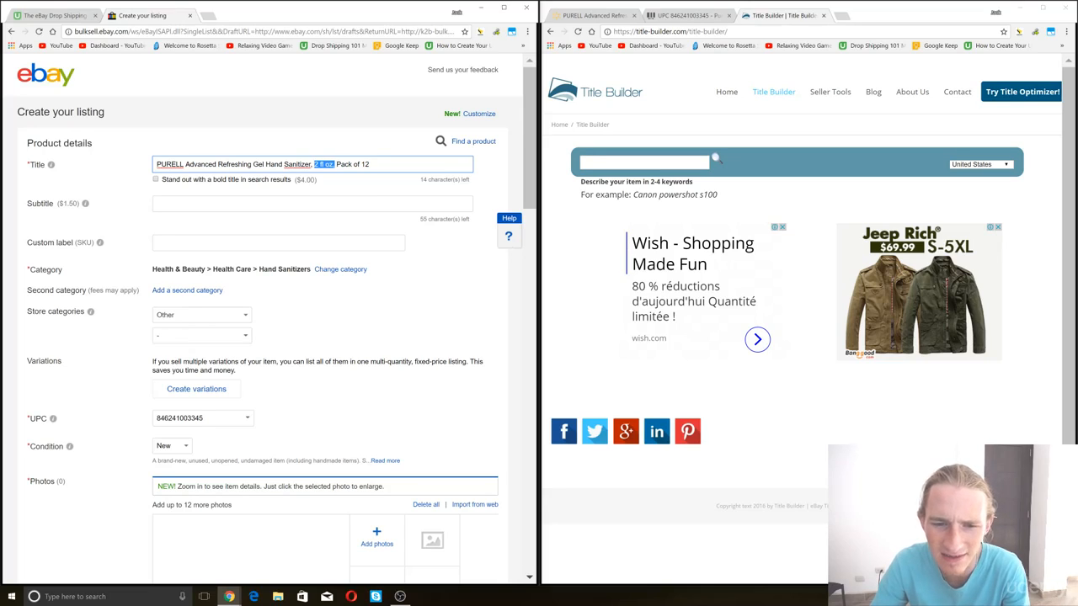
pyautogui.click(250, 165)
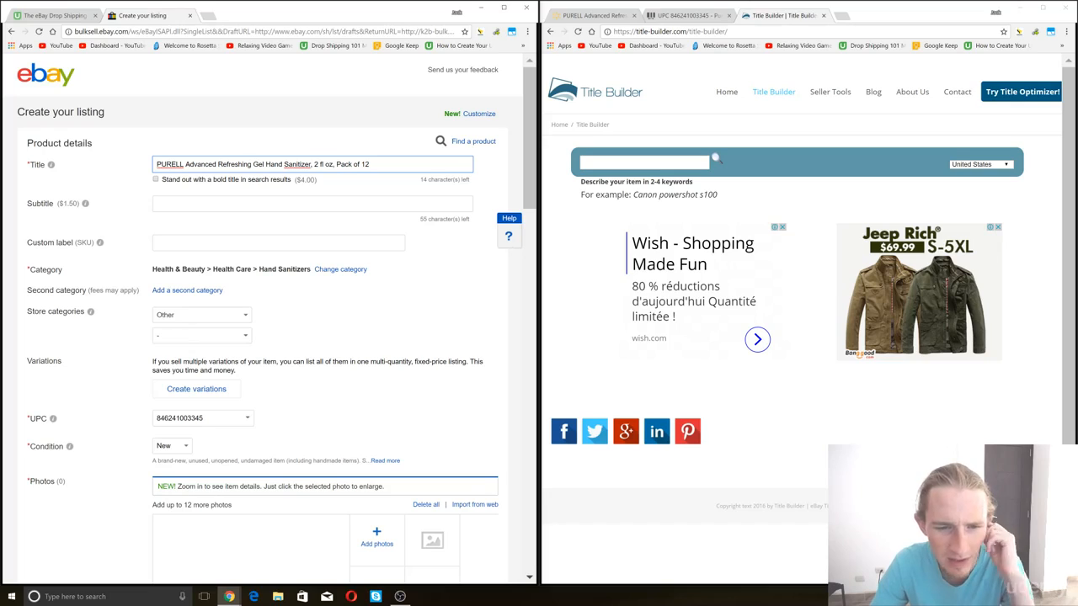
pyautogui.doubleClick(200, 164)
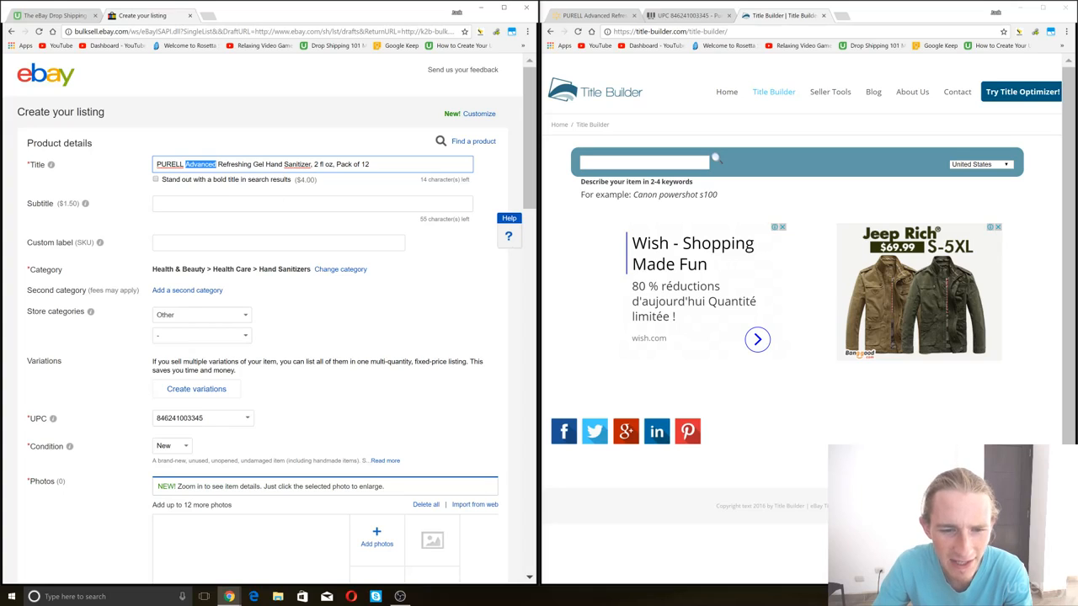
pyautogui.doubleClick(234, 164)
pyautogui.doubleClick(203, 164)
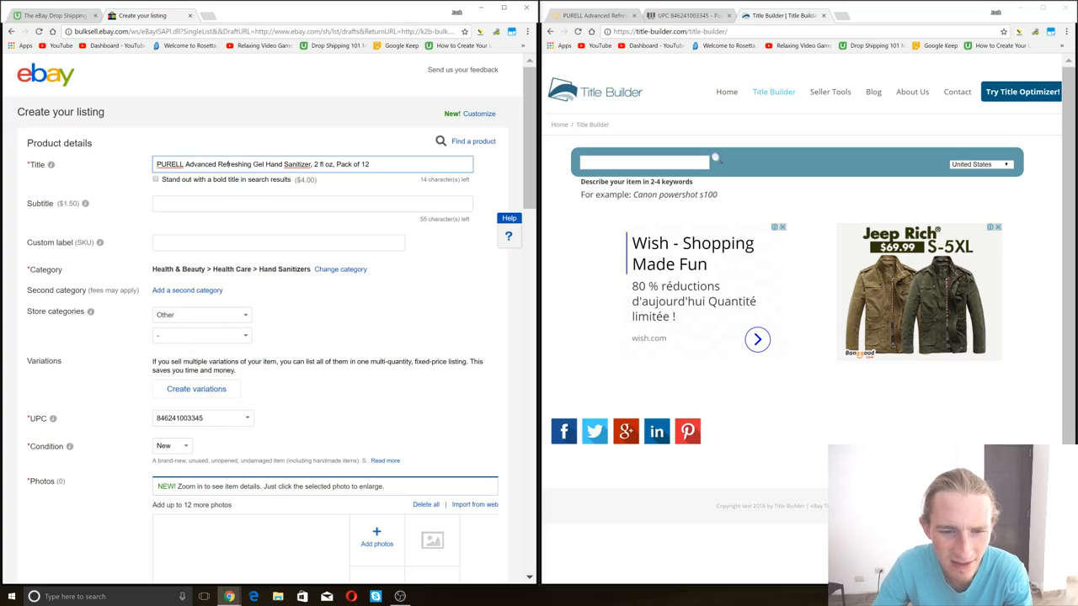
pyautogui.doubleClick(235, 164)
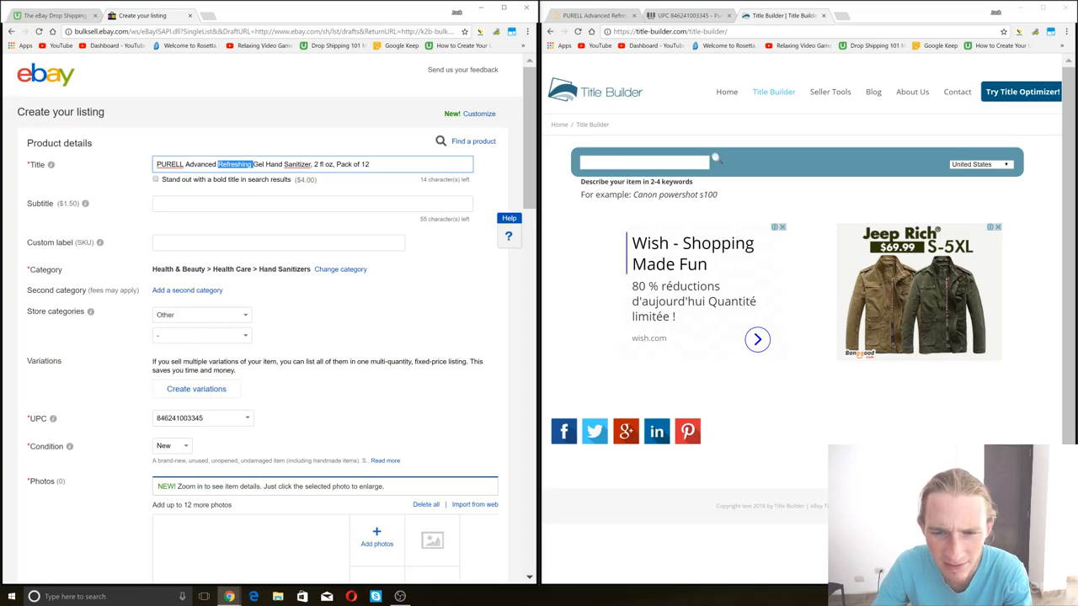
# Step: Search Title Builder for "Hand Sanitizer" title keywords
pyautogui.click(632, 164)
pyautogui.write('Hand Sanitizer')
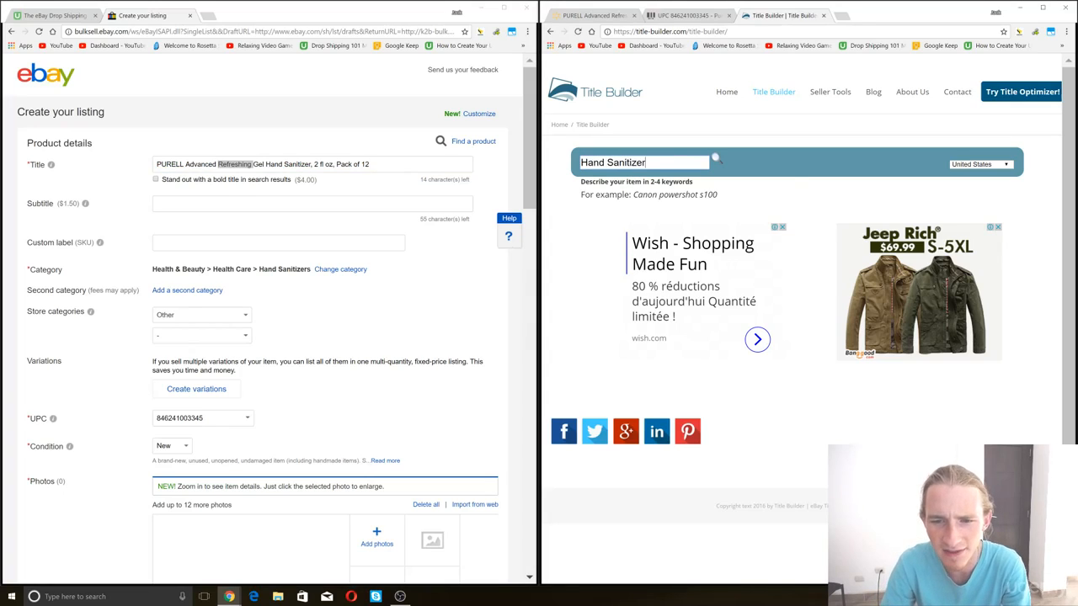
pyautogui.press('Return')
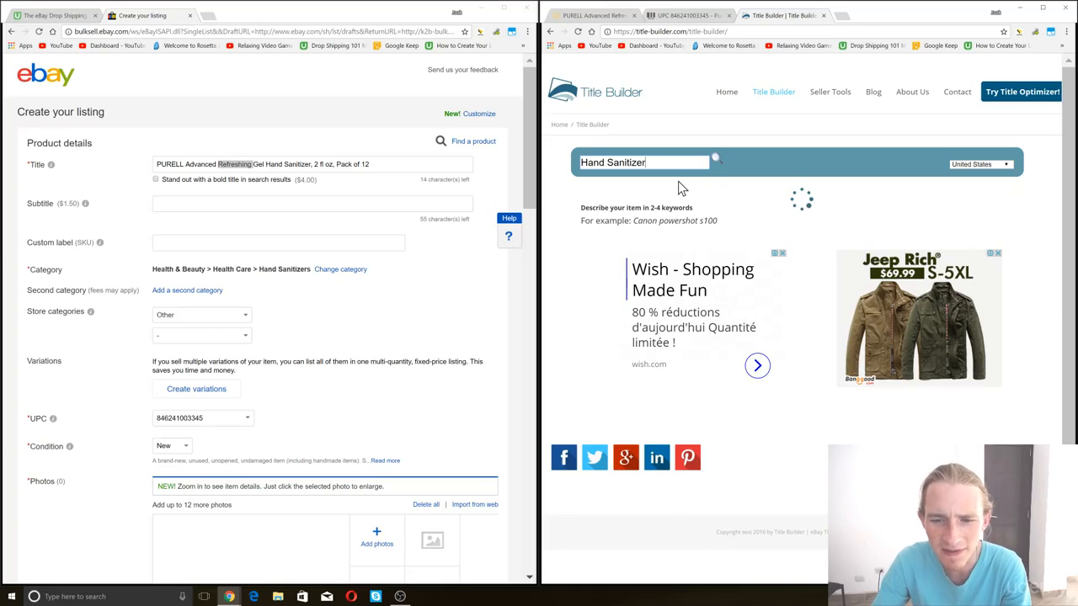
pyautogui.scroll(-1, 678, 189)
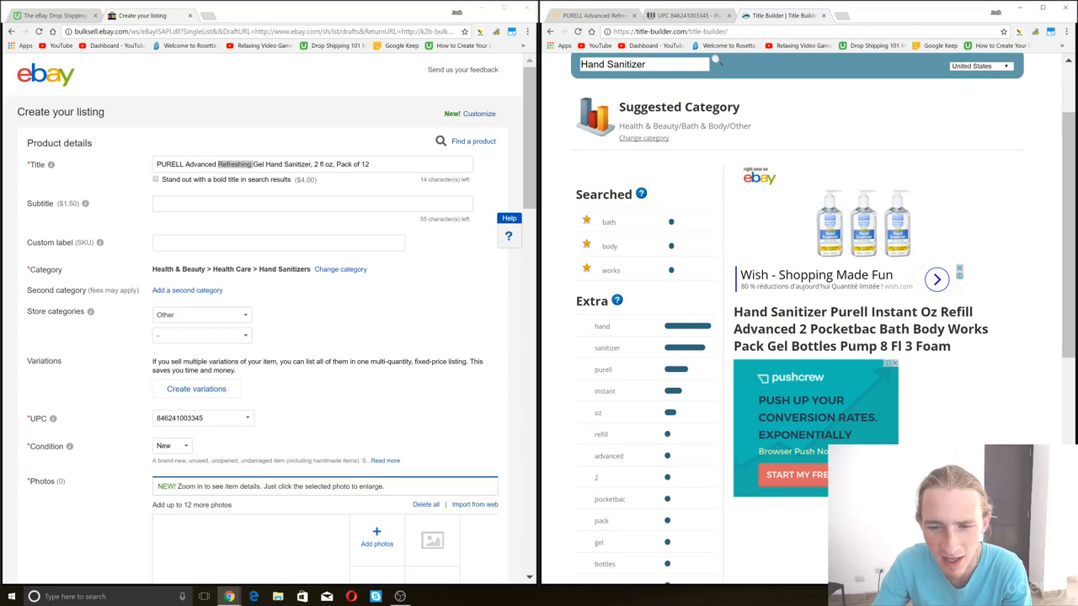
pyautogui.scroll(-1, 629, 176)
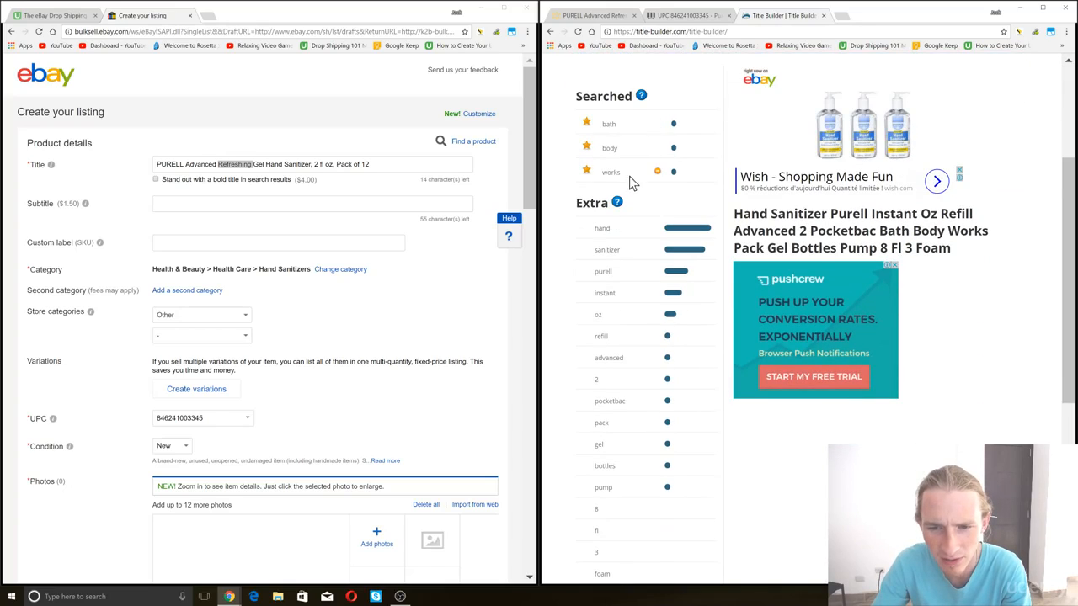
pyautogui.scroll(1, 665, 341)
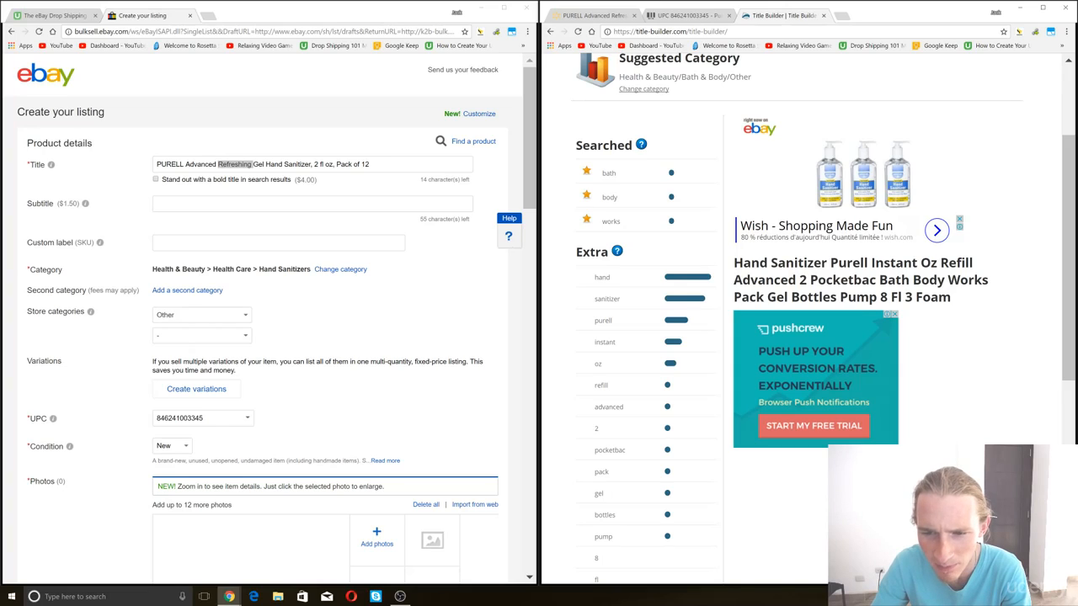
# Step: Compare the listing's title with Title Builder's suggested title and examine its Searched and Extra keyword rankings
pyautogui.click(387, 164)
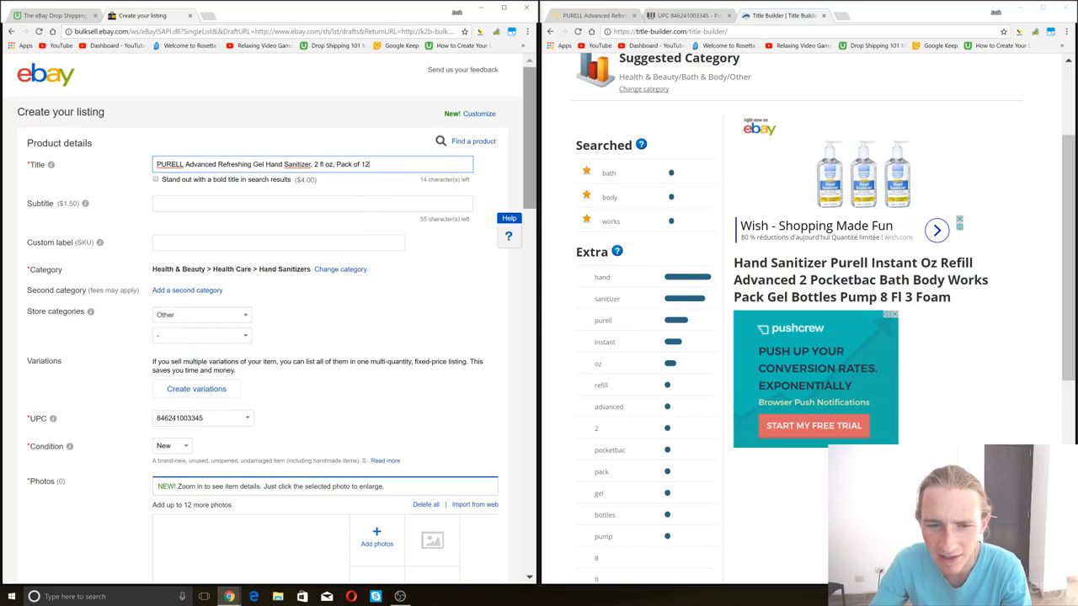
pyautogui.tripleClick(278, 165)
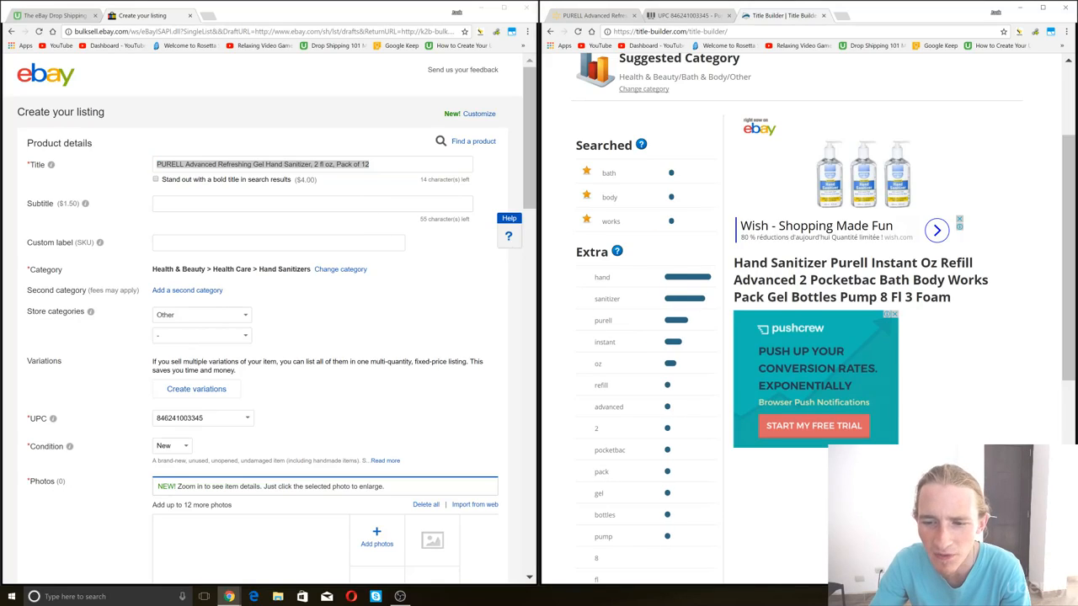
pyautogui.tripleClick(851, 281)
pyautogui.click(829, 271)
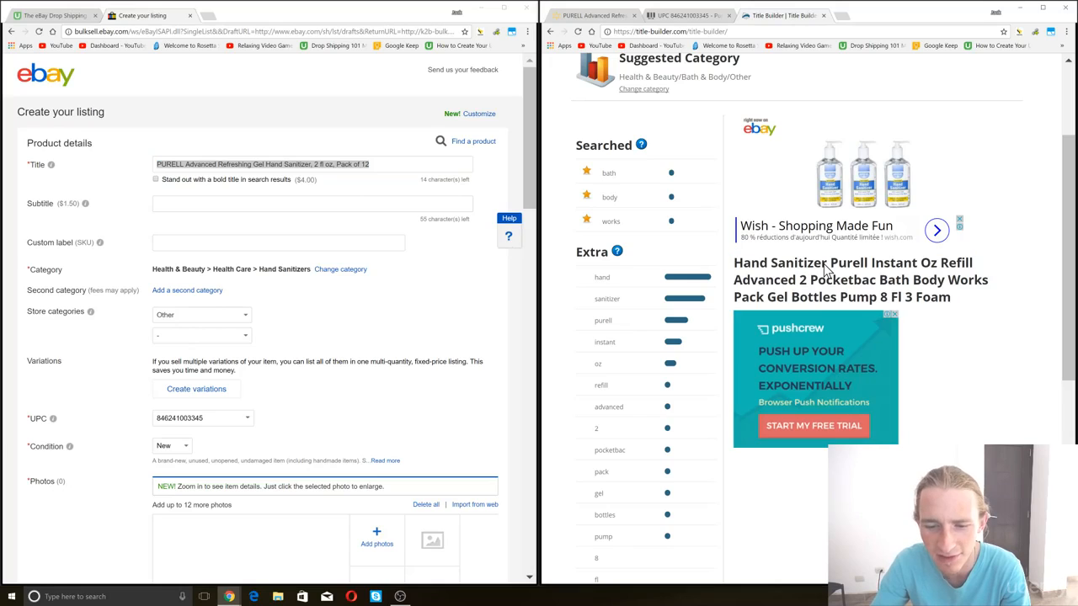
pyautogui.scroll(3, 570, 352)
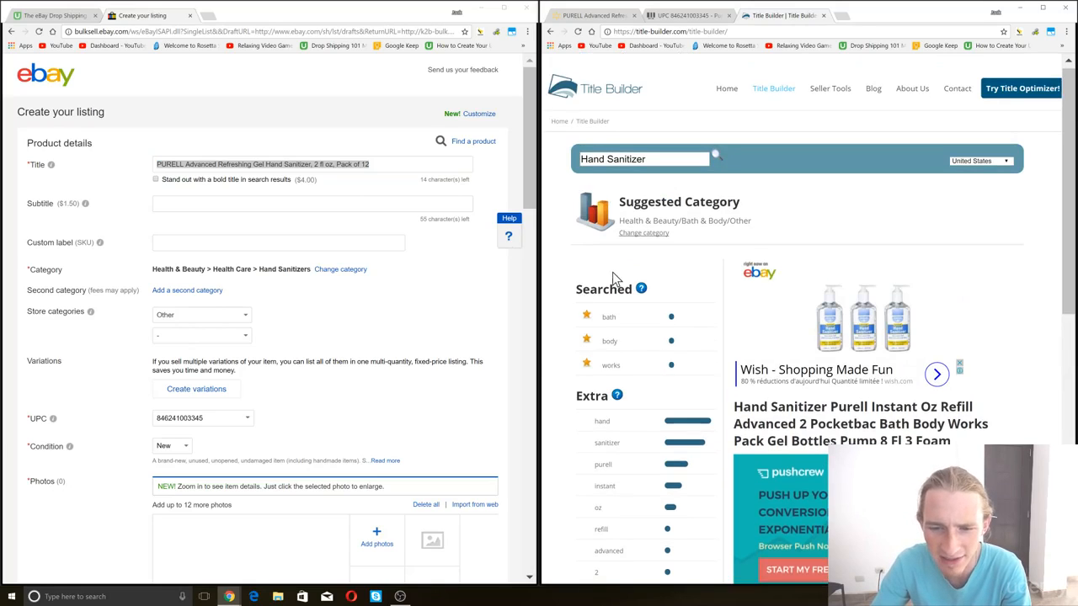
pyautogui.scroll(-2, 607, 253)
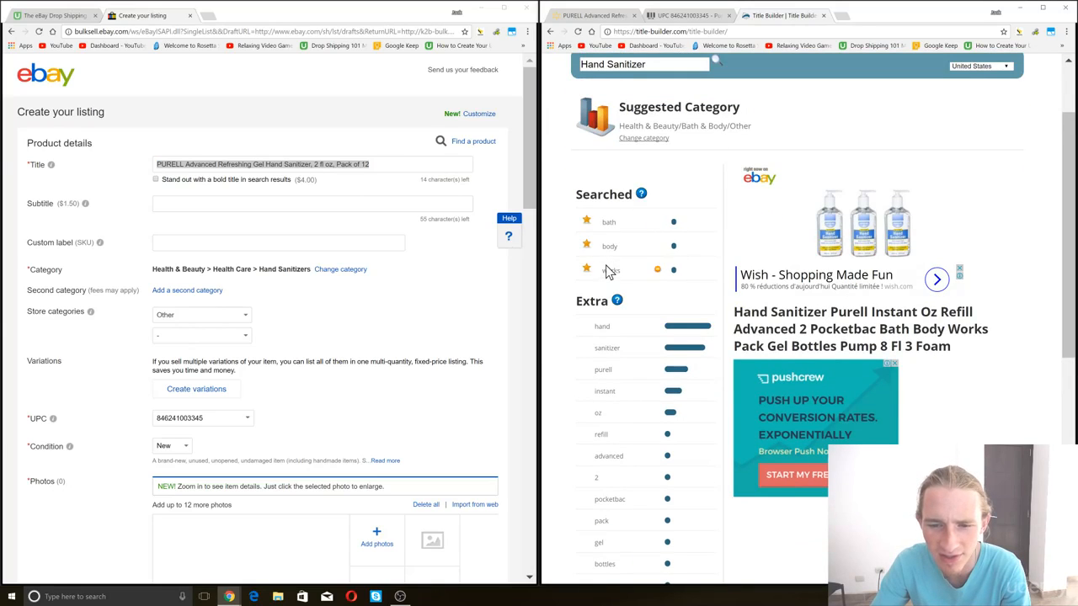
pyautogui.scroll(-3, 609, 245)
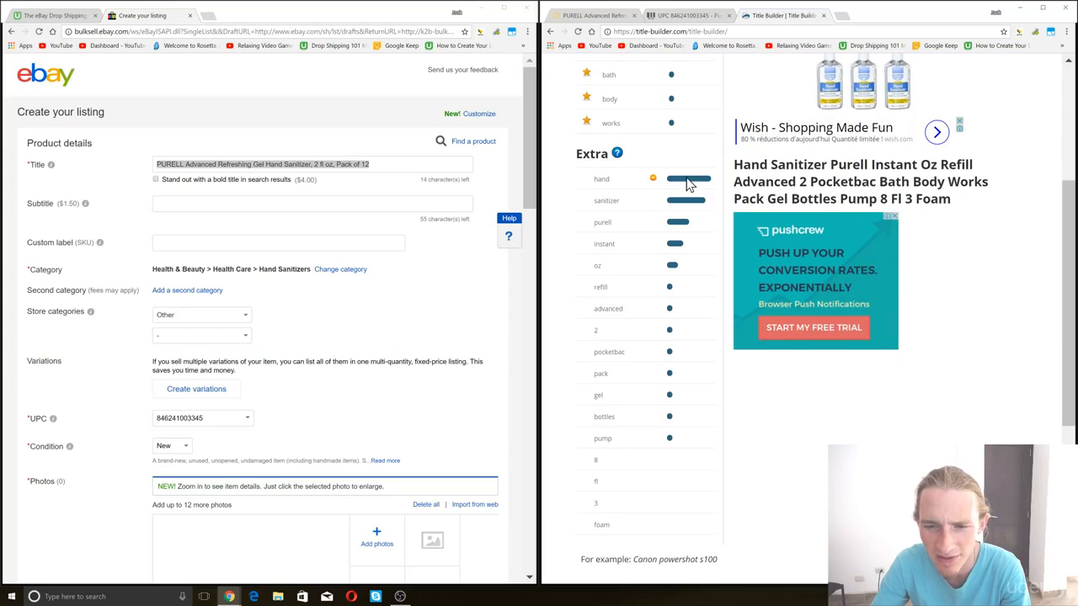
pyautogui.scroll(1, 640, 169)
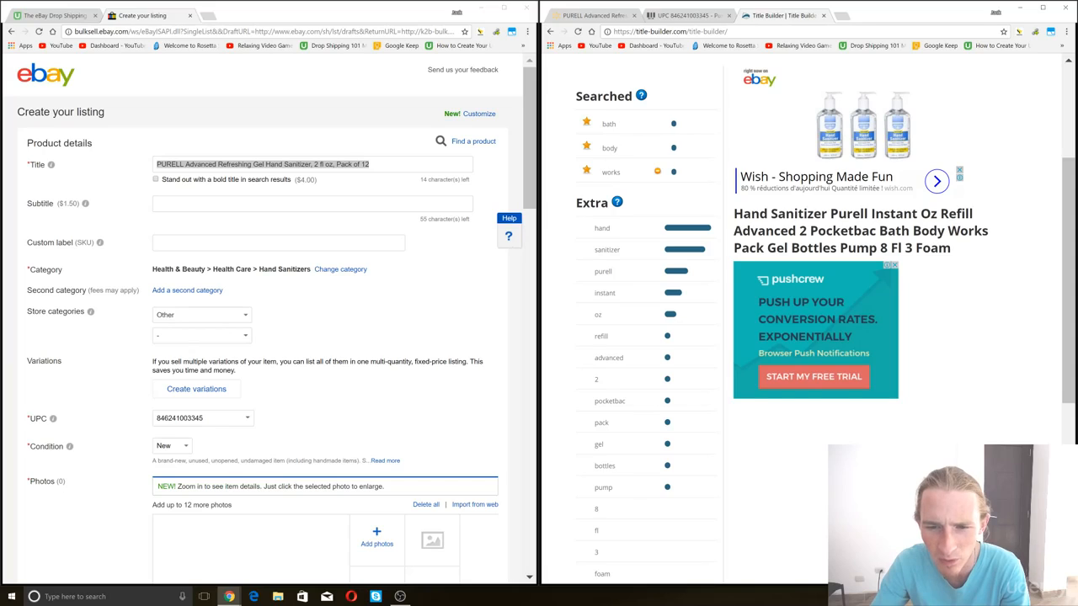
pyautogui.scroll(-1, 649, 173)
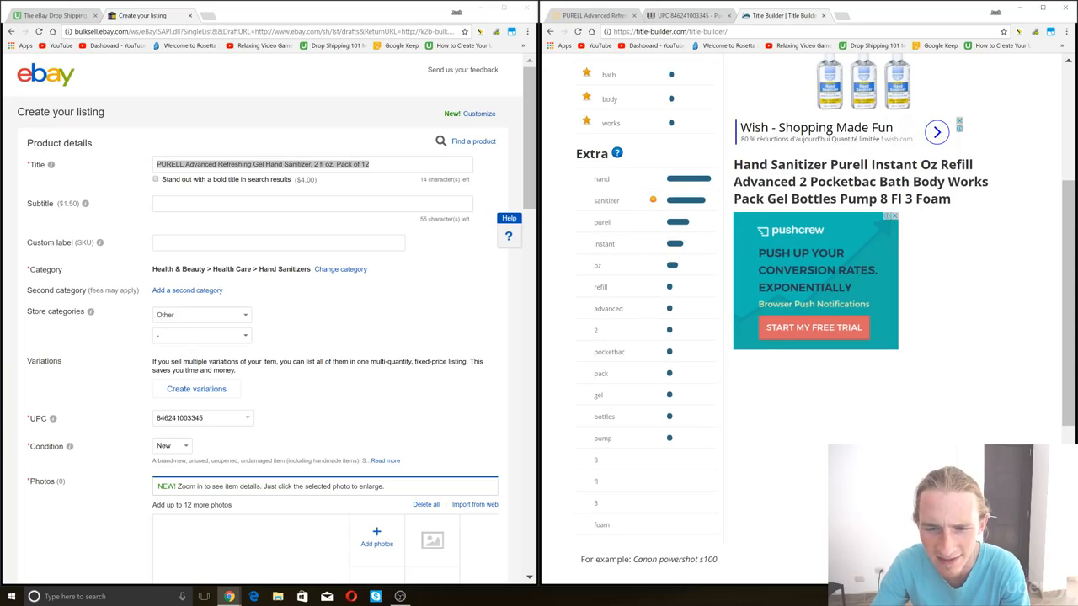
pyautogui.scroll(1, 637, 223)
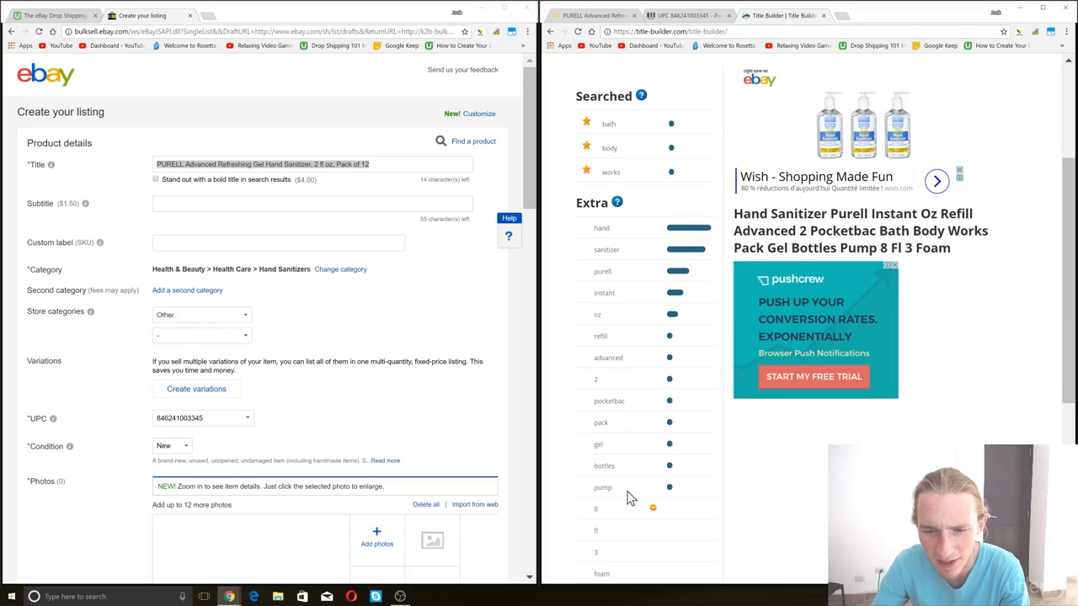
pyautogui.scroll(1, 807, 512)
# Step: Remove the words "Advanced" and "Refreshing" from the eBay listing's title
pyautogui.click(412, 166)
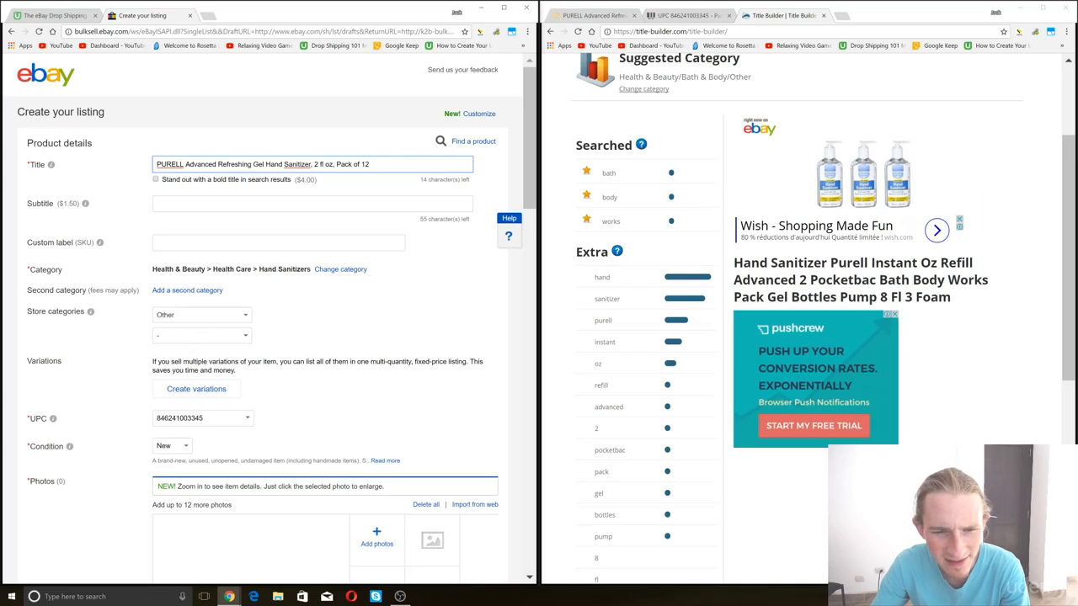
pyautogui.doubleClick(202, 165)
pyautogui.press('BackSpace')
pyautogui.doubleClick(202, 165)
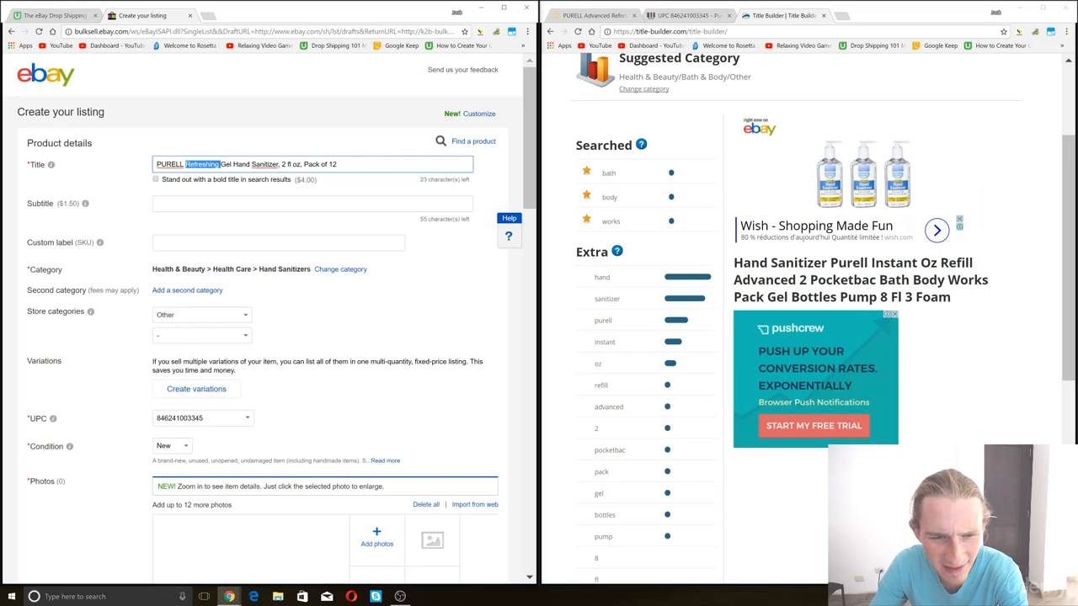
pyautogui.press('BackSpace')
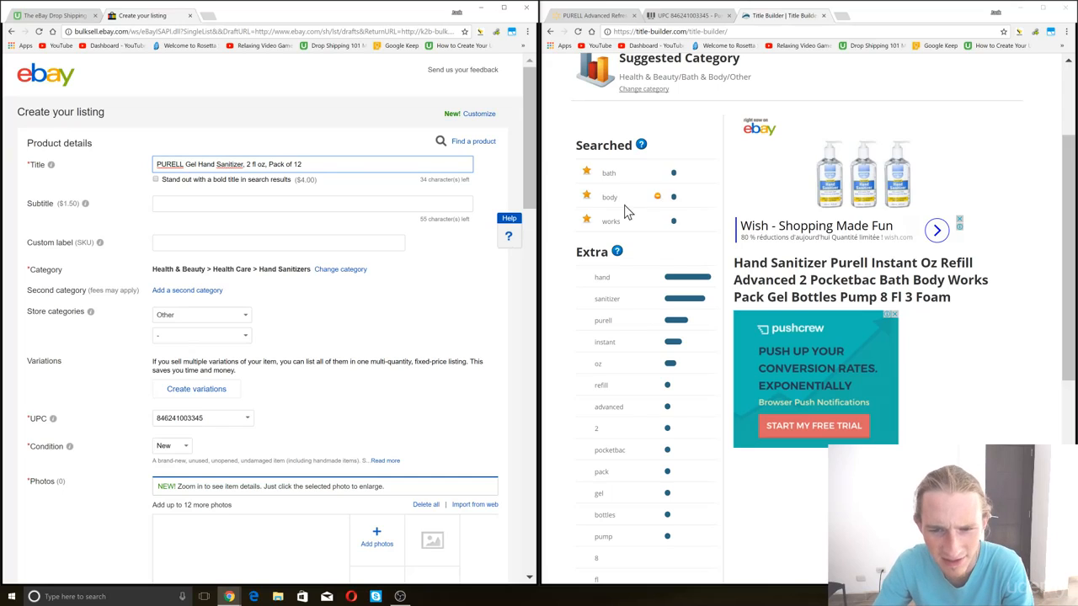
# Step: Delete "2 fl oz, Pack of 12" from the end of the eBay listing's title
pyautogui.scroll(2, 624, 210)
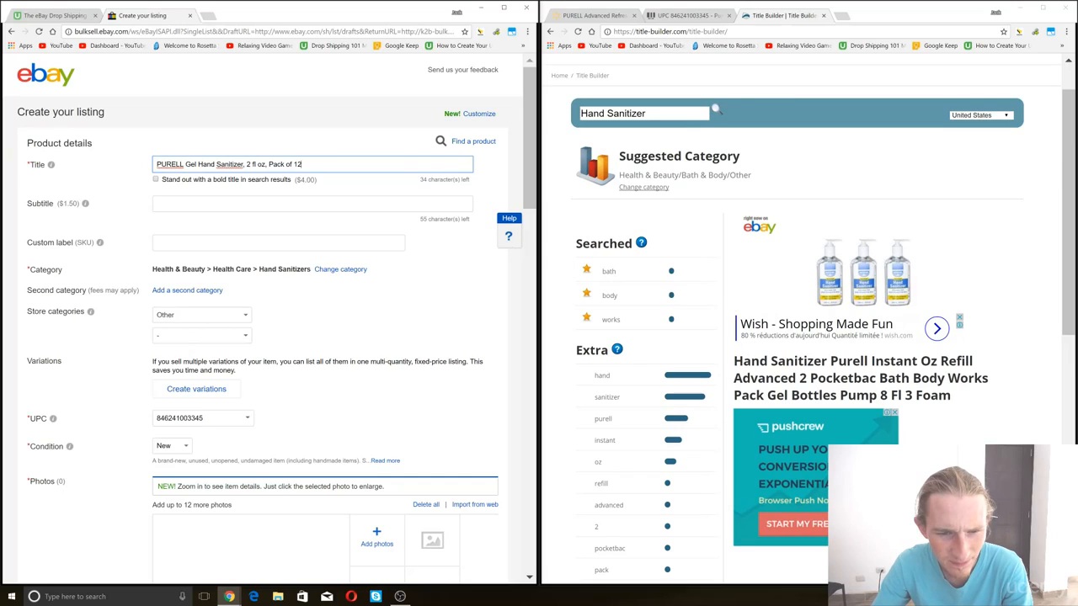
pyautogui.hotkey('ctrl', 'shift', 'Left')
pyautogui.hotkey('ctrl', 'shift', 'Left')
pyautogui.hotkey('ctrl', 'shift', 'Left')
pyautogui.hotkey('ctrl', 'shift', 'Left')
pyautogui.hotkey('ctrl', 'shift', 'Left')
pyautogui.hotkey('ctrl', 'shift', 'Left')
pyautogui.press('BackSpace')
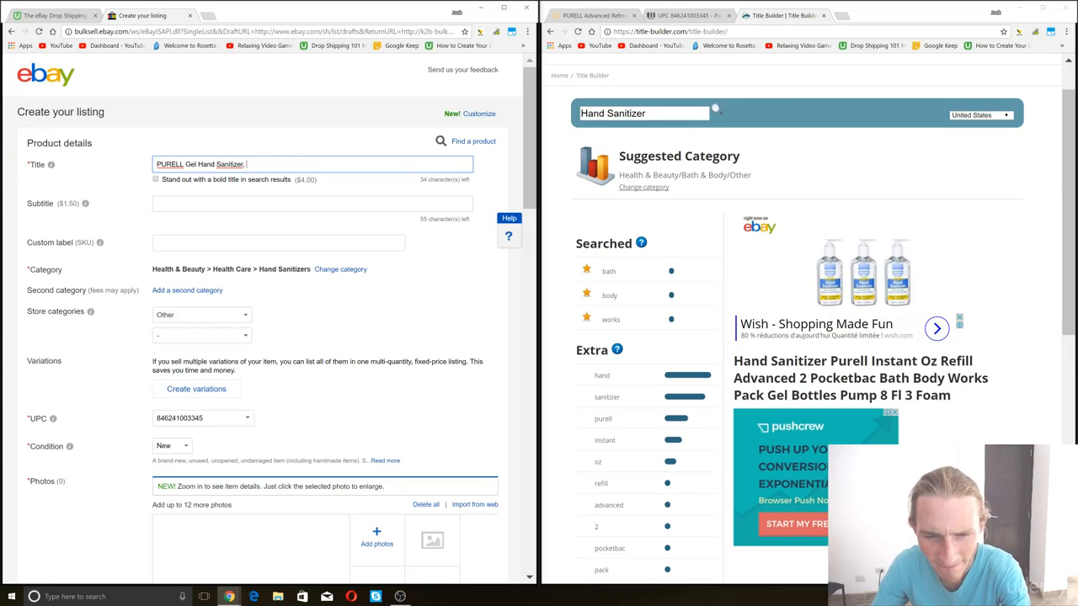
# Step: Remove the trailing comma from the eBay listing's title and insert "Pack of 12 Bottles of" before "PURELL"
pyautogui.press('BackSpace')
pyautogui.press('BackSpace')
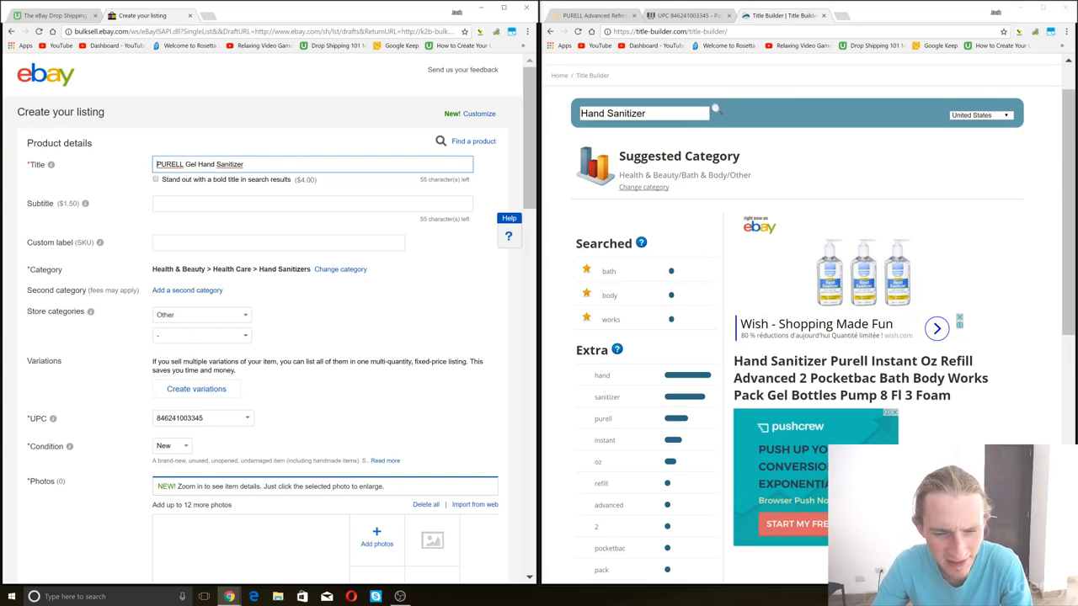
pyautogui.press('Home')
pyautogui.write('Pack ')
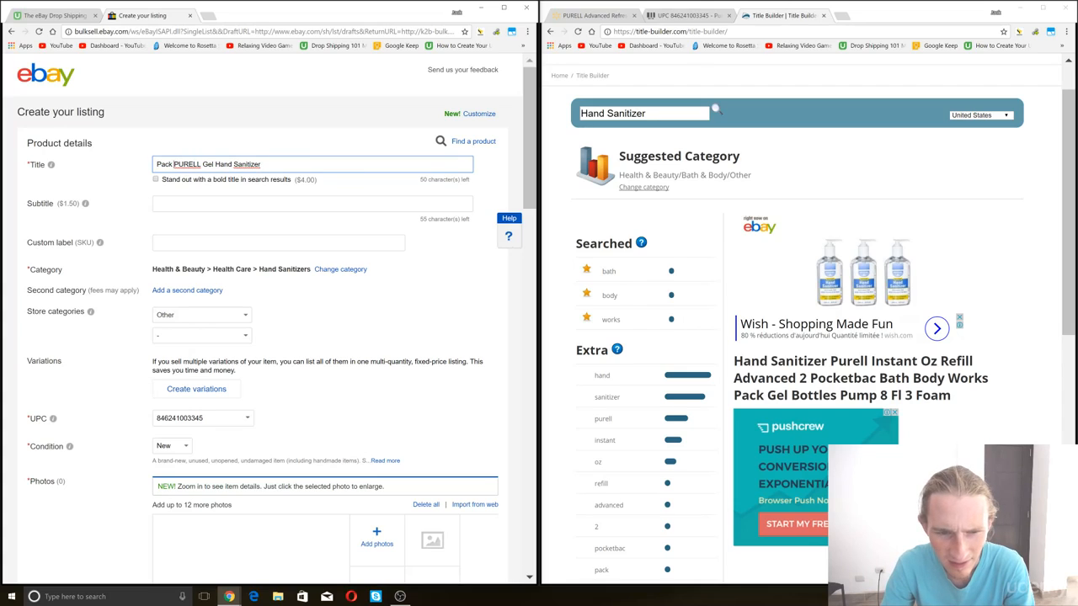
pyautogui.write('of 12')
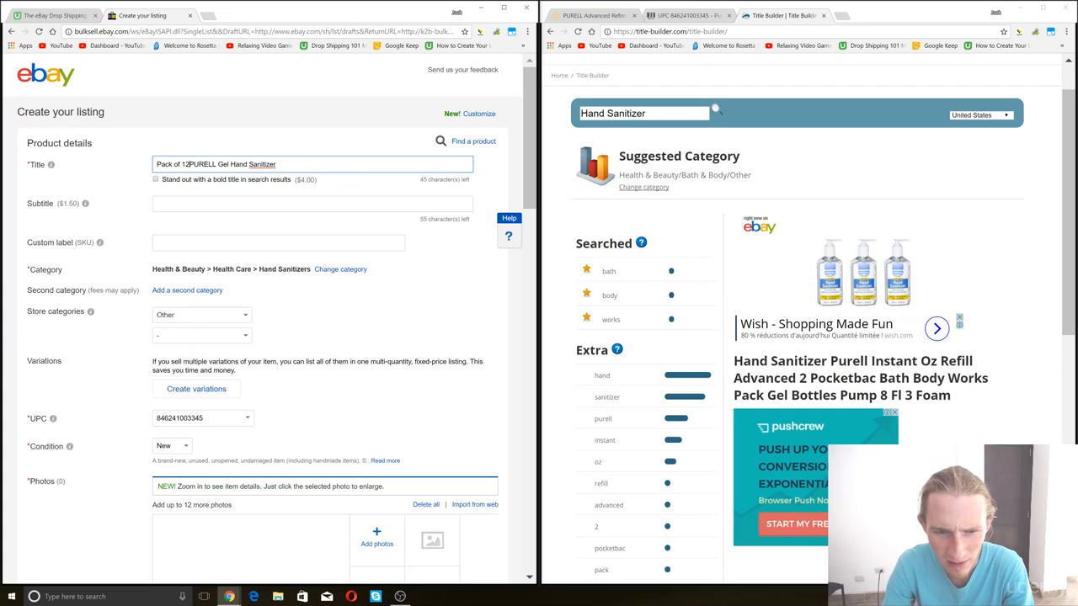
pyautogui.write(' Bo')
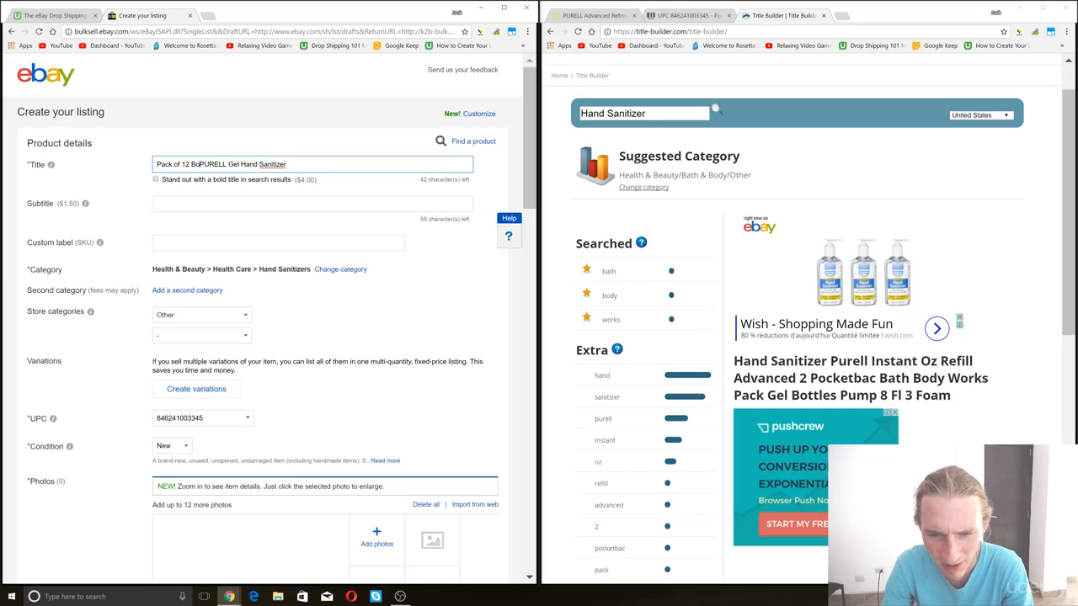
pyautogui.write('ttles of')
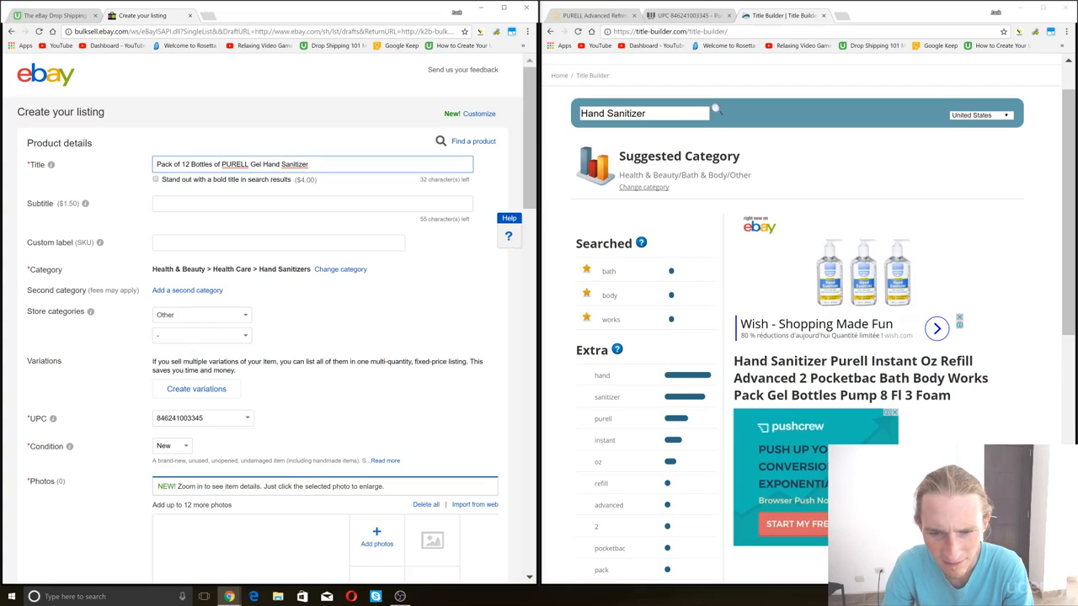
# Step: Append "For Bath and Body" to the end of the eBay listing's title
pyautogui.write('For')
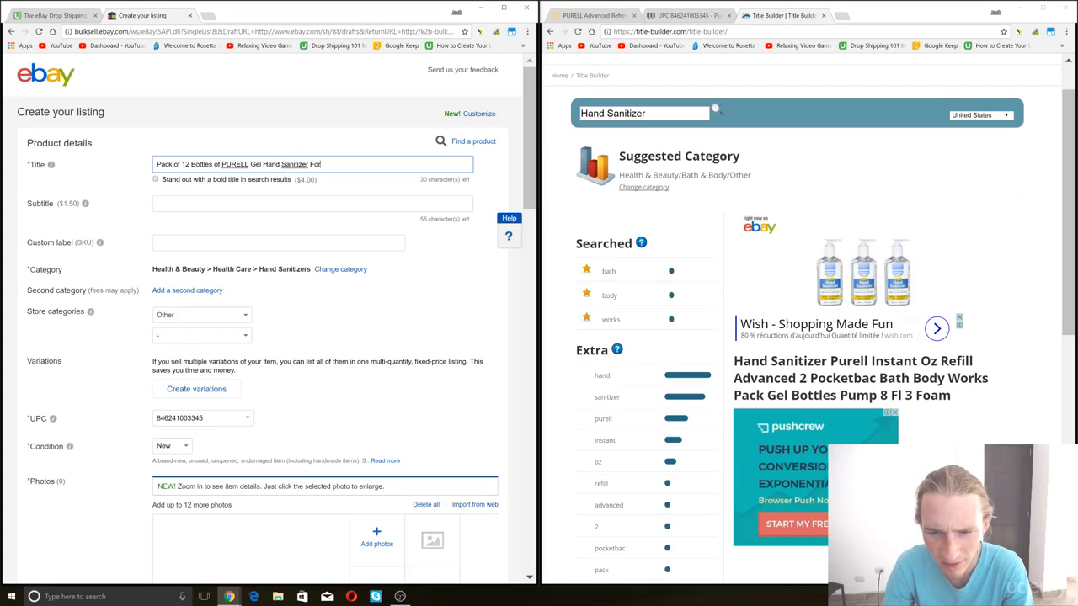
pyautogui.write(' Bath a')
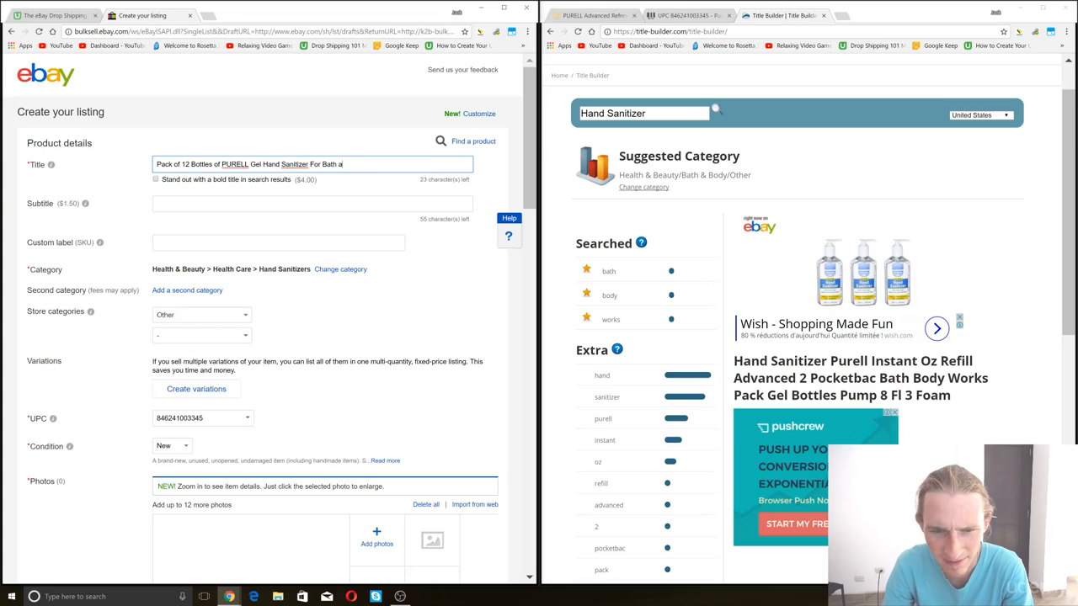
pyautogui.write('nd Body')
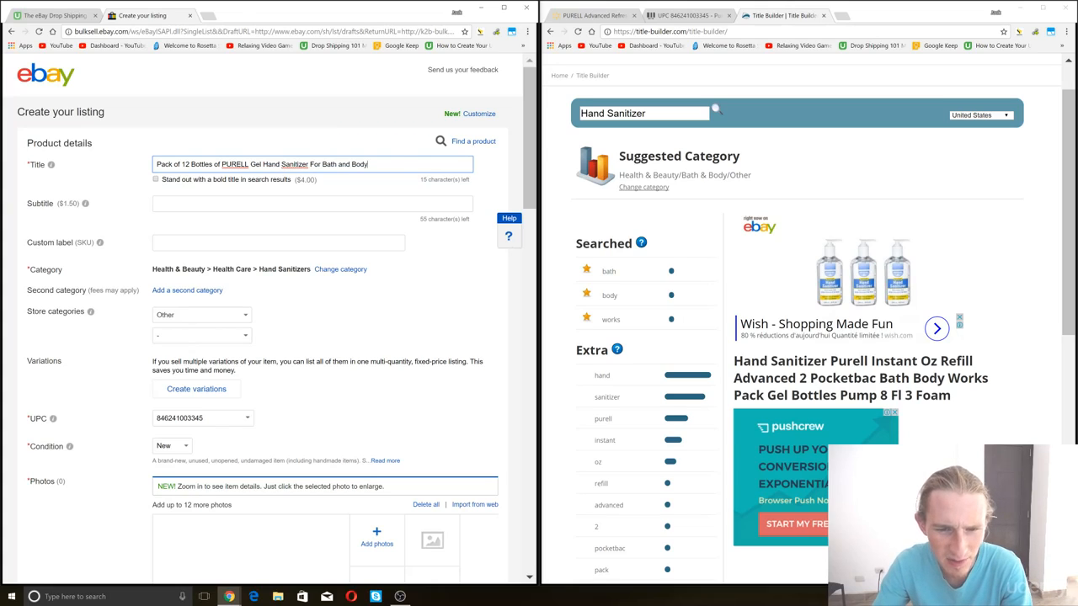
pyautogui.doubleClick(324, 165)
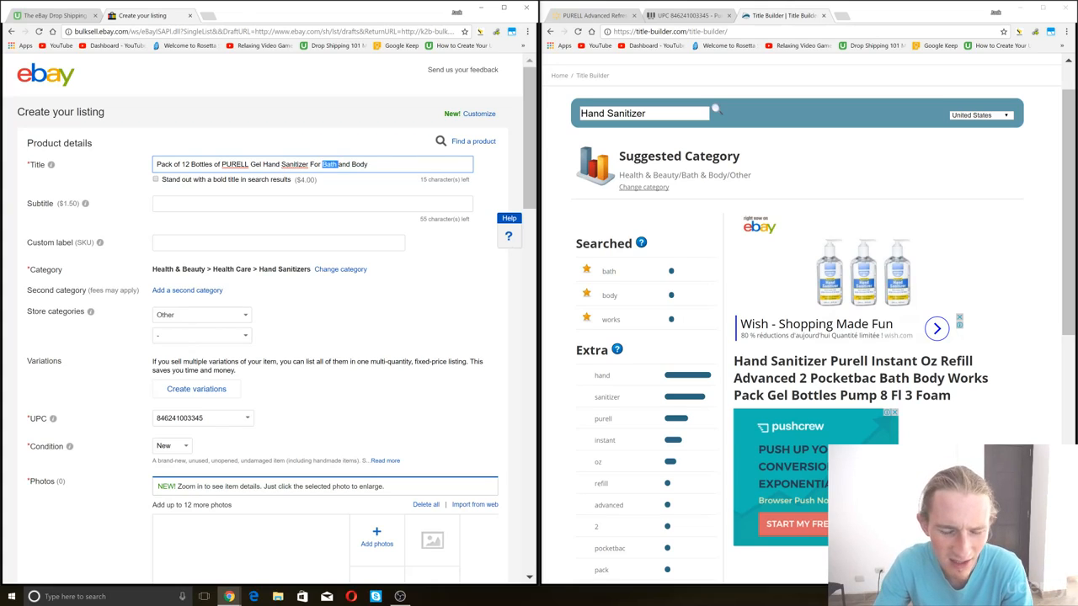
# Step: Reword the title to "Pack of 12 Bottles of PURELL Gel Instant Hand Sanitizer For Bath Body Cleaning"
pyautogui.click(369, 164)
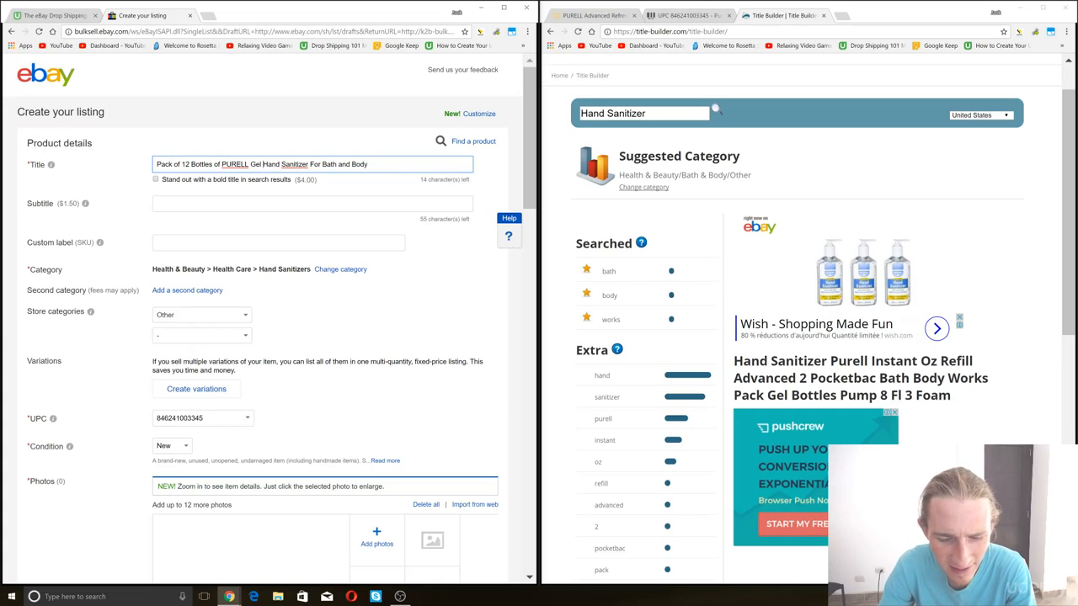
pyautogui.write('Instant')
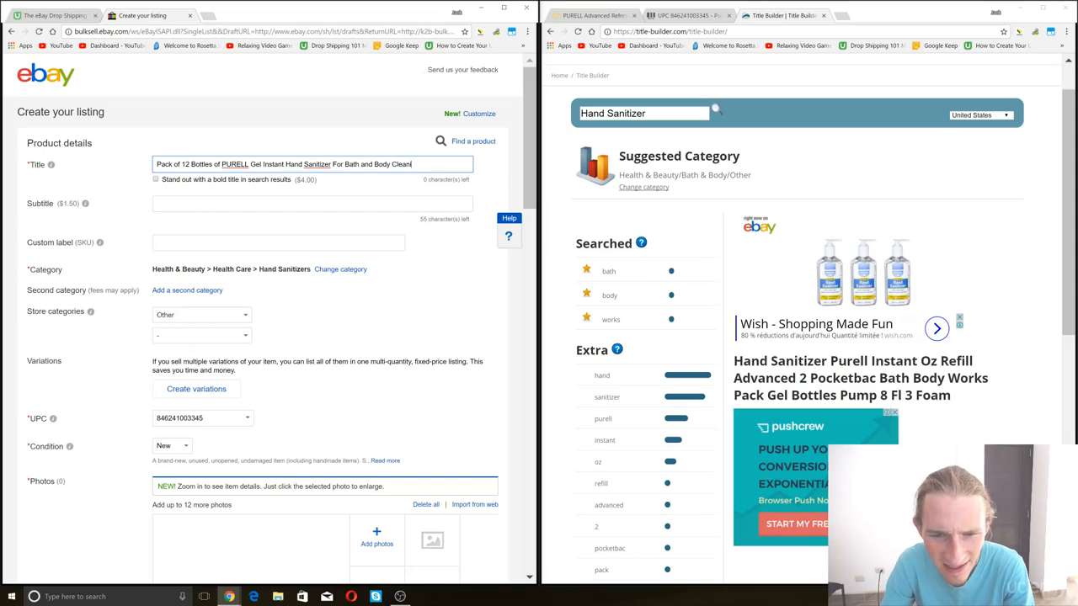
pyautogui.hotkey('ctrl', 'shift', 'Left')
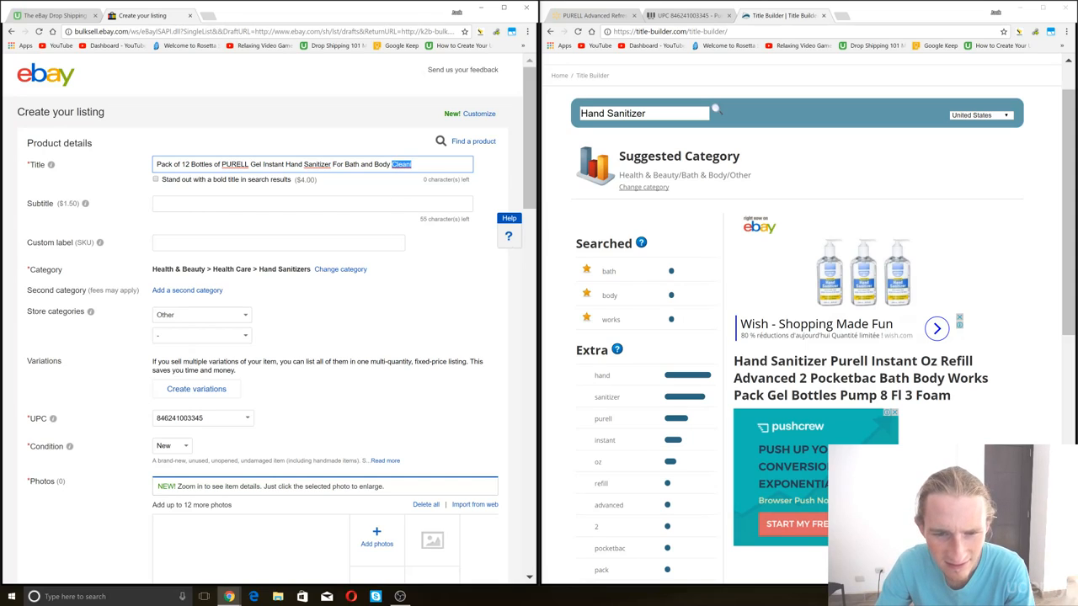
pyautogui.doubleClick(367, 164)
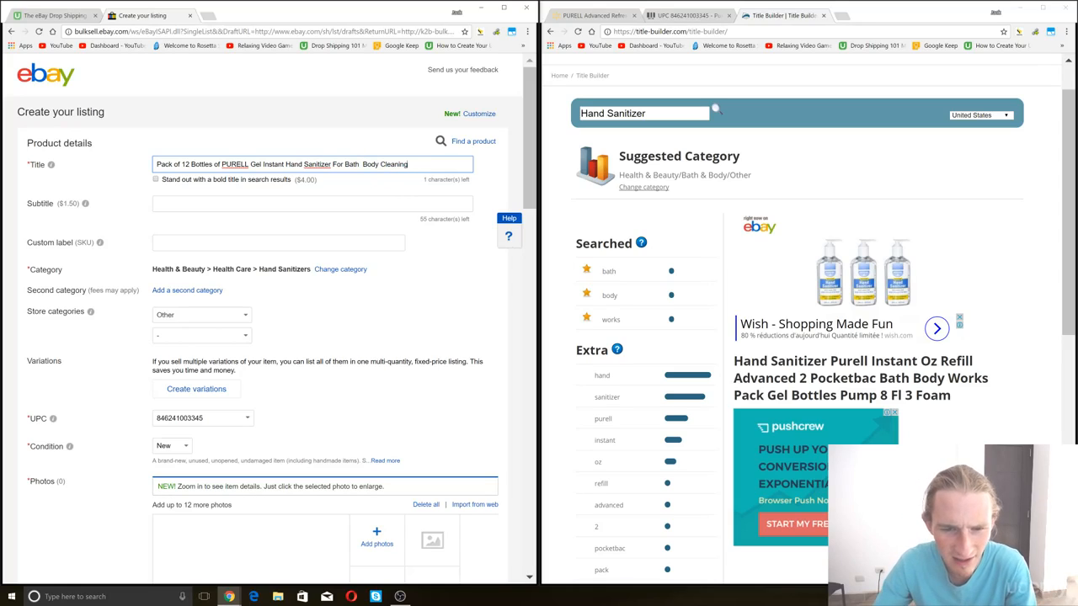
pyautogui.click(377, 184)
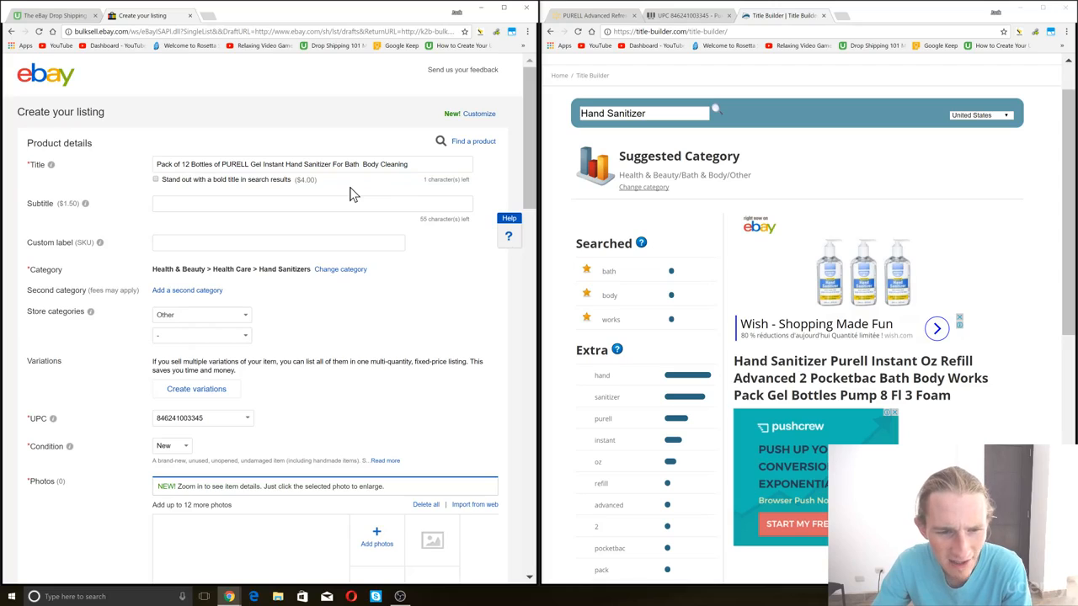
# Step: Review the eBay listing's subtitle field, category, second category option and the available store categories
pyautogui.scroll(-1, 354, 194)
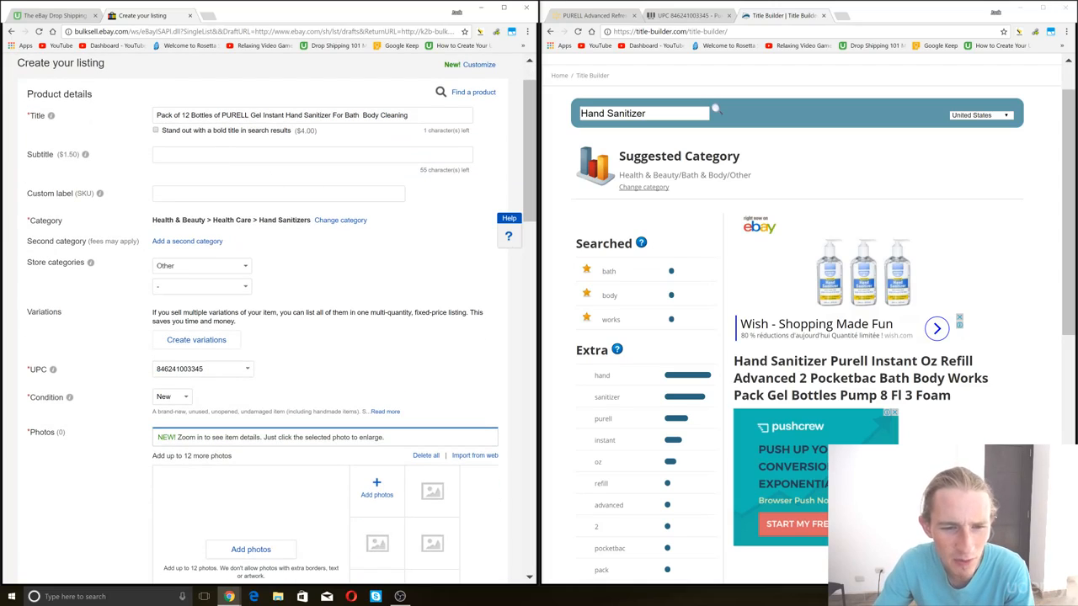
pyautogui.click(312, 155)
pyautogui.scroll(-1, 161, 165)
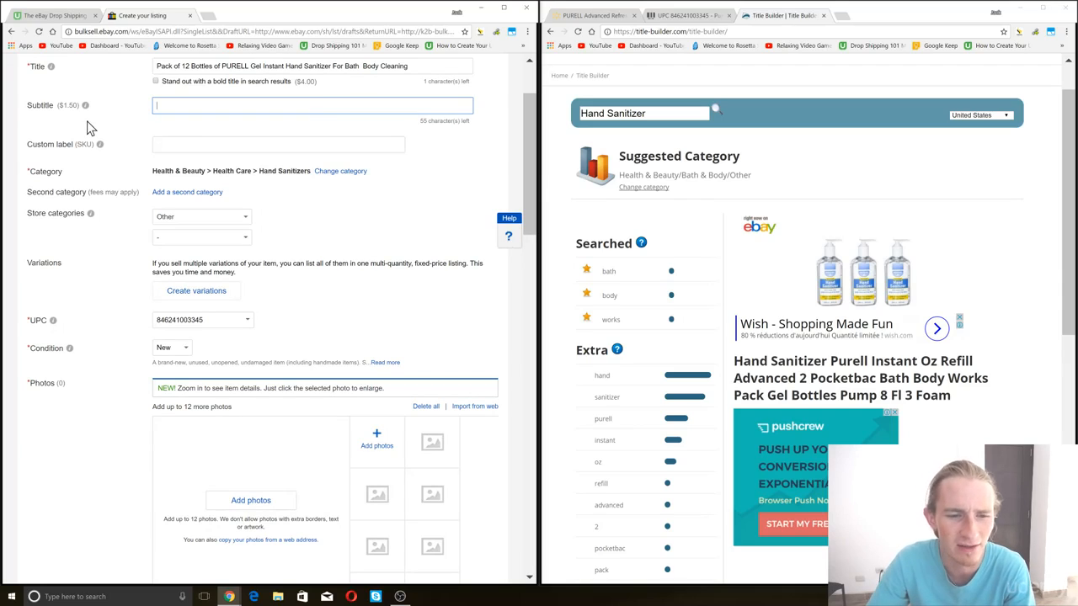
pyautogui.scroll(-1, 367, 180)
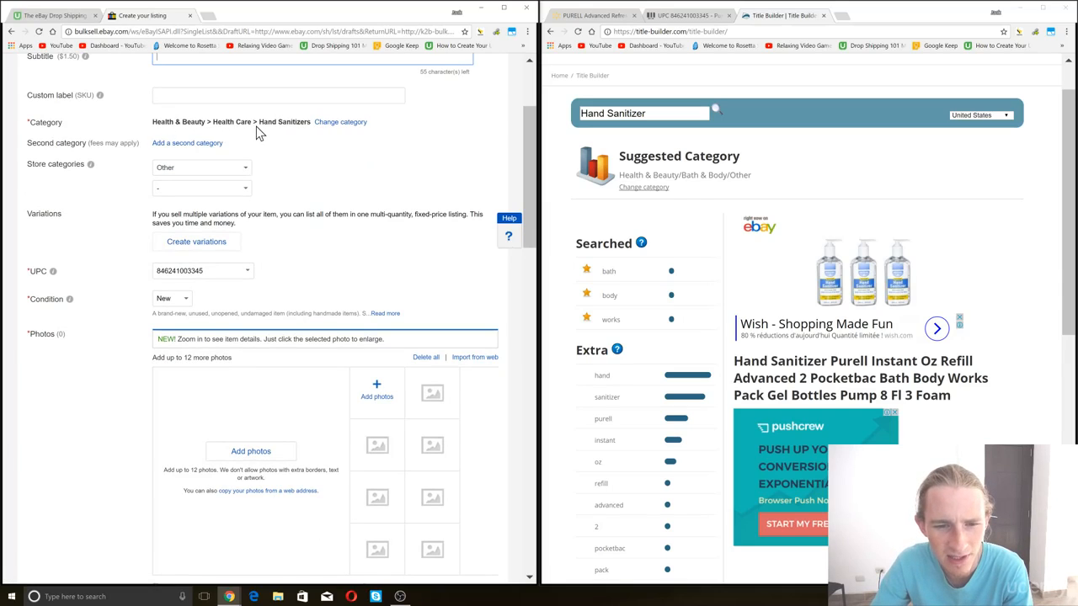
pyautogui.moveTo(153, 122); pyautogui.dragTo(340, 123)
pyautogui.click(324, 175)
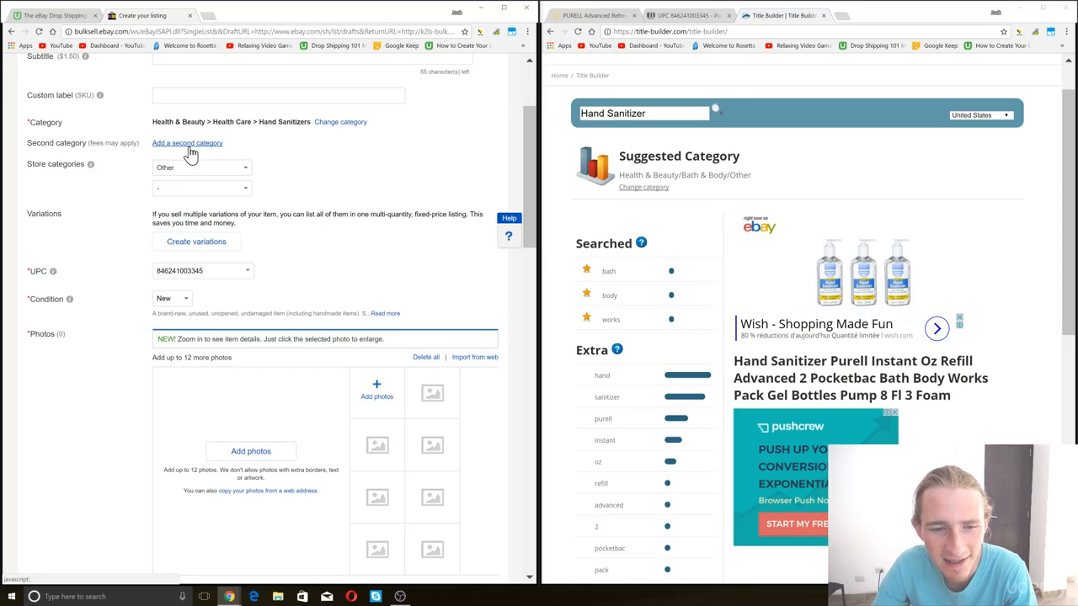
pyautogui.scroll(1, 364, 196)
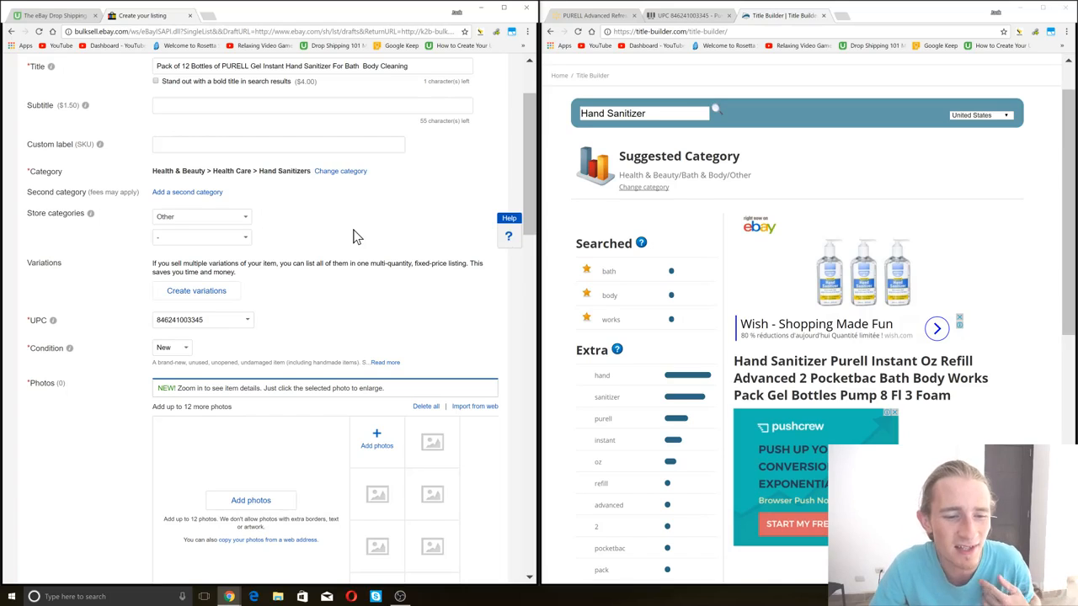
pyautogui.scroll(-1, 354, 236)
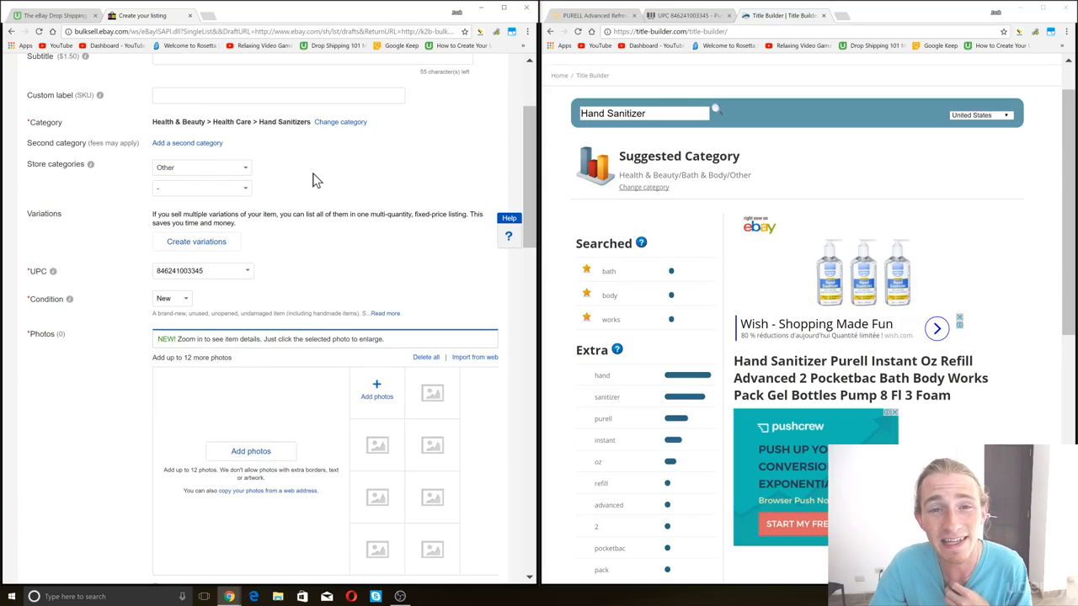
pyautogui.click(229, 170)
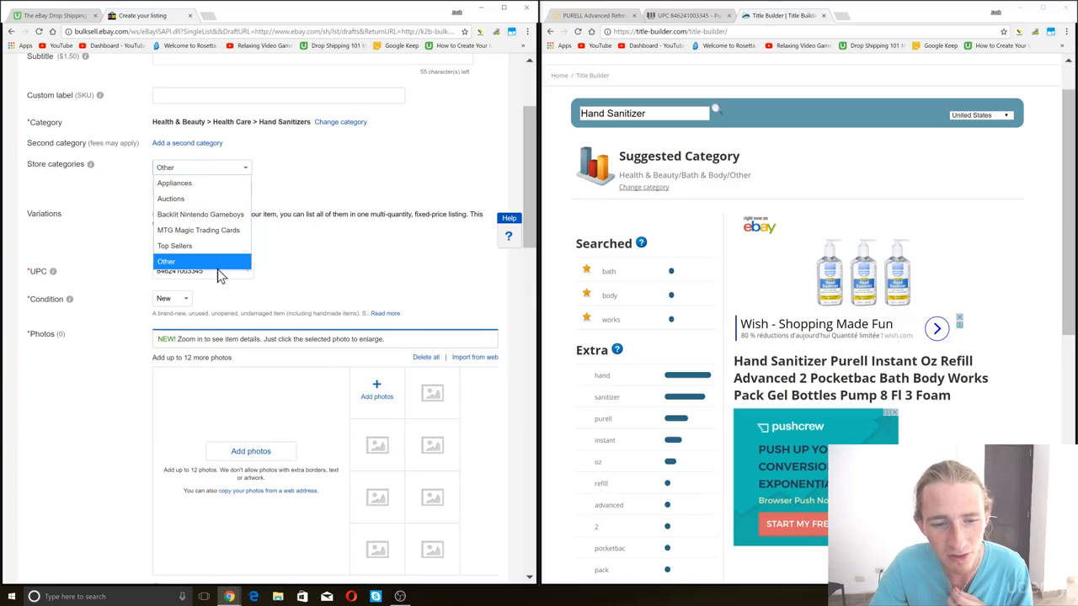
pyautogui.click(360, 178)
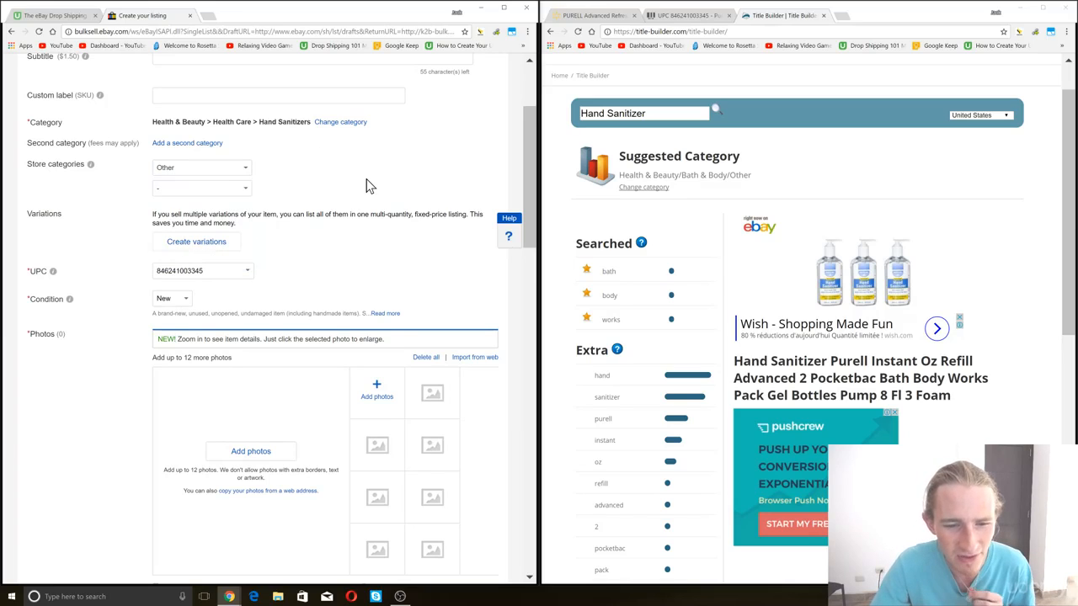
# Step: Save the main product image from the Walmart page as "hand sanitzier" in the Return Labels folder
pyautogui.scroll(-2, 367, 180)
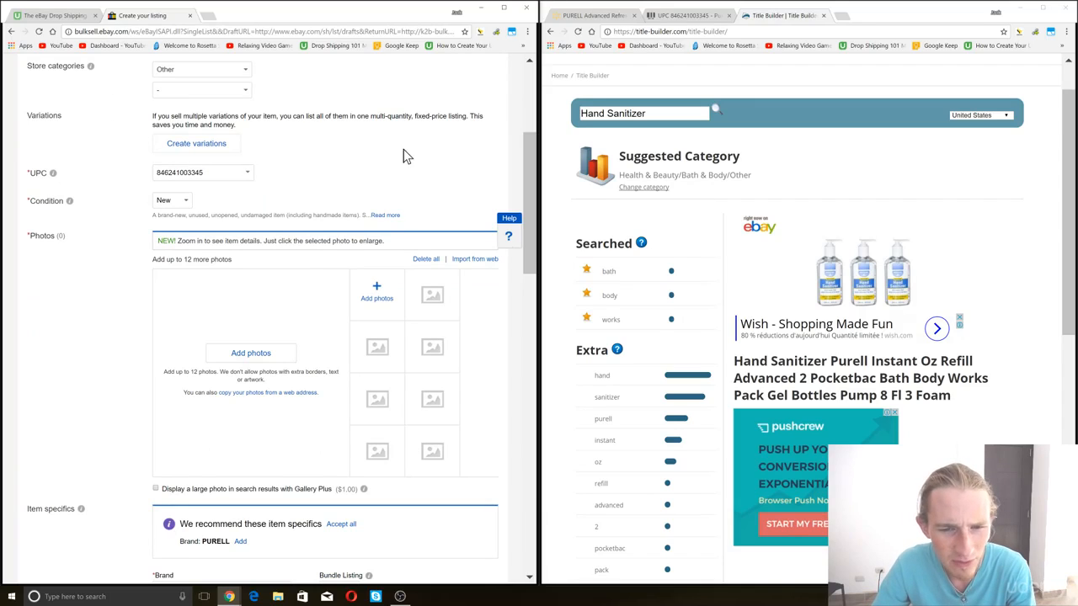
pyautogui.scroll(-2, 245, 167)
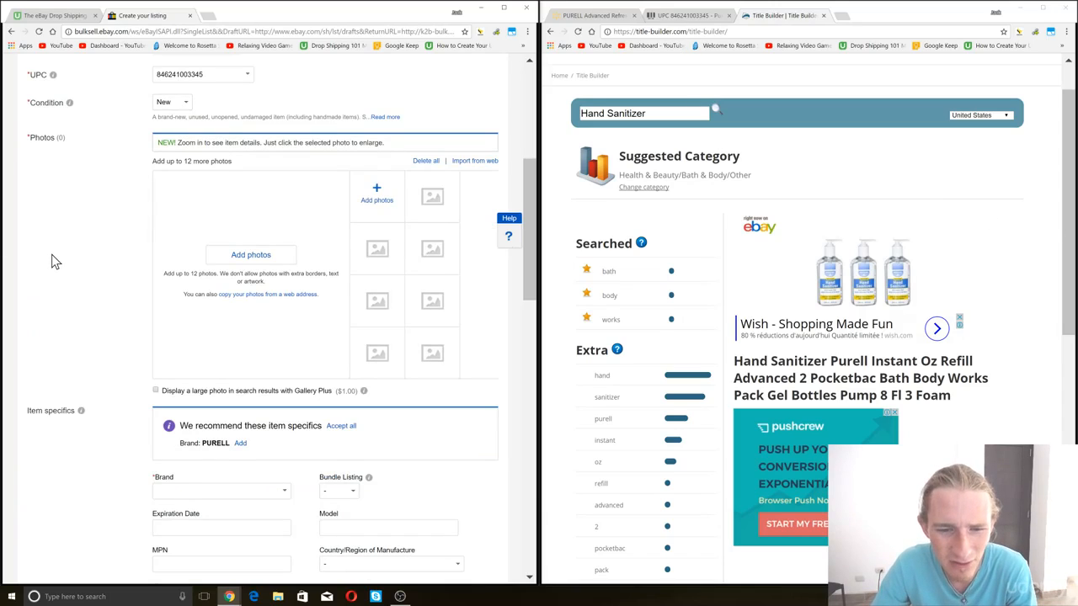
pyautogui.scroll(-1, 52, 255)
pyautogui.click(666, 18)
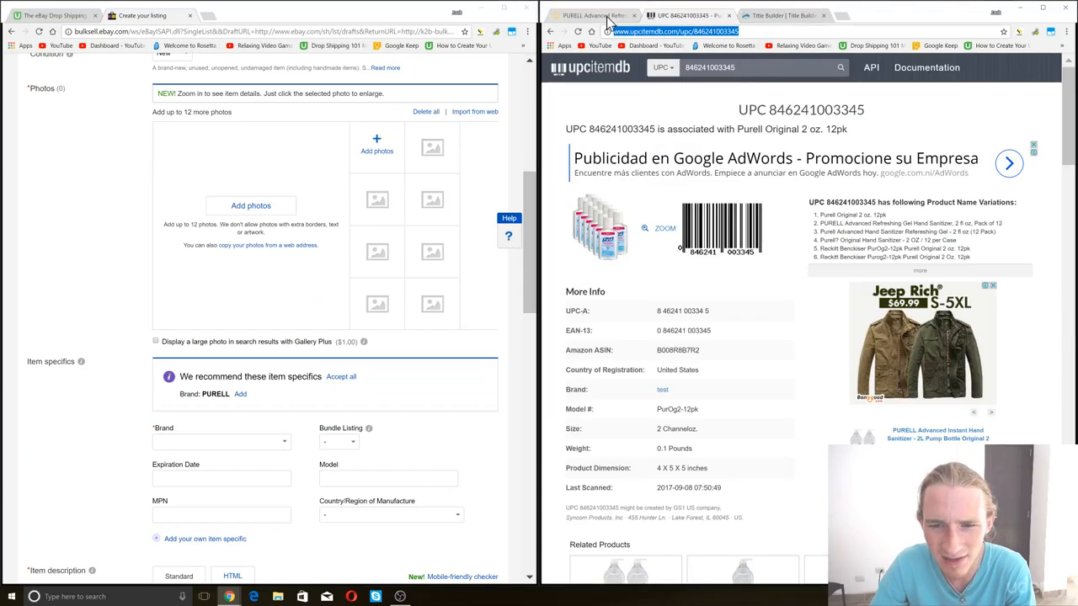
pyautogui.click(608, 17)
pyautogui.scroll(-2, 832, 215)
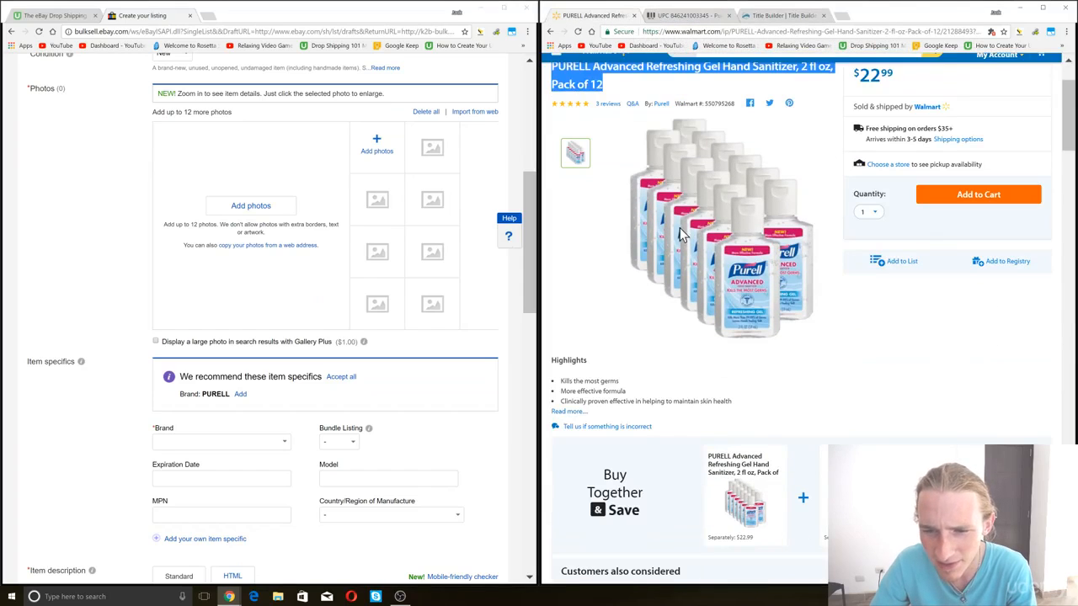
pyautogui.scroll(1, 604, 233)
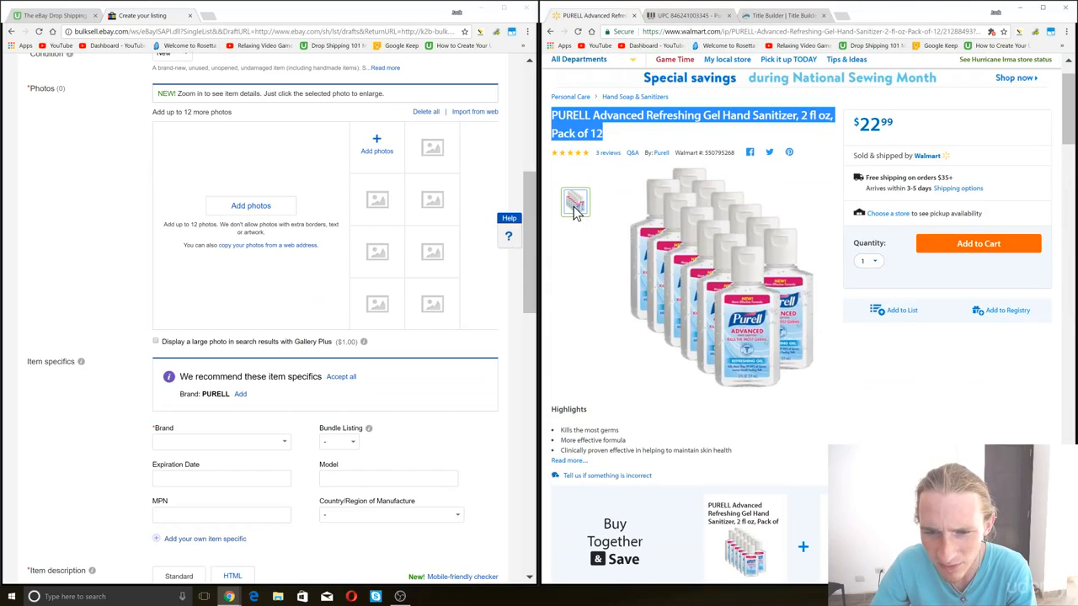
pyautogui.rightClick(713, 258)
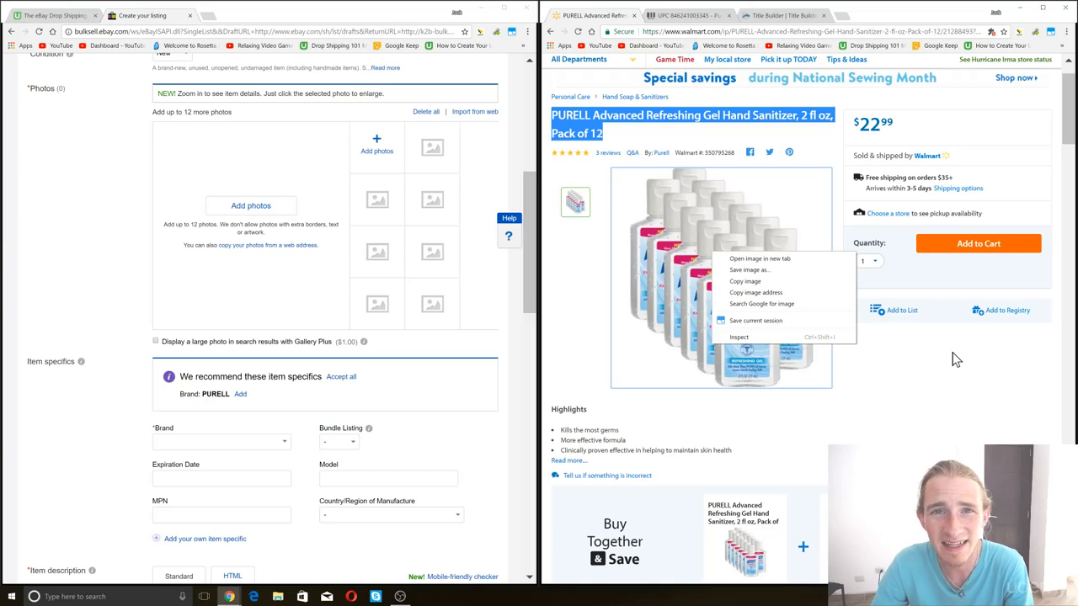
pyautogui.click(758, 272)
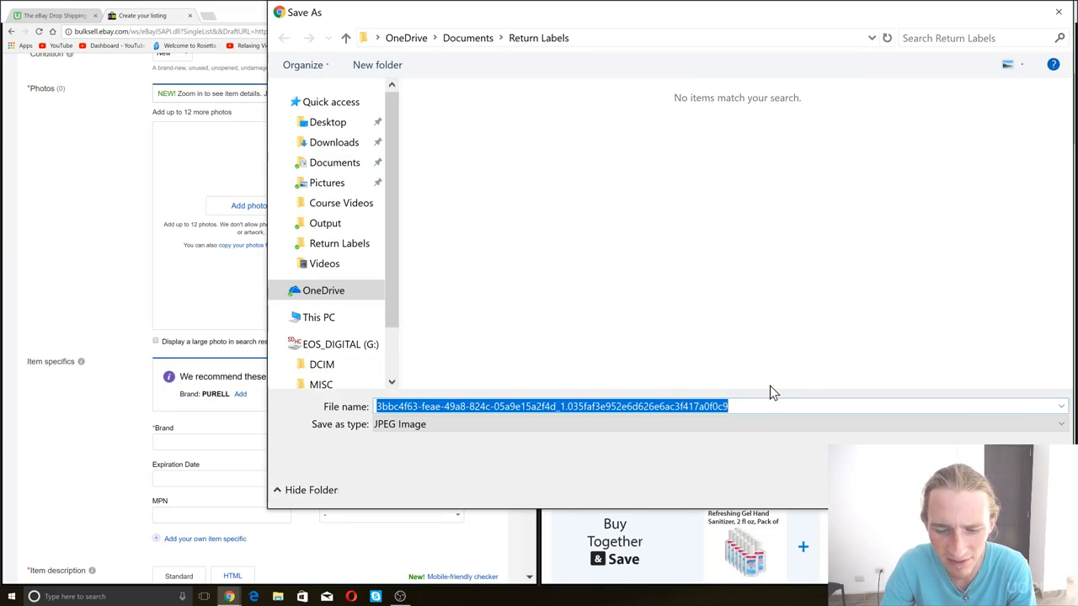
pyautogui.write('hand sanitzier')
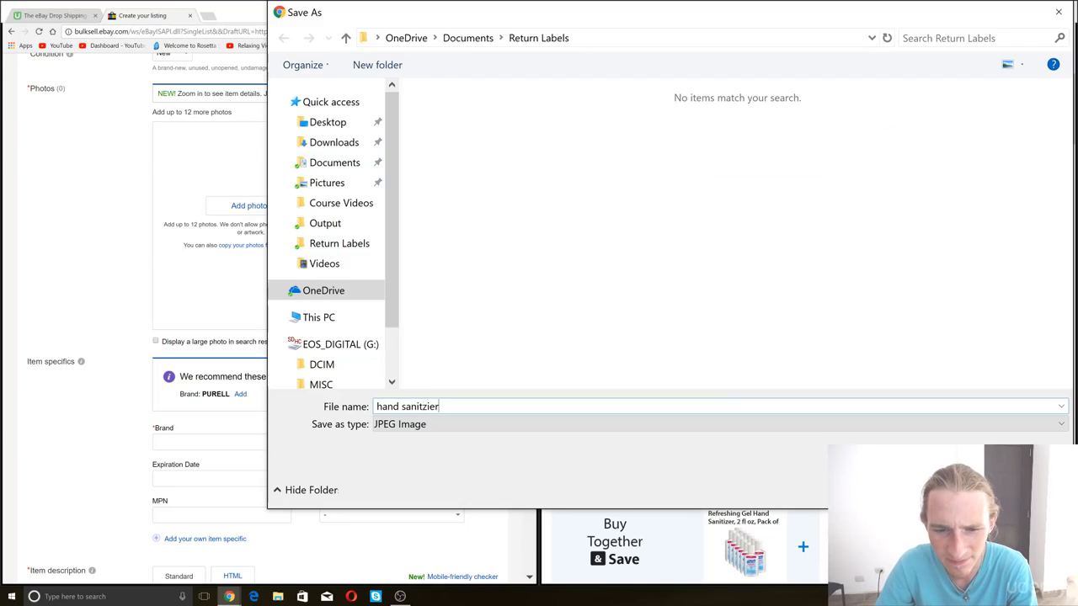
pyautogui.press('Return')
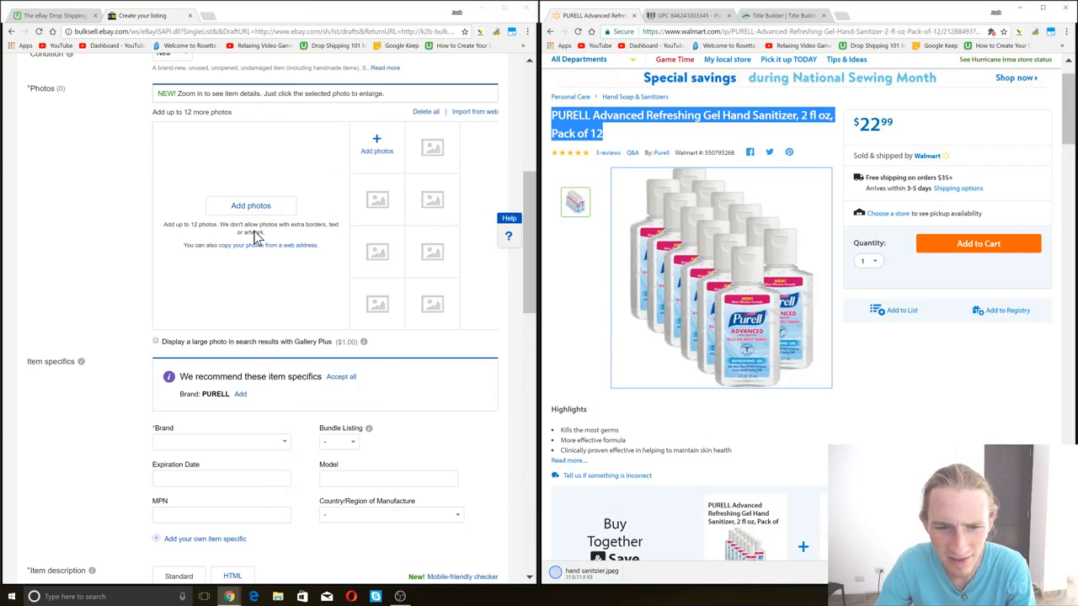
# Step: Start adding photos to the eBay listing and delete the ID card image from the Return Labels folder
pyautogui.click(251, 208)
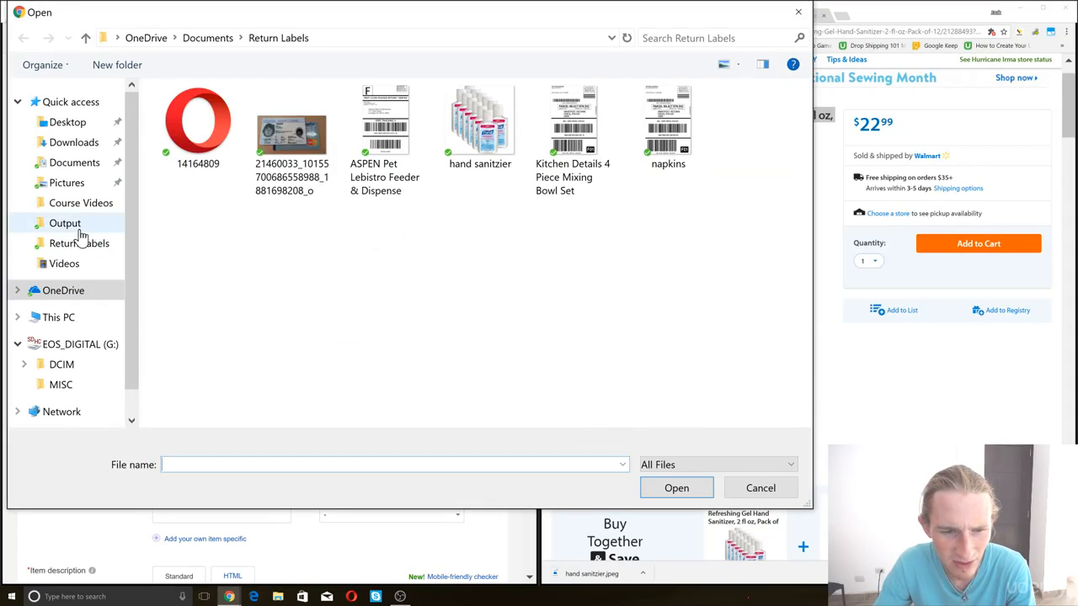
pyautogui.click(78, 227)
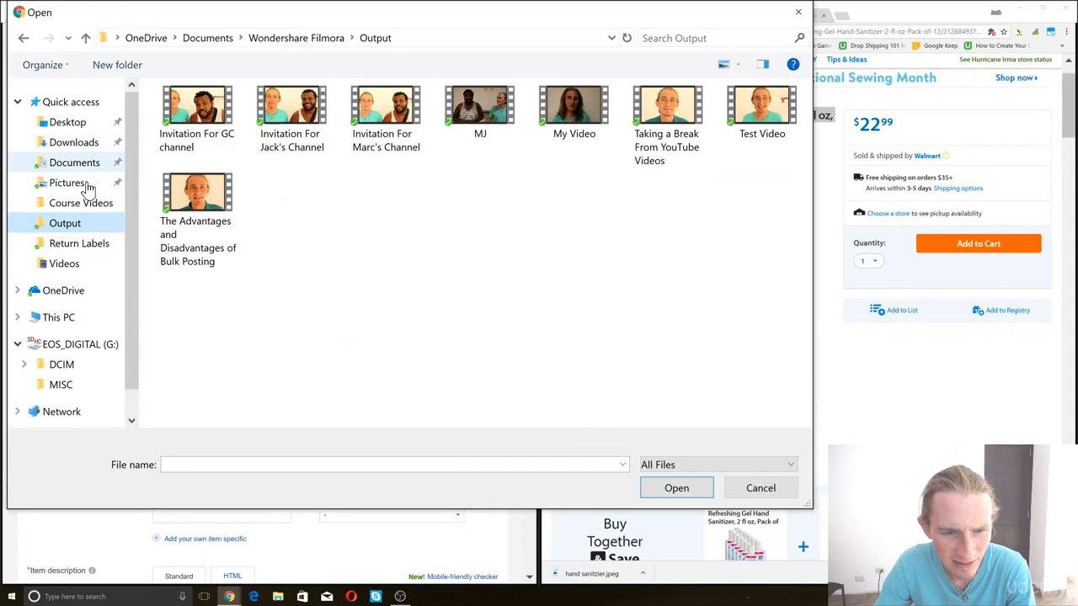
pyautogui.click(91, 246)
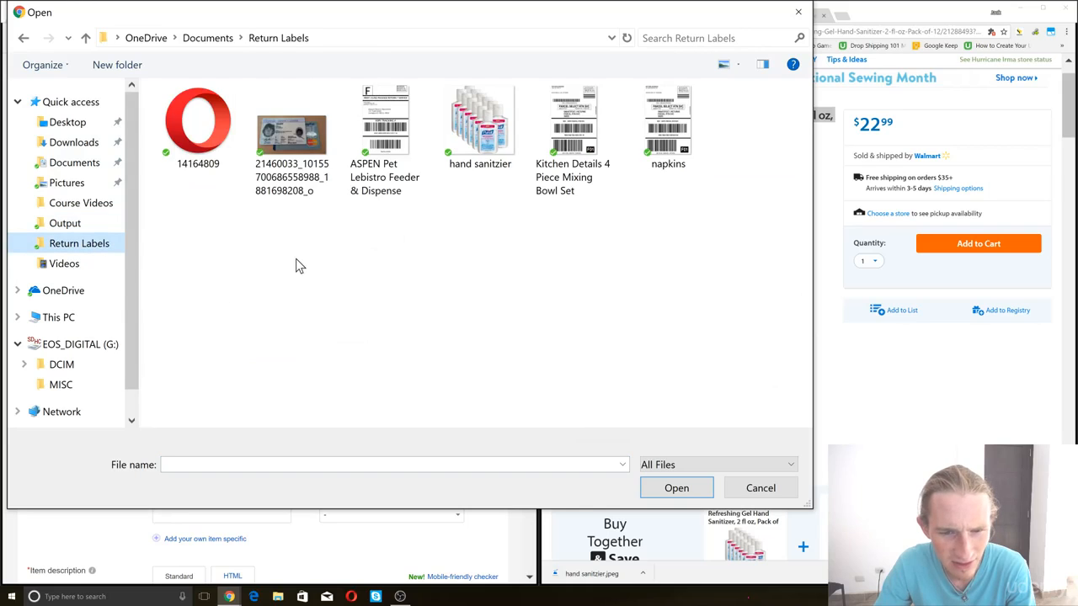
pyautogui.rightClick(308, 149)
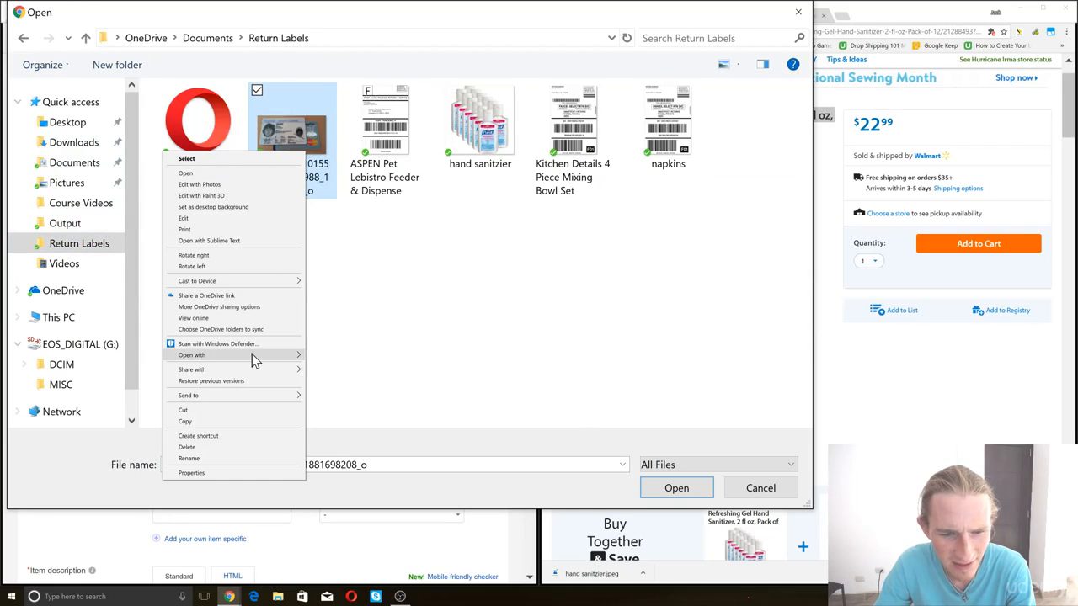
pyautogui.click(224, 447)
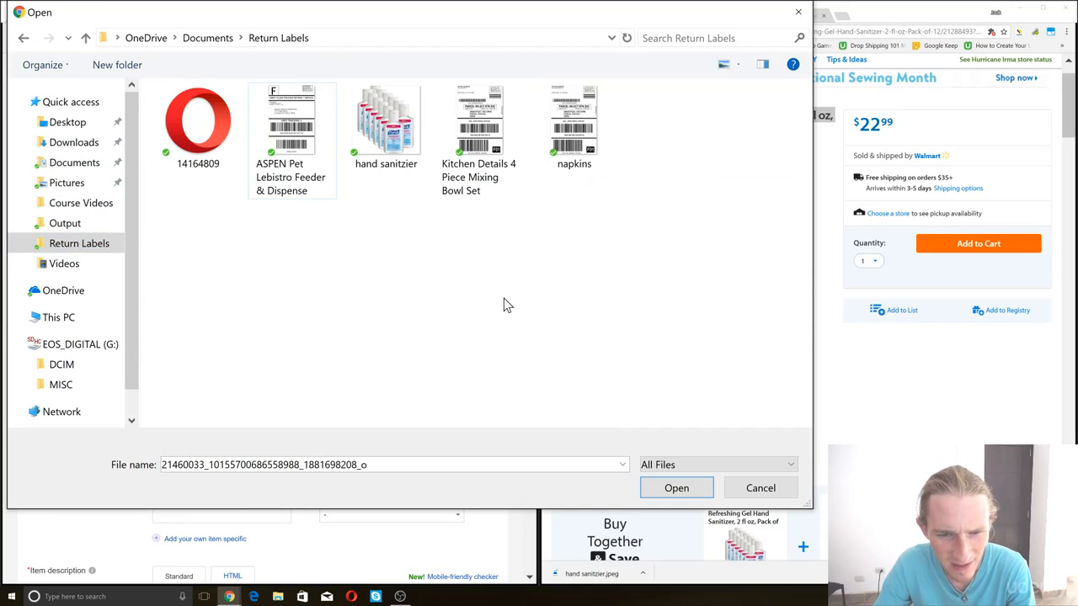
# Step: Upload the "hand sanitzier" image as the listing's main photo and check its warning
pyautogui.click(386, 127)
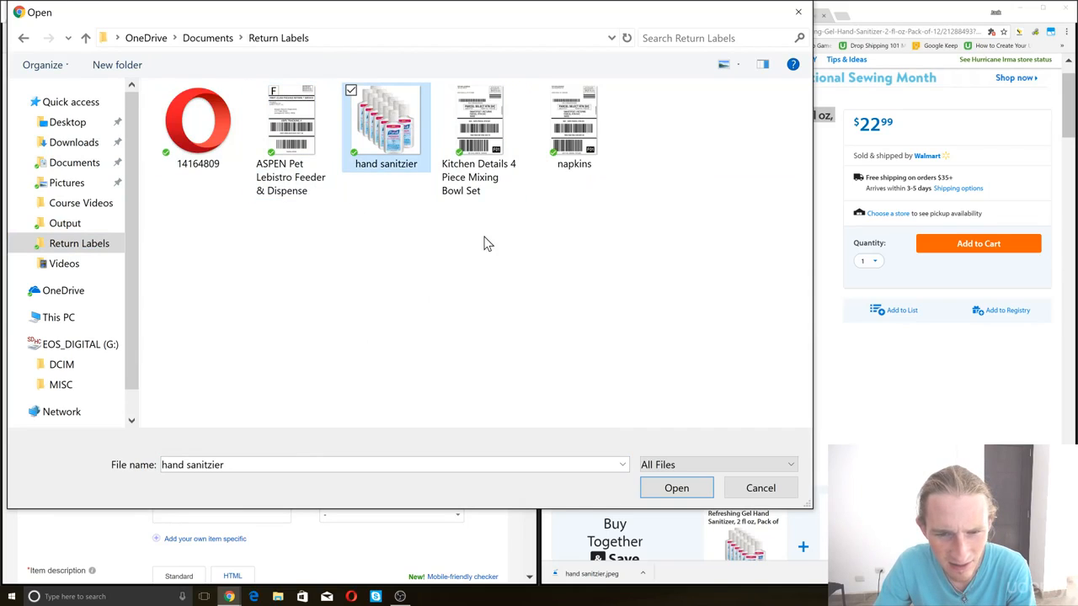
pyautogui.click(689, 494)
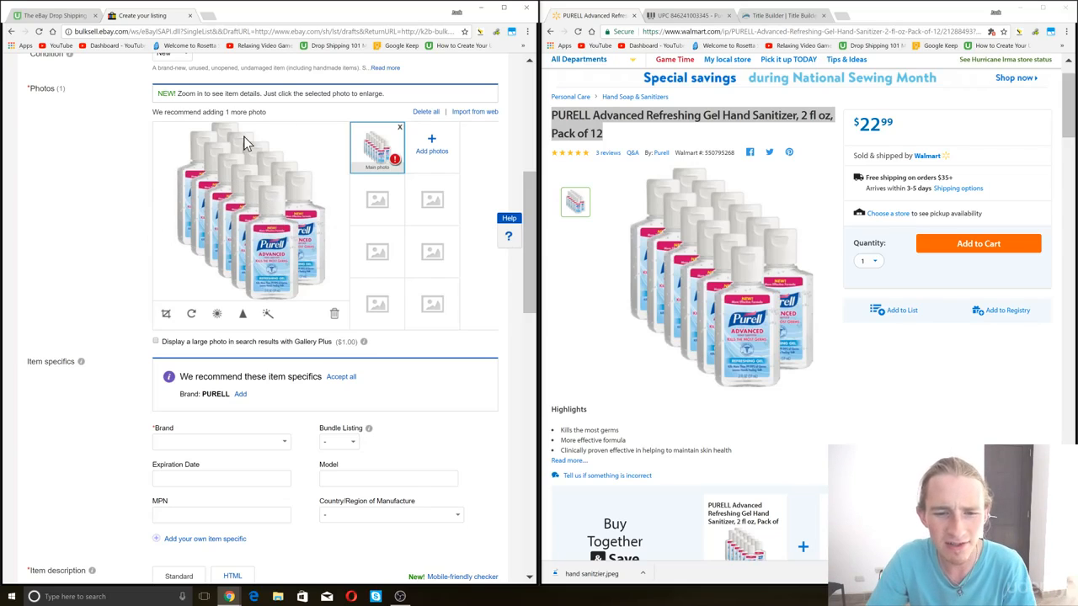
pyautogui.moveTo(395, 161)
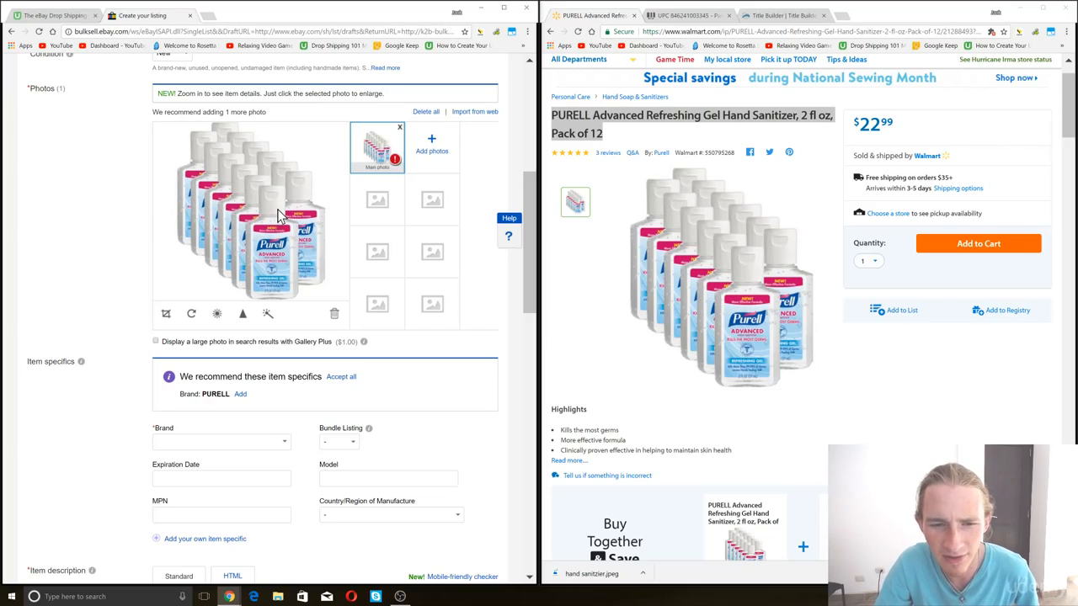
pyautogui.click(206, 18)
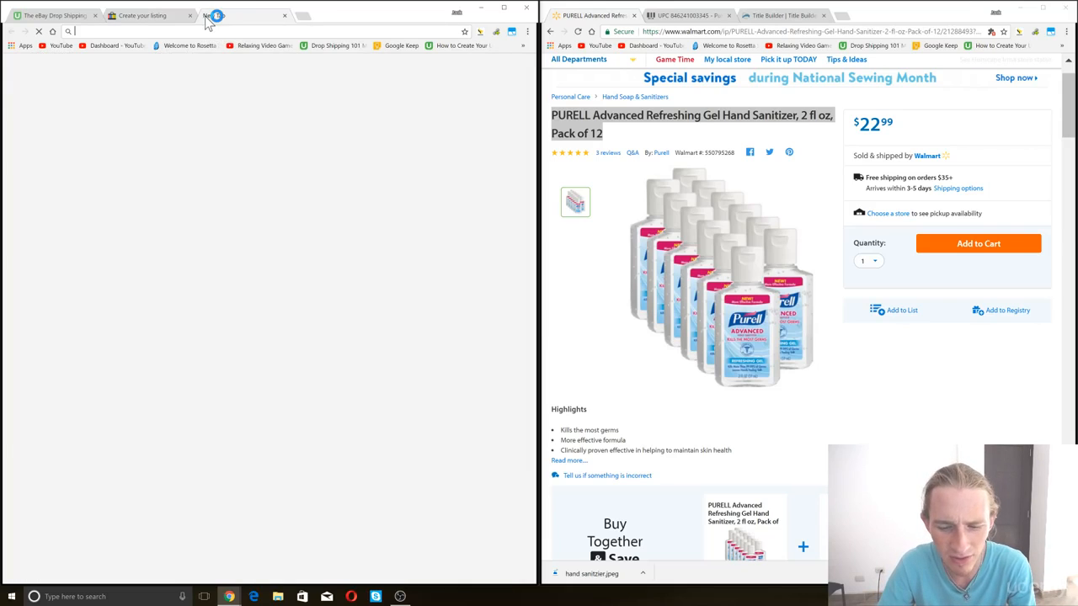
pyautogui.write('google.com')
pyautogui.press('Return')
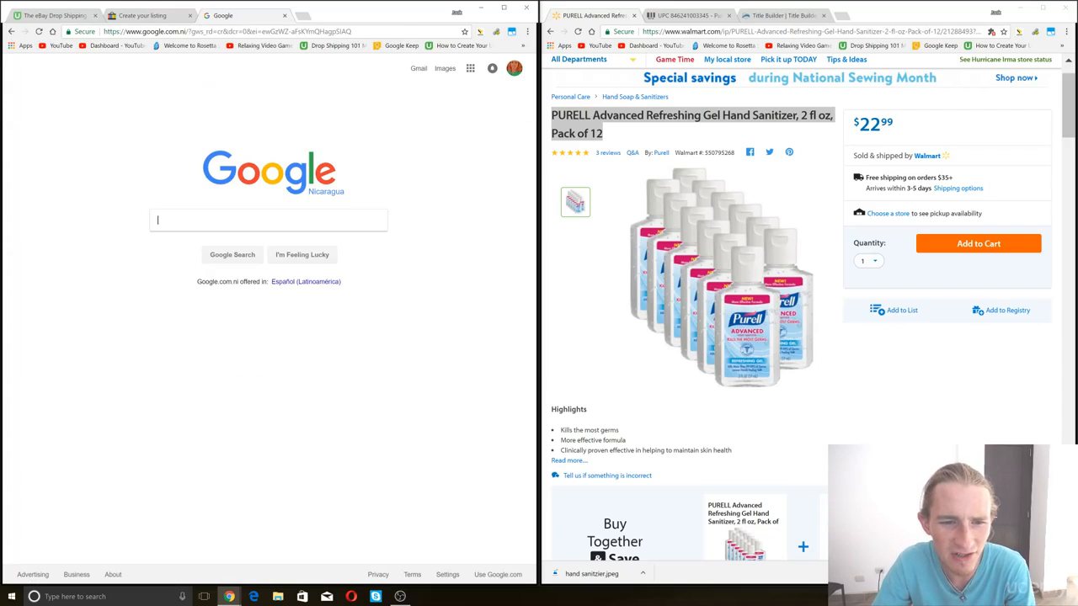
pyautogui.click(143, 15)
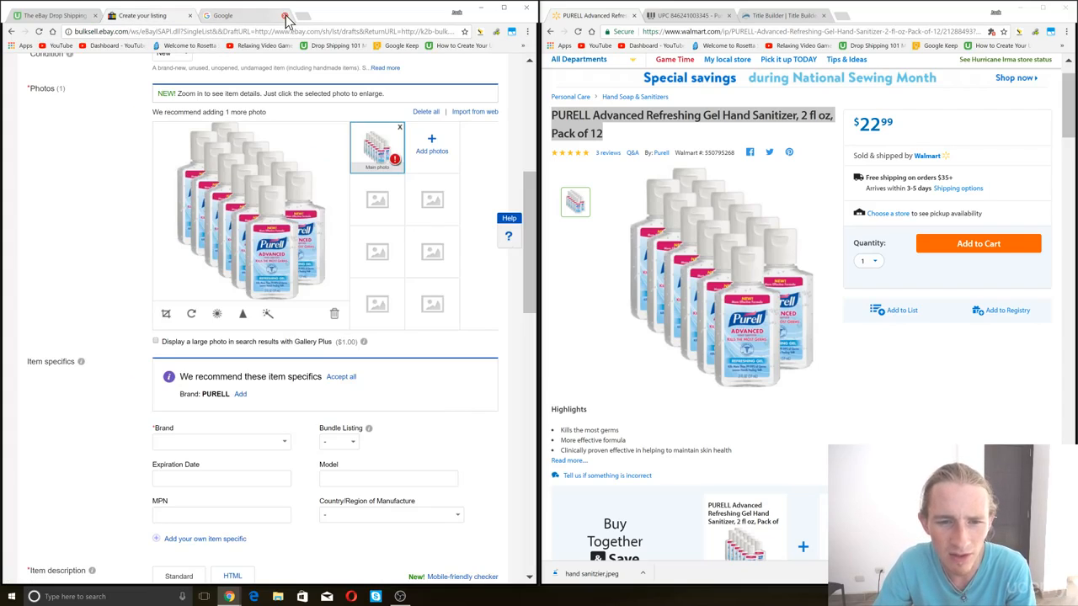
pyautogui.click(284, 16)
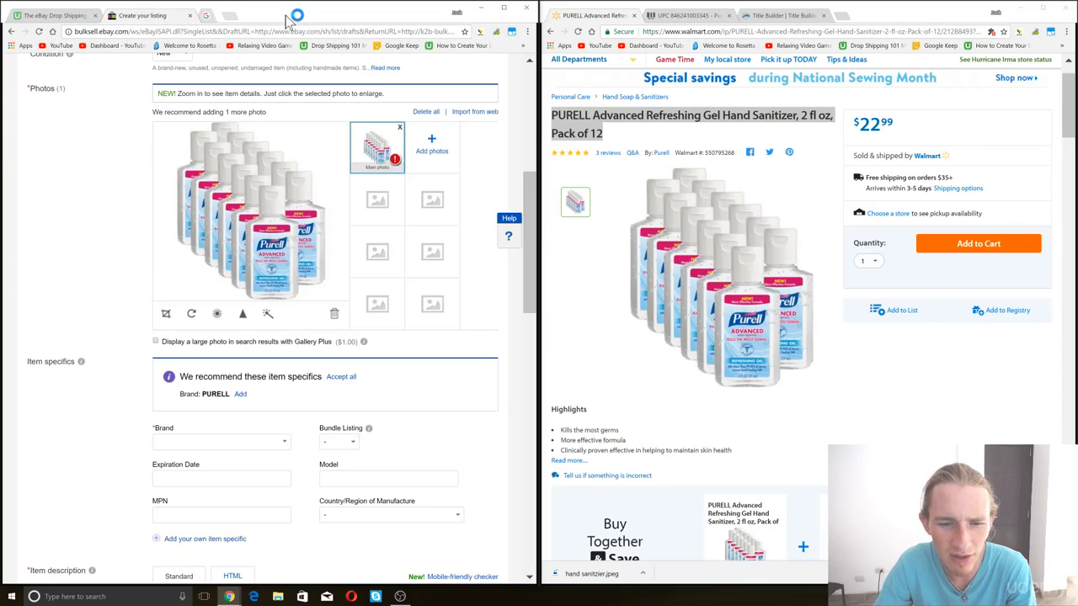
pyautogui.click(716, 269)
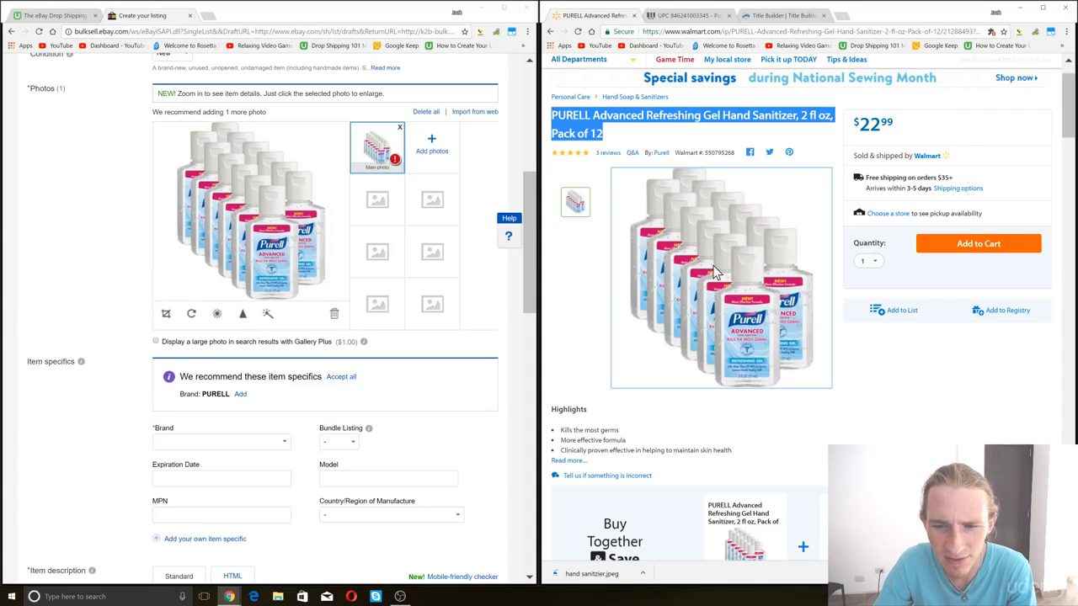
pyautogui.rightClick(666, 229)
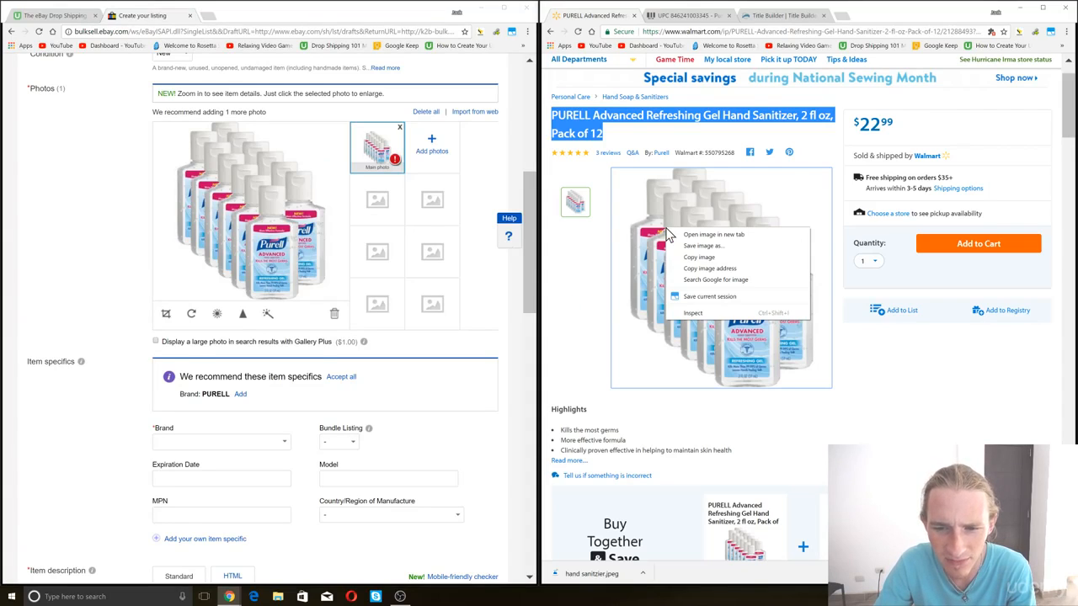
pyautogui.click(638, 196)
pyautogui.rightClick(663, 221)
pyautogui.click(638, 260)
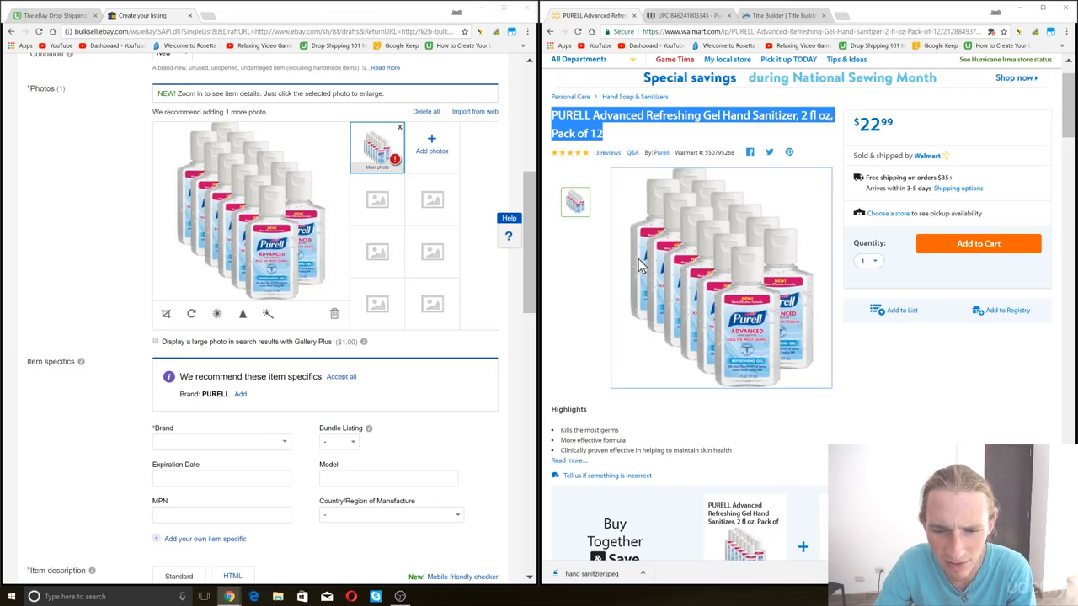
# Step: Switch to File Explorer and open the "hand sanitzier" image from the Return Labels folder in Paint for editing
pyautogui.click(276, 599)
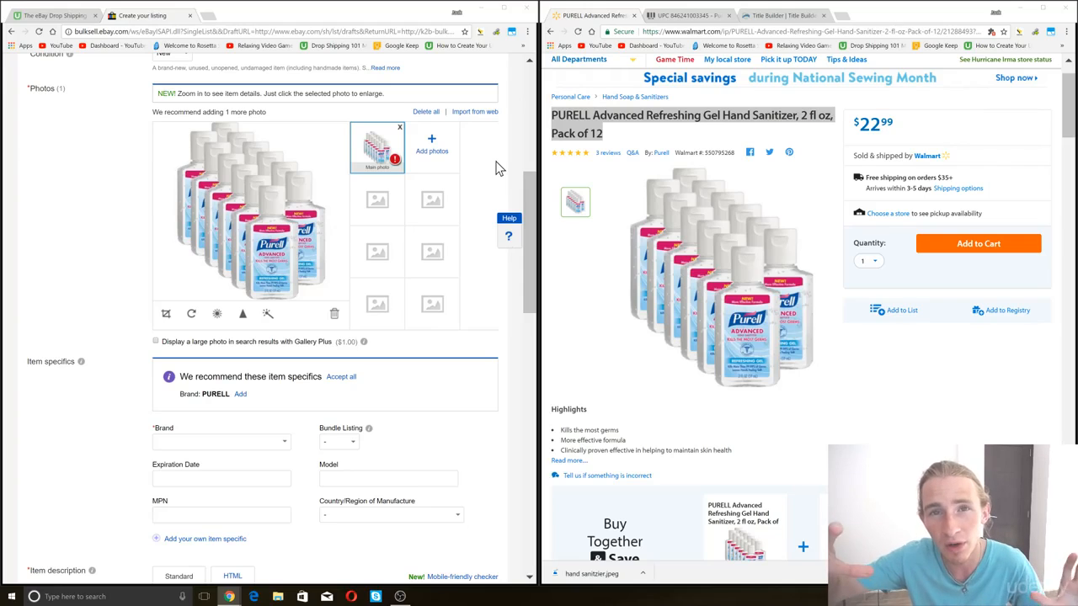
pyautogui.press('super+e')
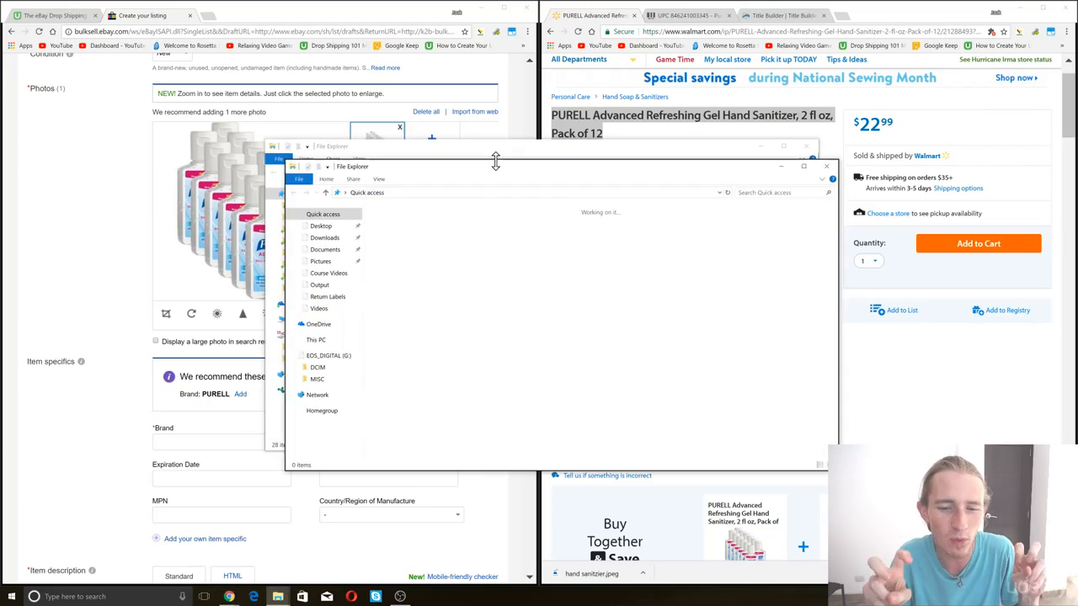
pyautogui.click(827, 166)
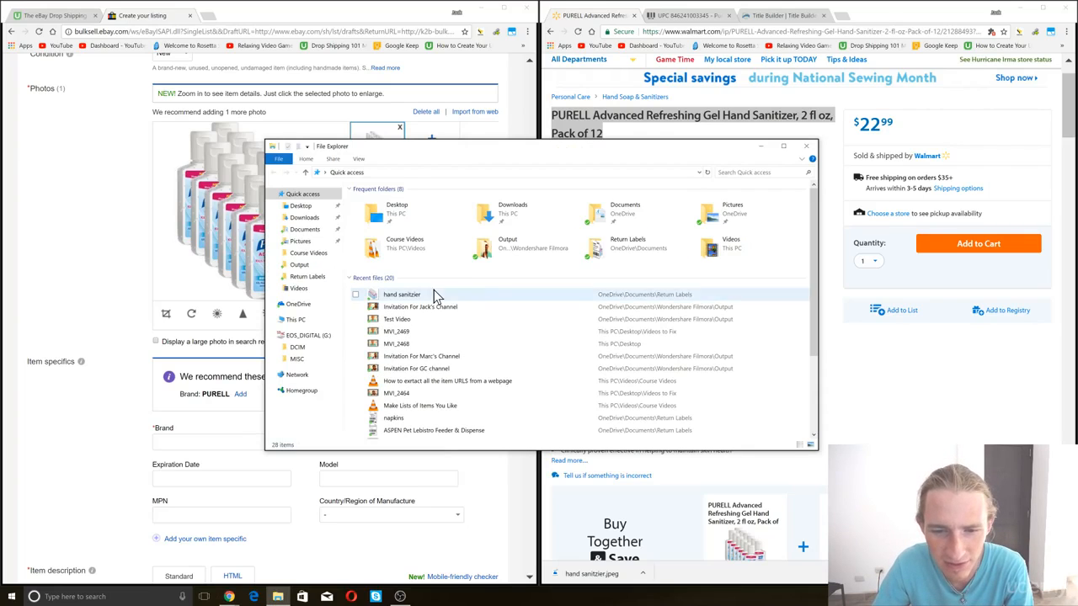
pyautogui.doubleClick(594, 257)
pyautogui.click(506, 212)
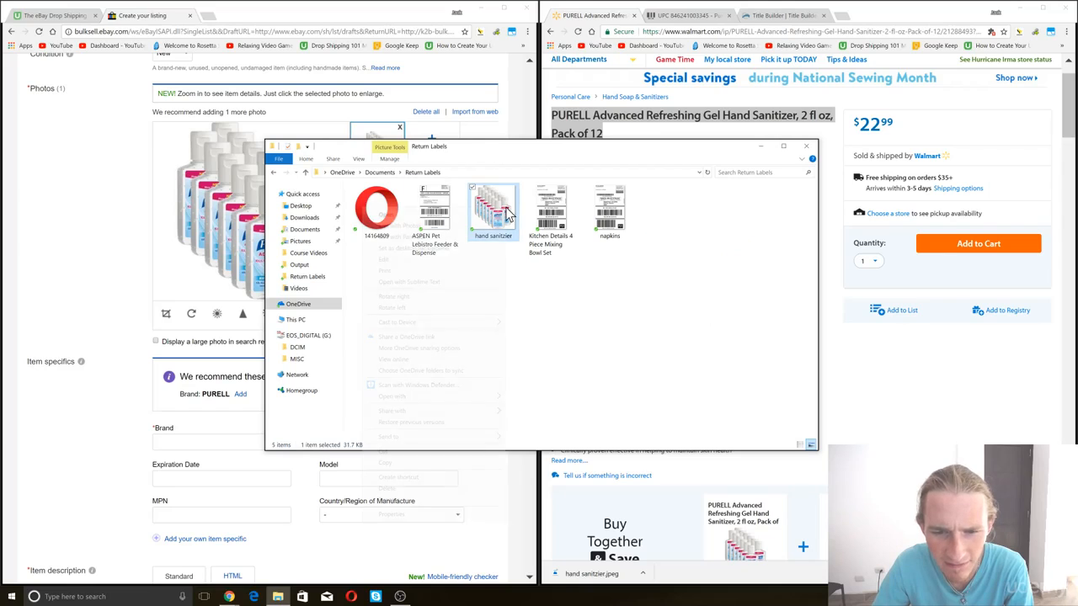
pyautogui.rightClick(506, 209)
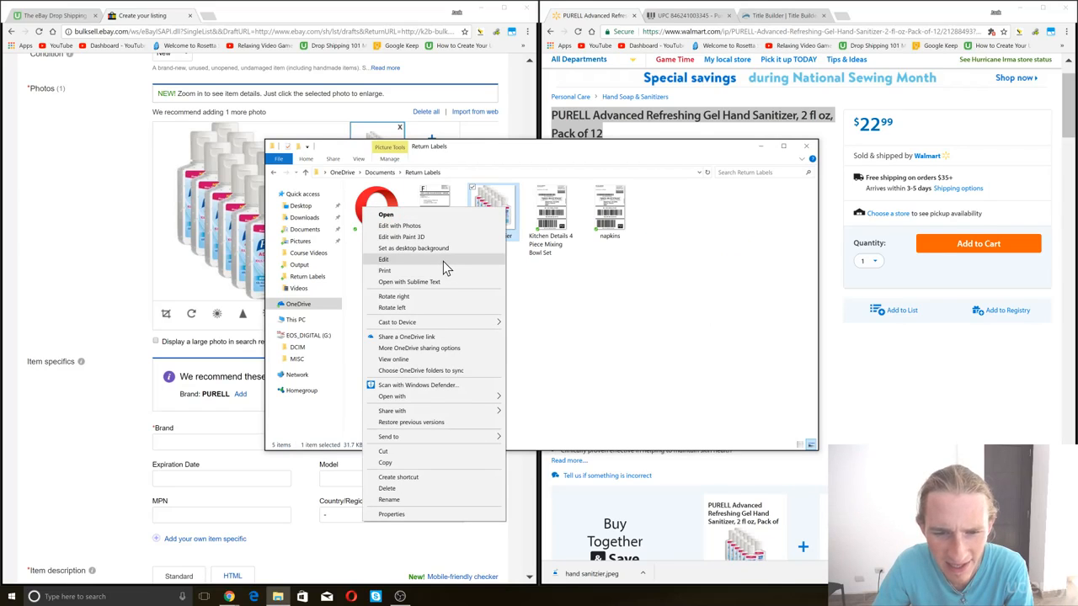
pyautogui.click(443, 261)
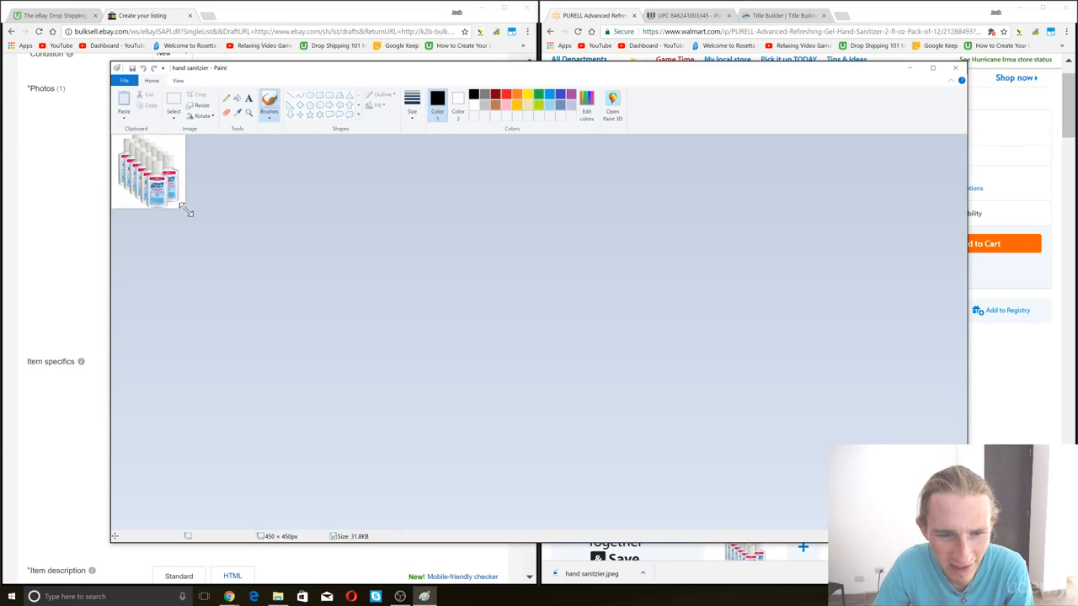
# Step: Extend the canvas to about 864 × 843 px and scale the product picture up to about 747 × 715 px
pyautogui.moveTo(187, 211); pyautogui.dragTo(254, 273)
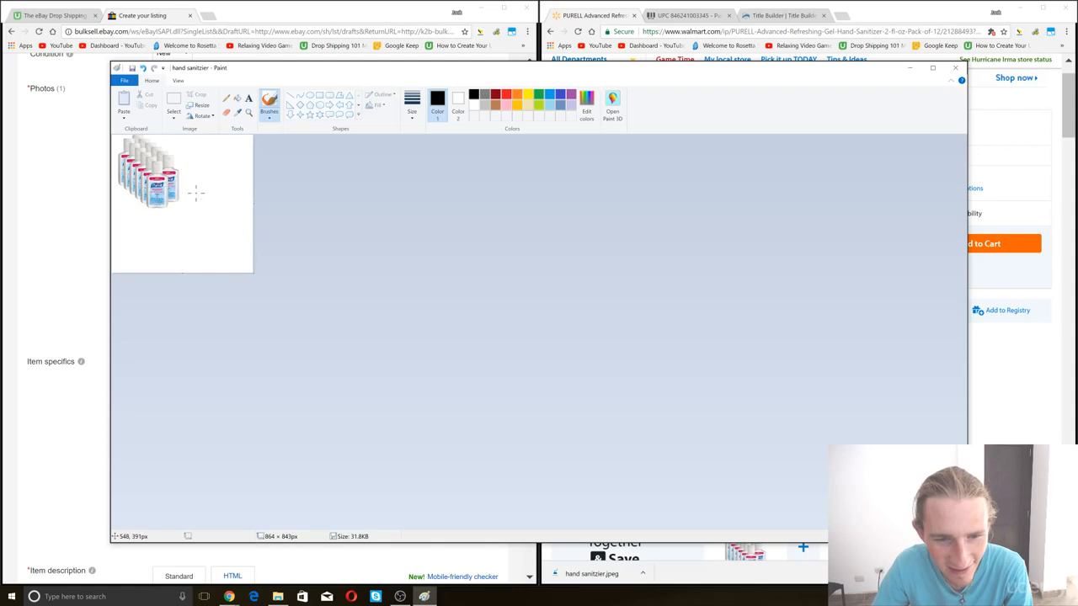
pyautogui.click(174, 97)
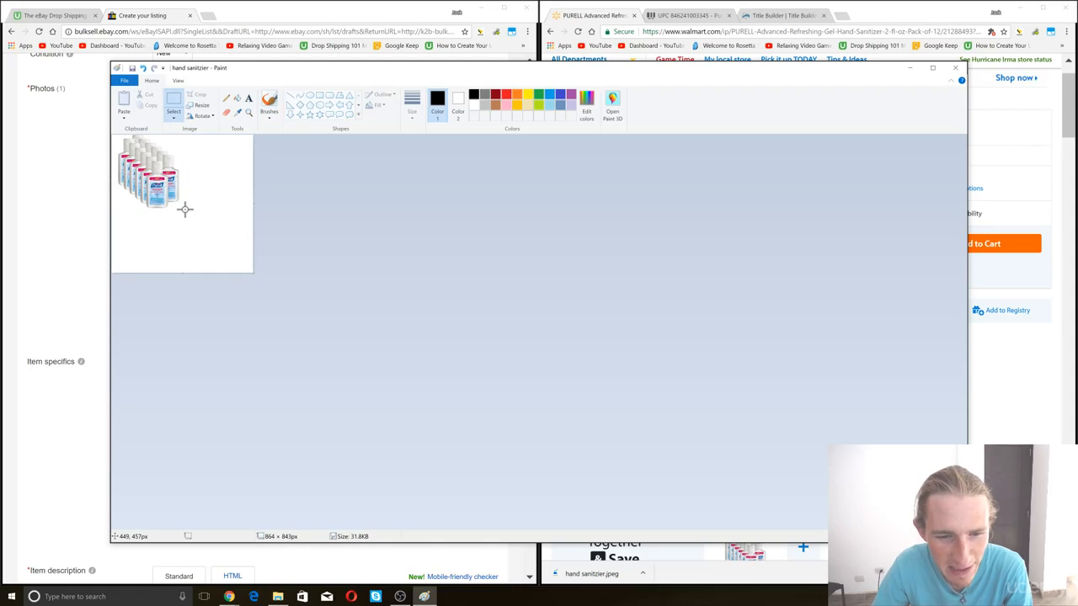
pyautogui.moveTo(186, 210); pyautogui.dragTo(84, 121)
pyautogui.moveTo(141, 168)
pyautogui.mouseDown()
pyautogui.moveTo(172, 194)
pyautogui.moveTo(159, 200)
pyautogui.moveTo(243, 266)
pyautogui.mouseUp()
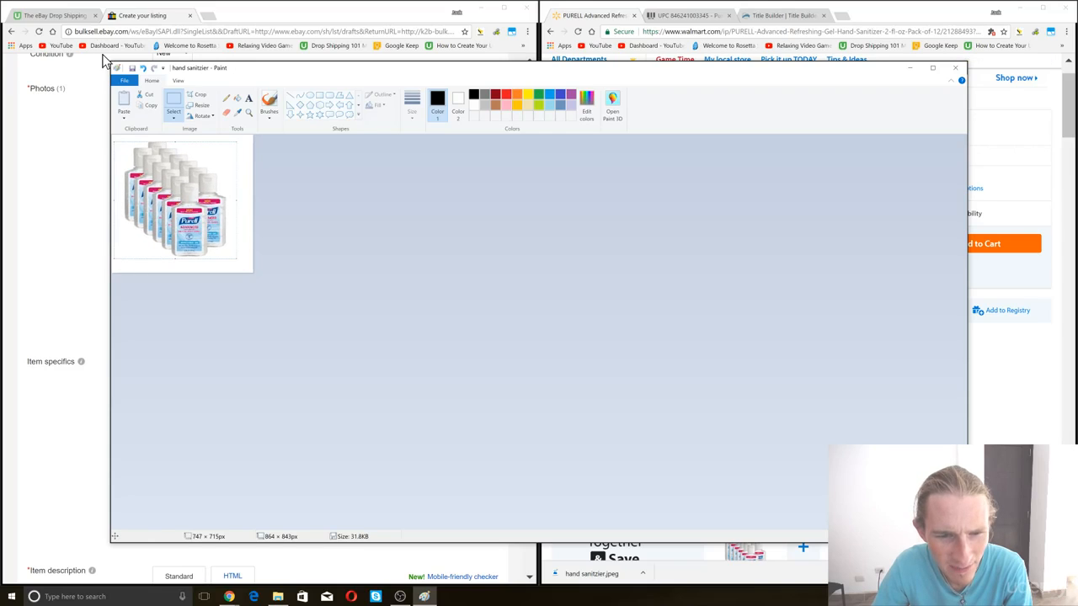
# Step: Save the enlarged image under its existing name and close the Paint and Return Labels windows
pyautogui.click(133, 68)
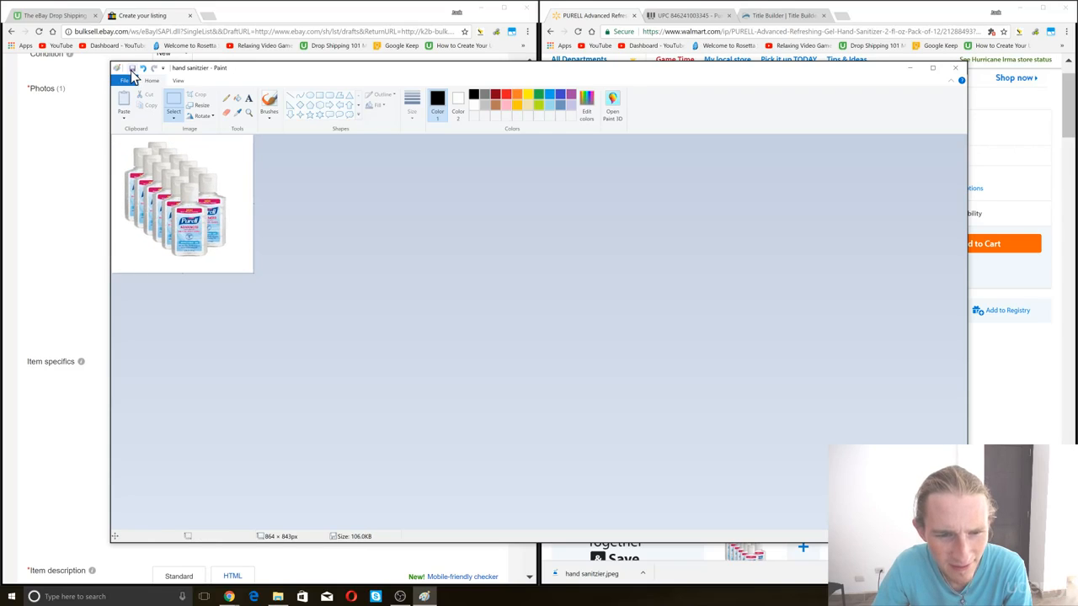
pyautogui.click(955, 68)
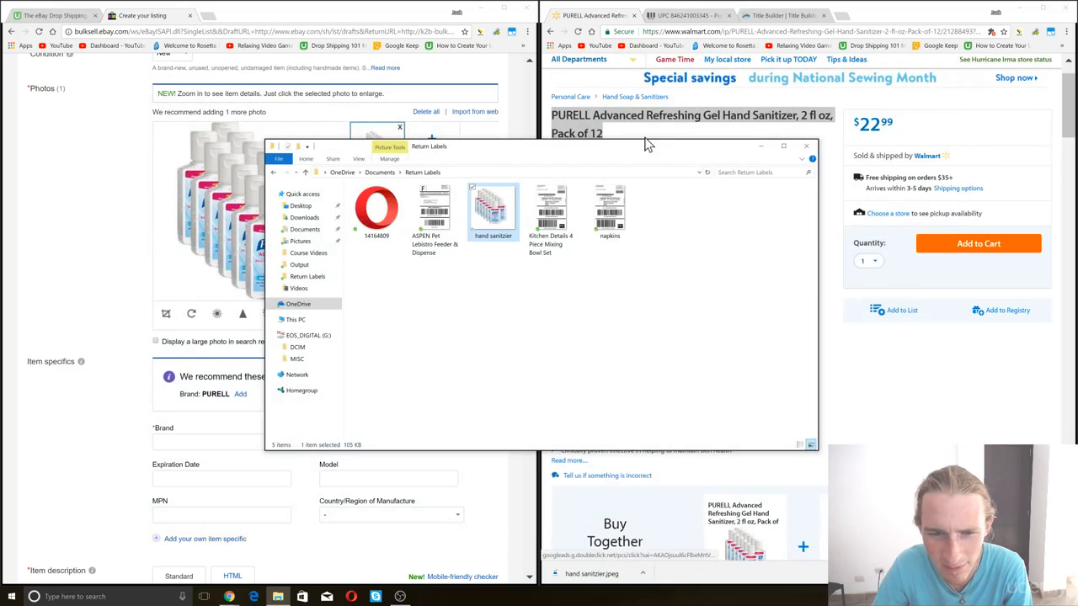
pyautogui.click(806, 147)
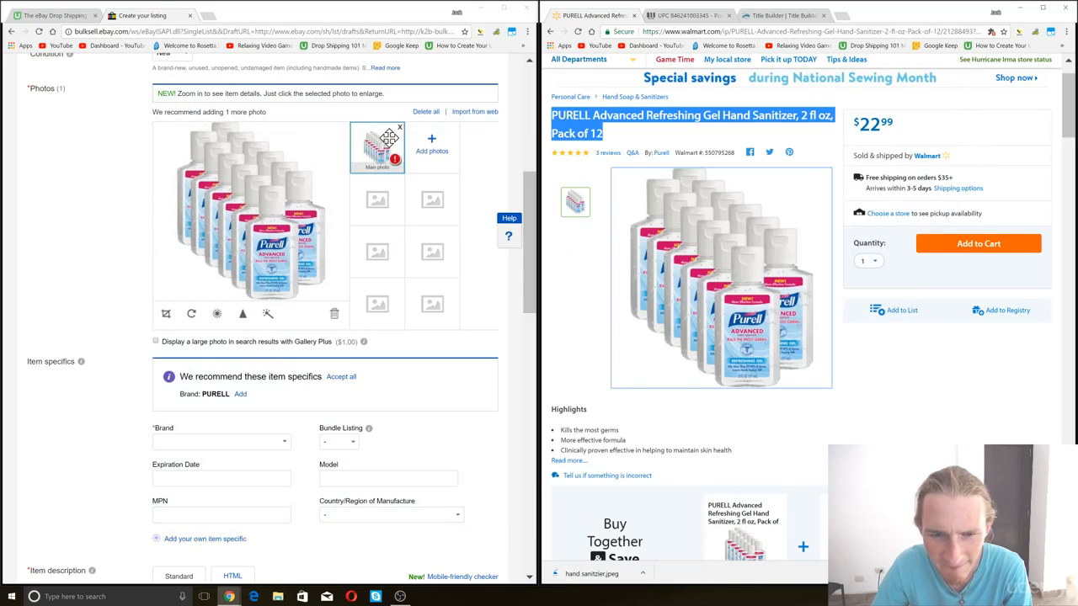
# Step: Replace the eBay listing's main photo with the enlarged "hand sanitzier" image from the Return Labels folder
pyautogui.click(400, 128)
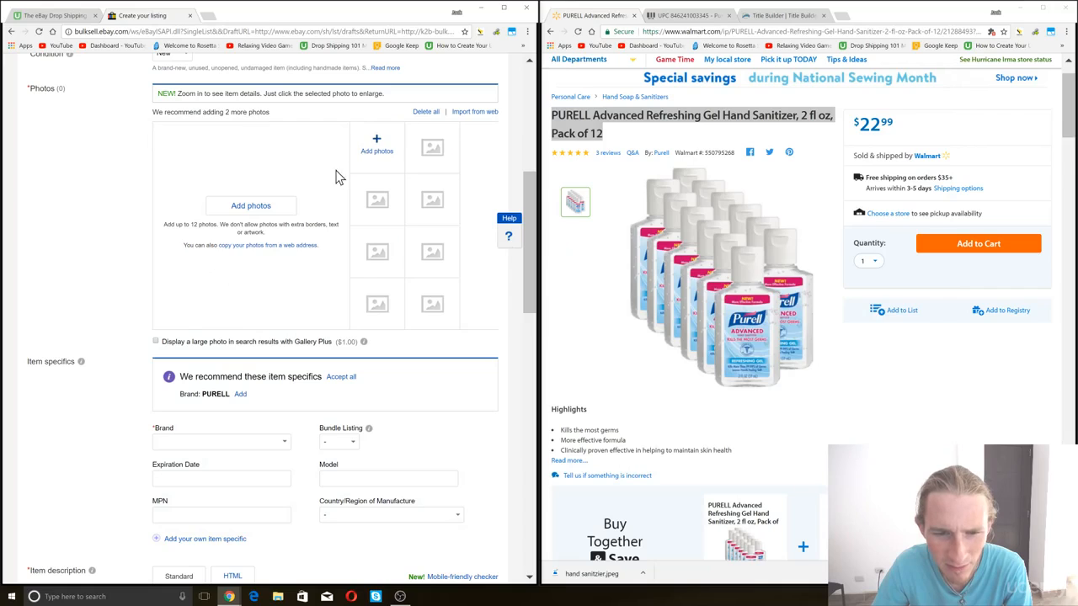
pyautogui.click(253, 207)
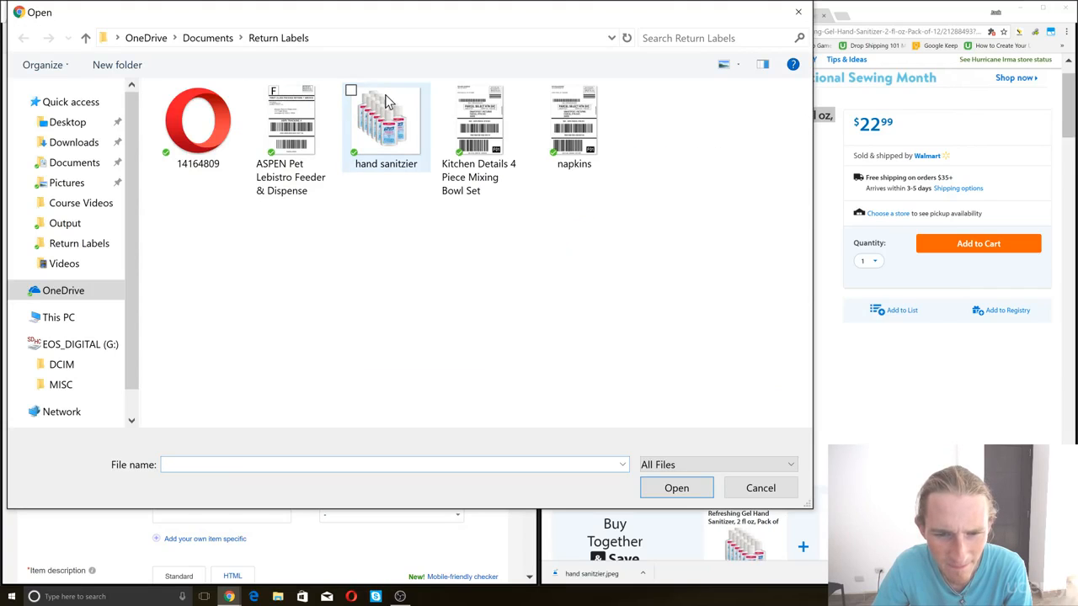
pyautogui.click(387, 103)
pyautogui.click(676, 490)
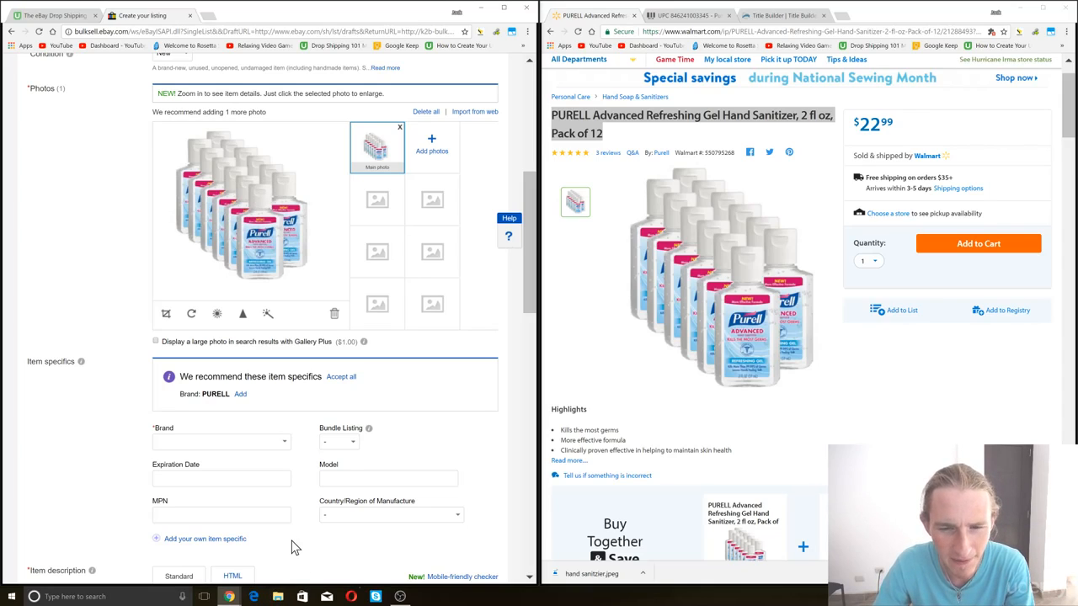
# Step: Reopen the enlarged "hand sanitzier" image from the Return Labels folder in Paint
pyautogui.click(278, 596)
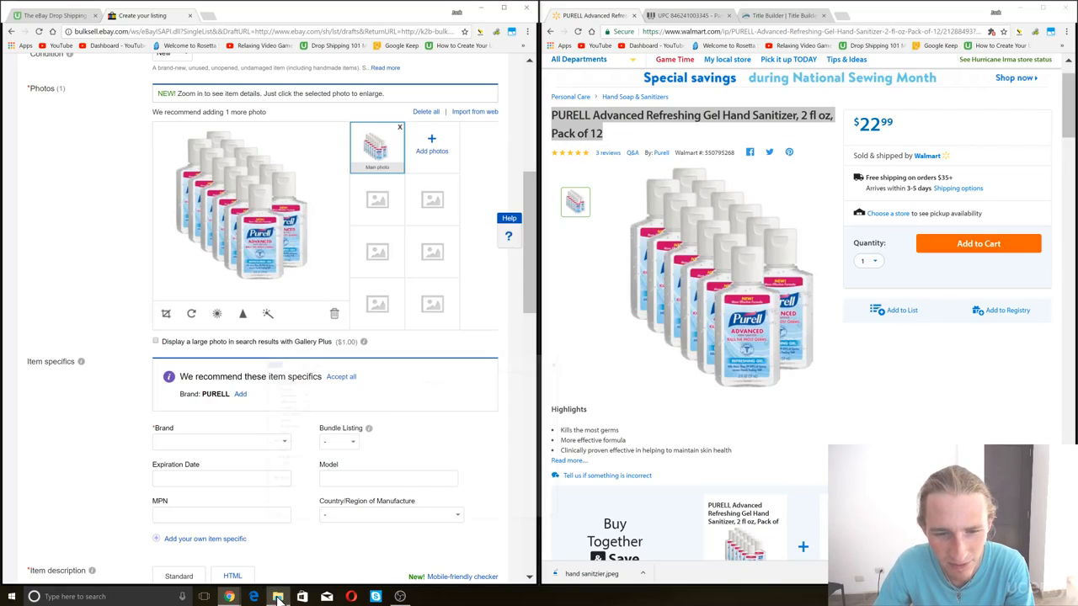
pyautogui.click(280, 598)
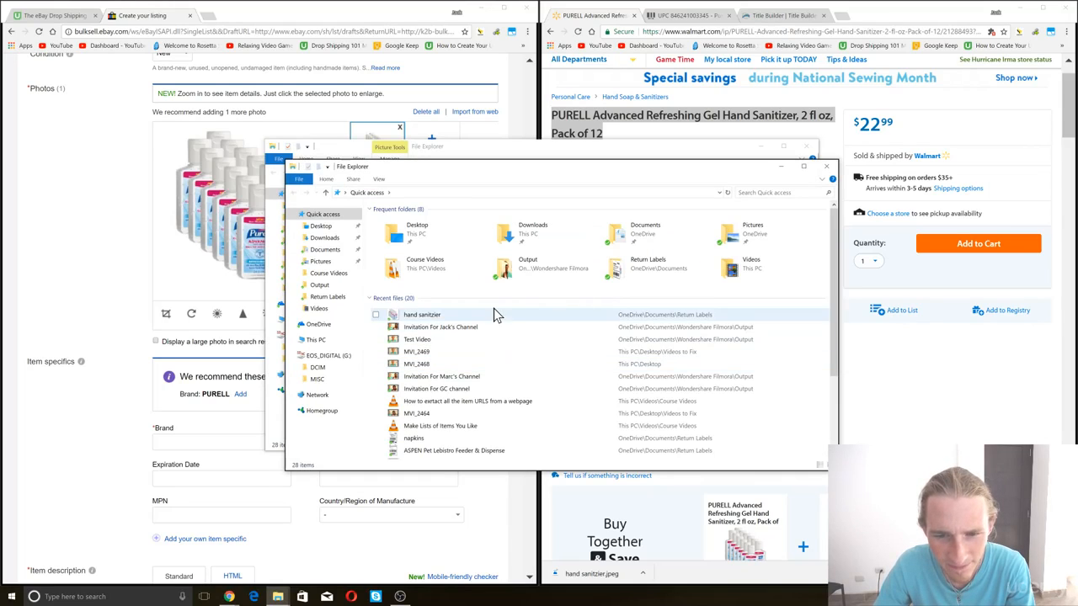
pyautogui.click(826, 167)
pyautogui.click(594, 253)
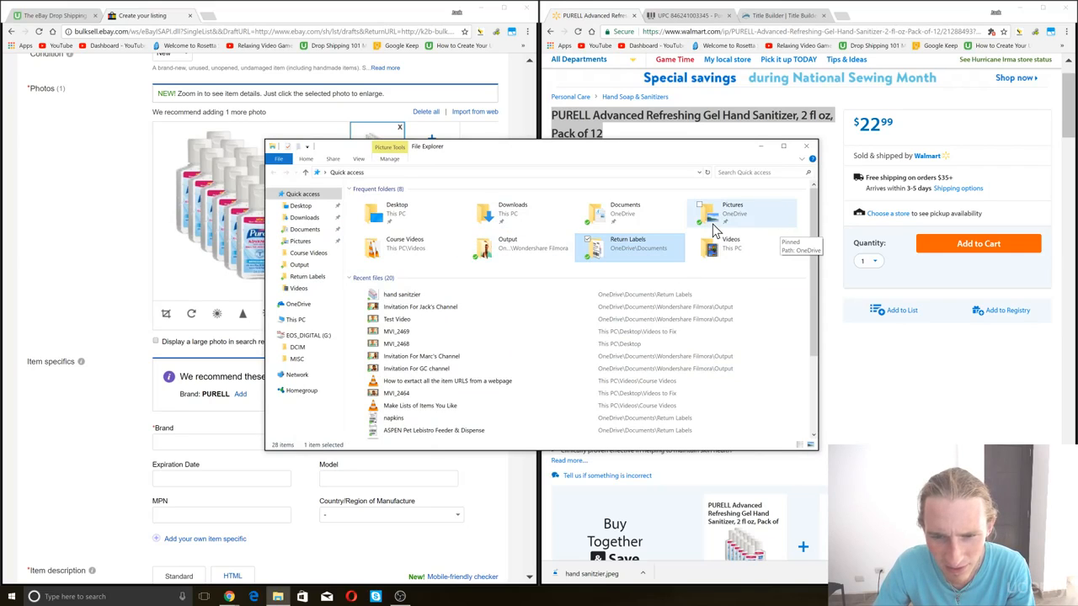
pyautogui.doubleClick(628, 243)
pyautogui.click(494, 217)
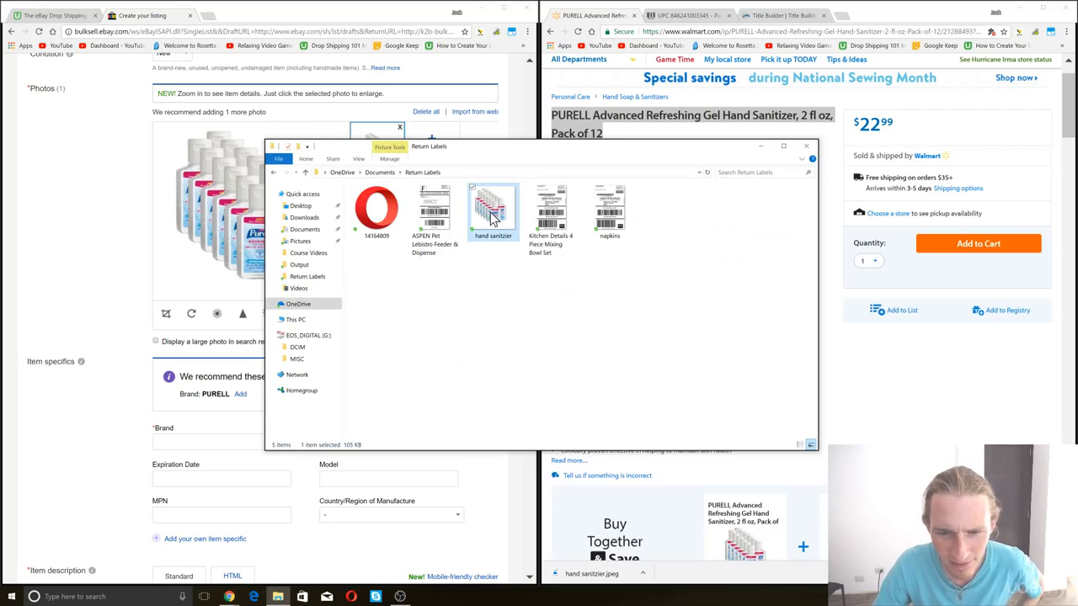
pyautogui.rightClick(494, 216)
pyautogui.click(451, 266)
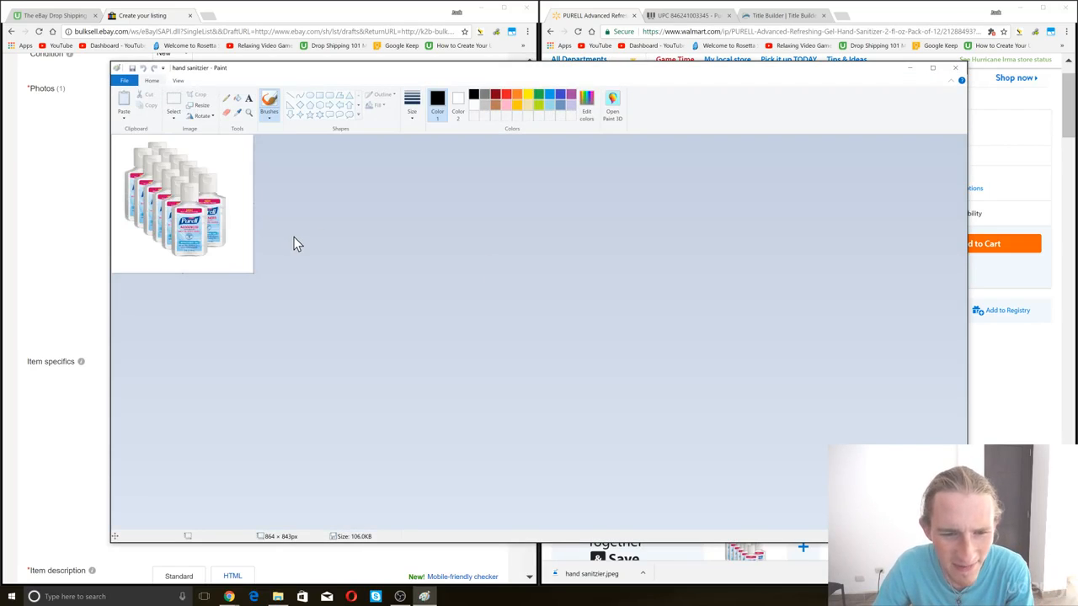
# Step: Select about 794 × 783 px around the product picture, flip it horizontally, and save the image under its existing name
pyautogui.click(173, 101)
pyautogui.moveTo(241, 262); pyautogui.dragTo(79, 126)
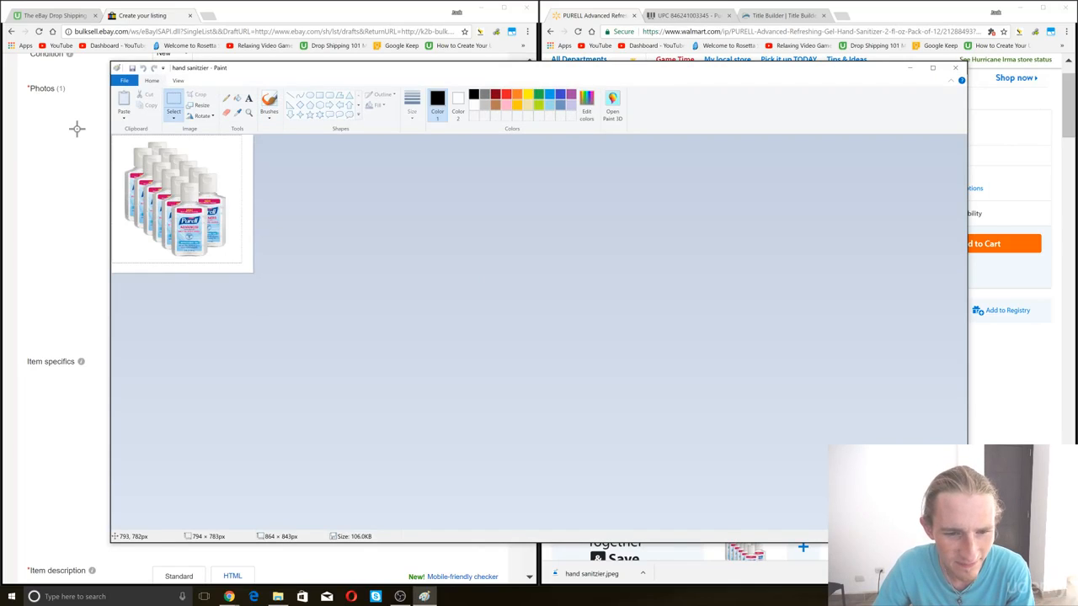
pyautogui.click(211, 120)
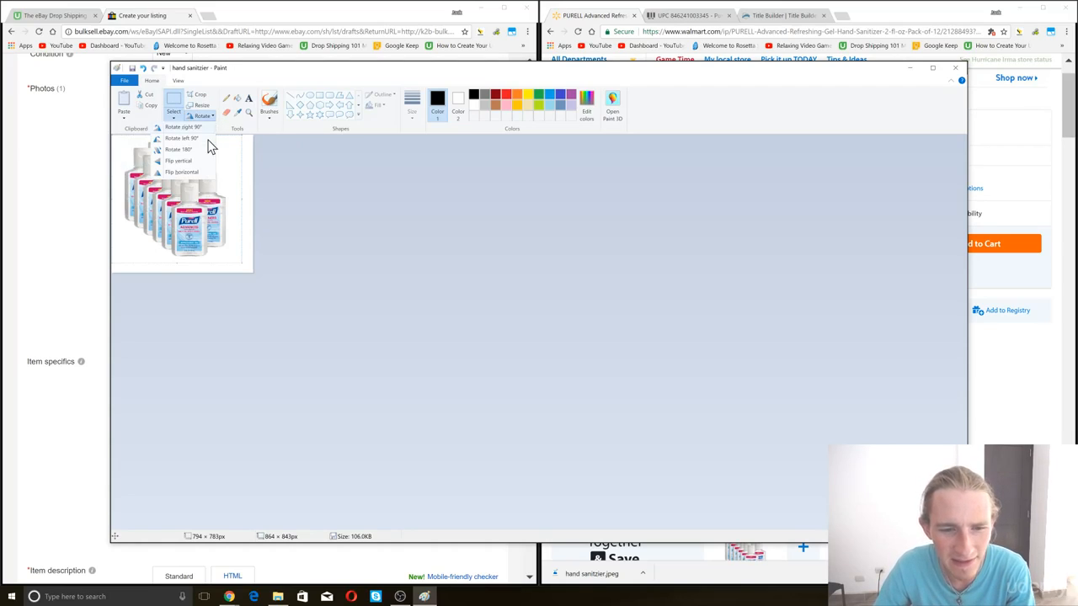
pyautogui.click(181, 174)
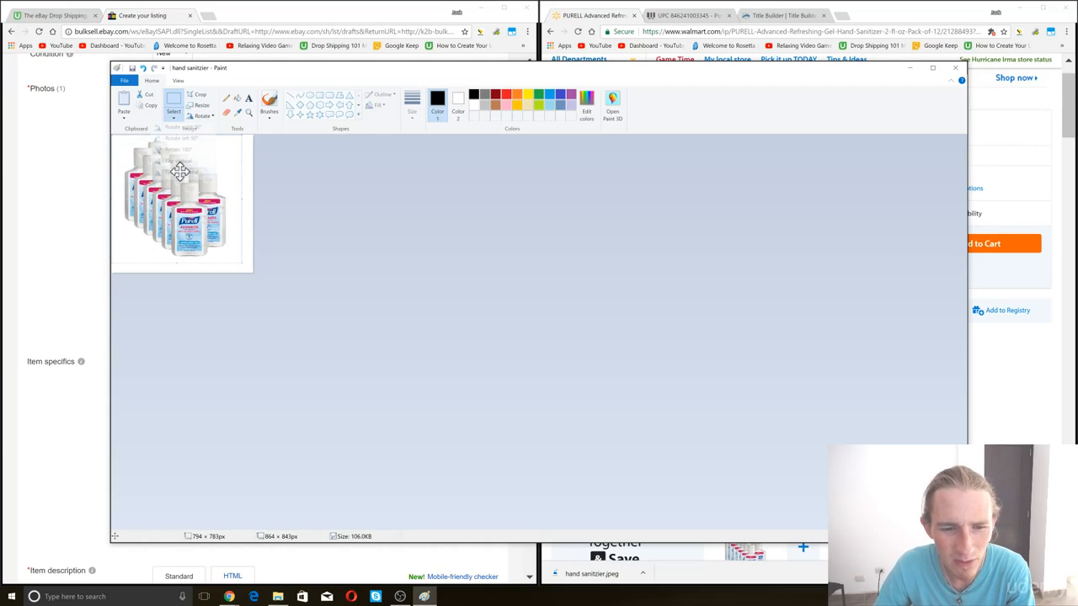
pyautogui.click(350, 217)
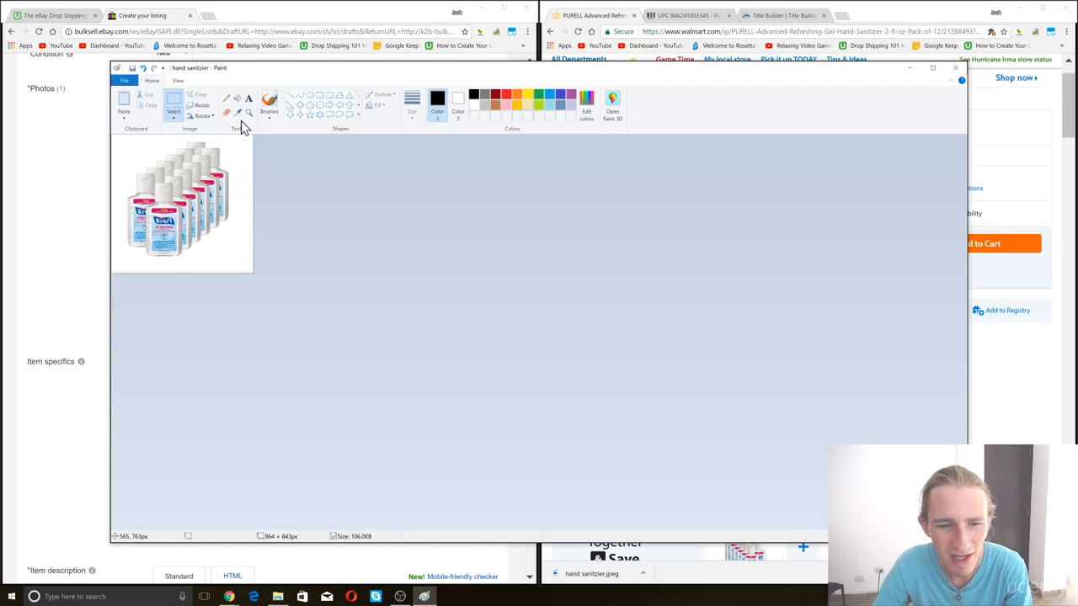
pyautogui.click(124, 80)
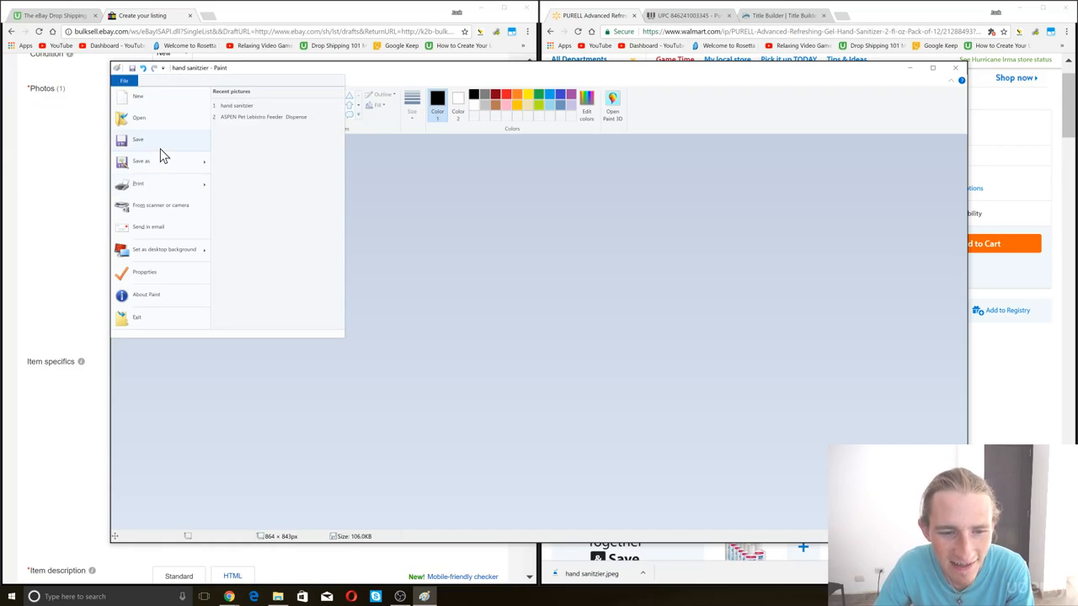
pyautogui.click(161, 145)
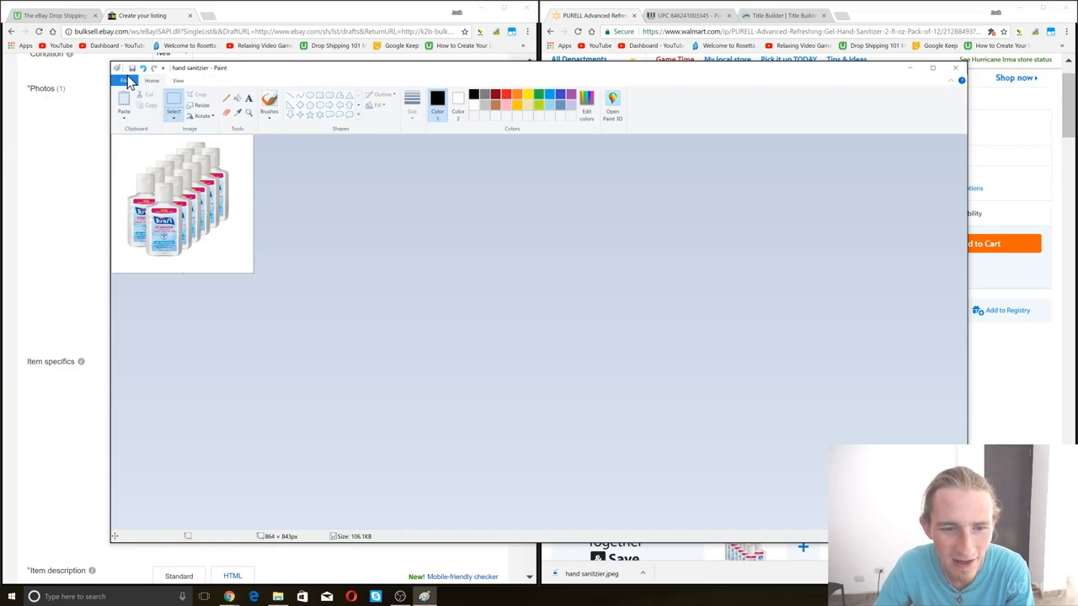
# Step: Save a copy of the flipped image as "hand sanitzier2" in the Pictures folder, and close the Paint and Return Labels windows
pyautogui.click(124, 80)
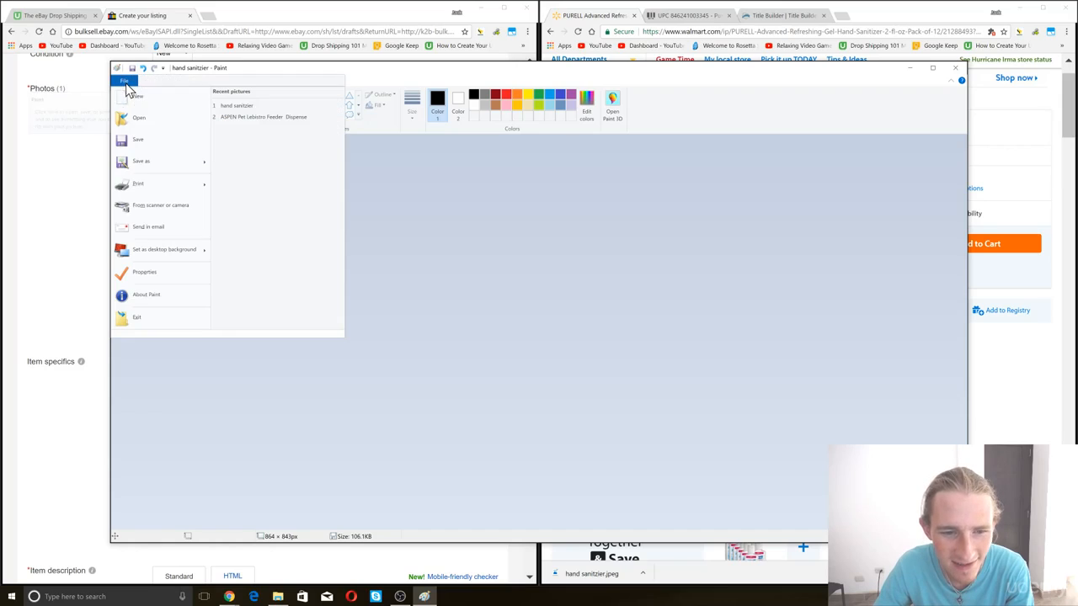
pyautogui.click(158, 156)
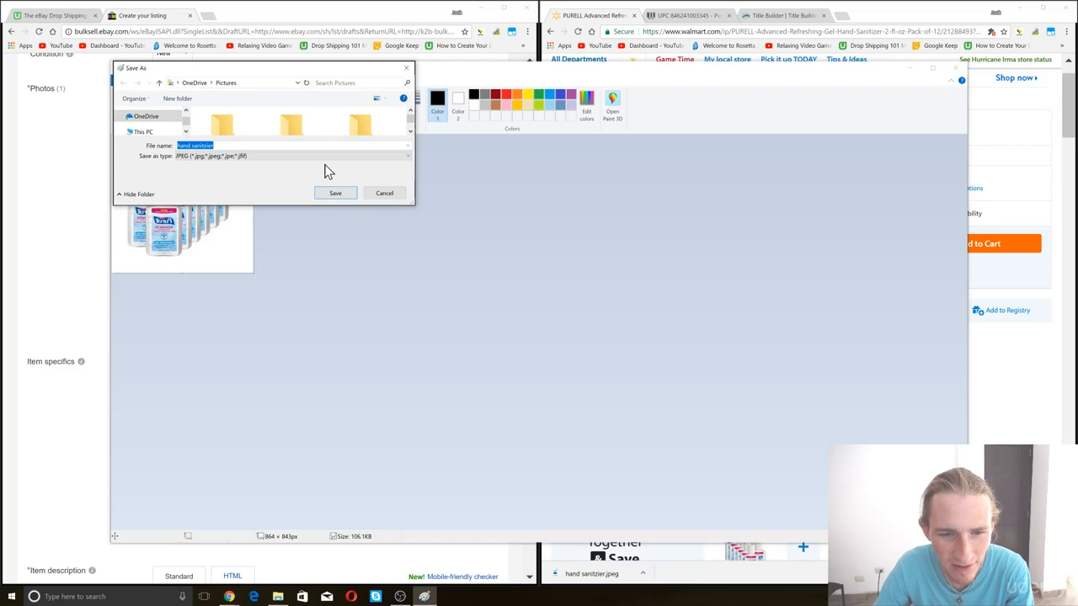
pyautogui.press('End')
pyautogui.write('2')
pyautogui.click(333, 193)
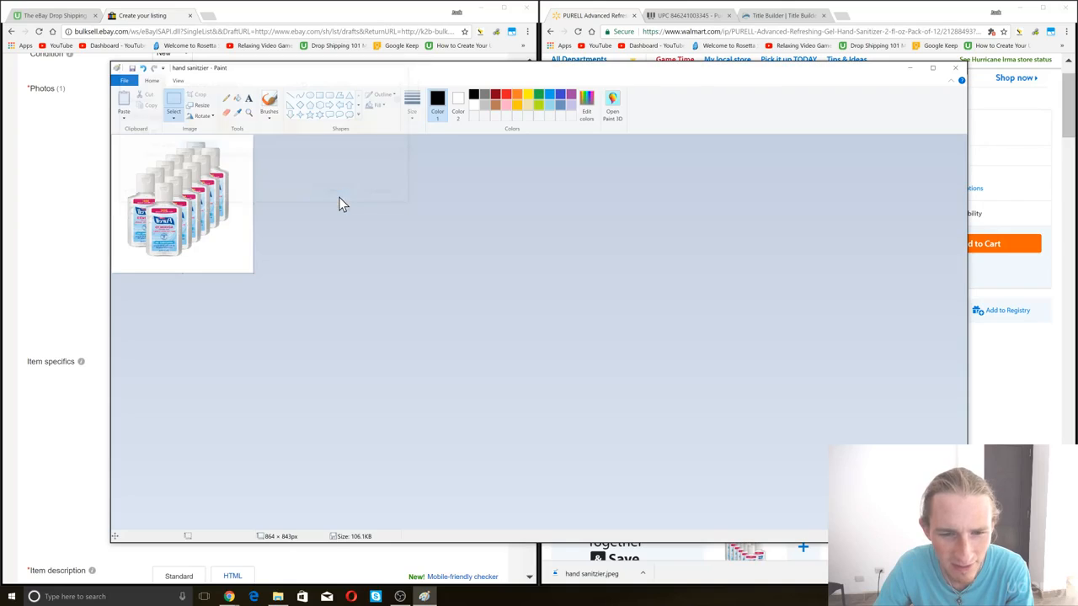
pyautogui.click(958, 67)
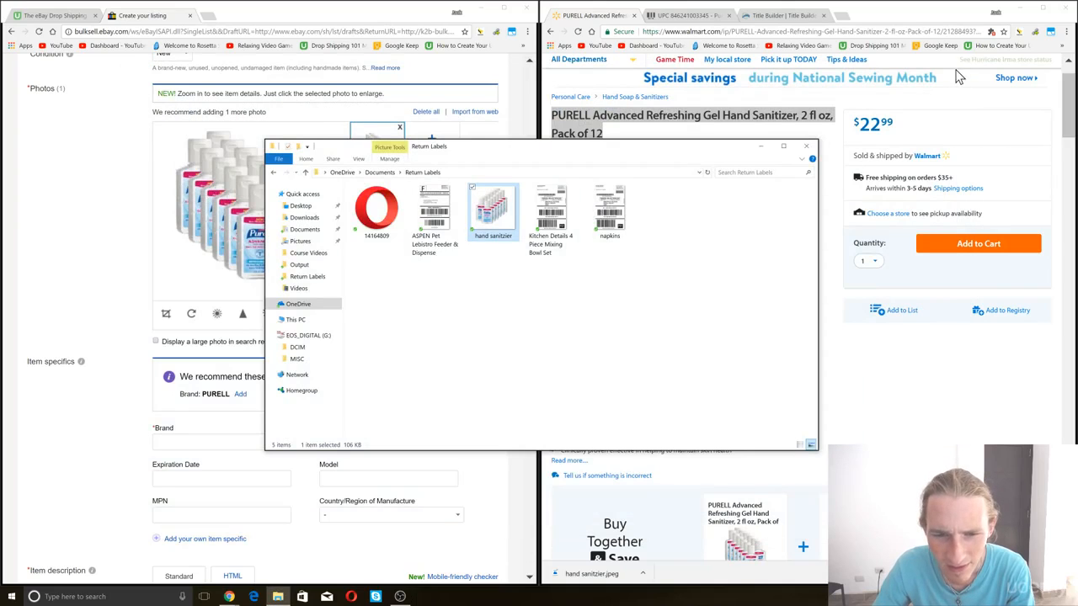
pyautogui.click(810, 149)
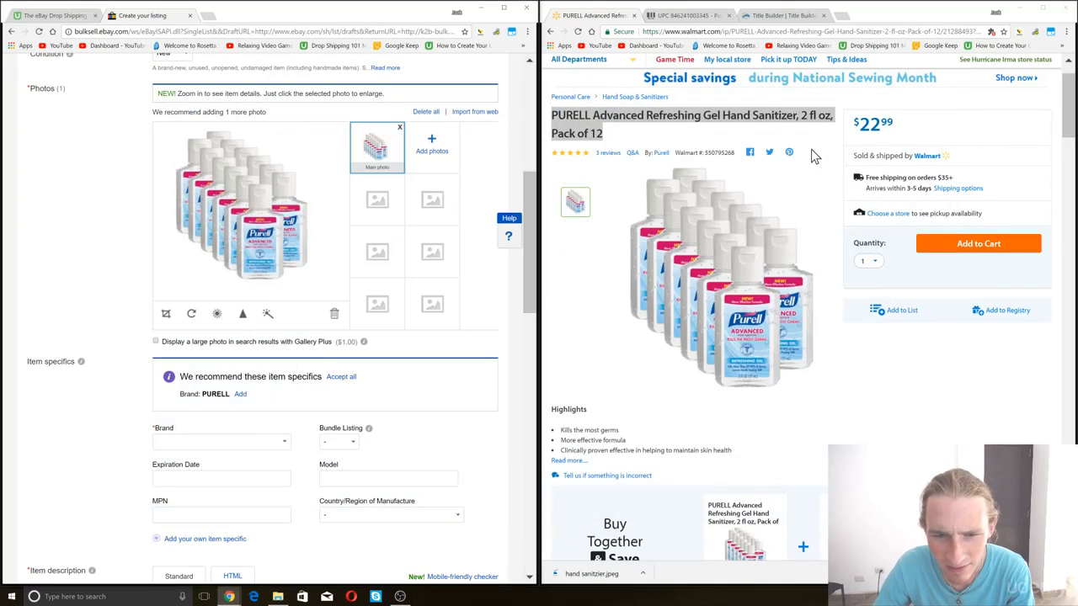
# Step: Add the flipped "hand sanitzier" image from the Return Labels folder as the eBay listing's second photo
pyautogui.click(431, 148)
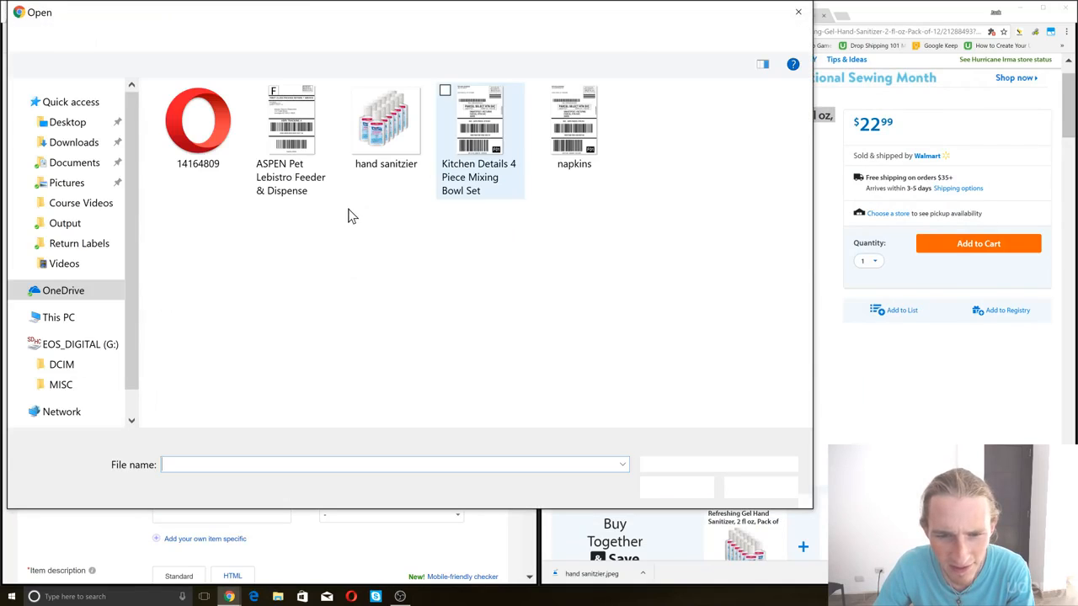
pyautogui.click(386, 127)
pyautogui.click(673, 486)
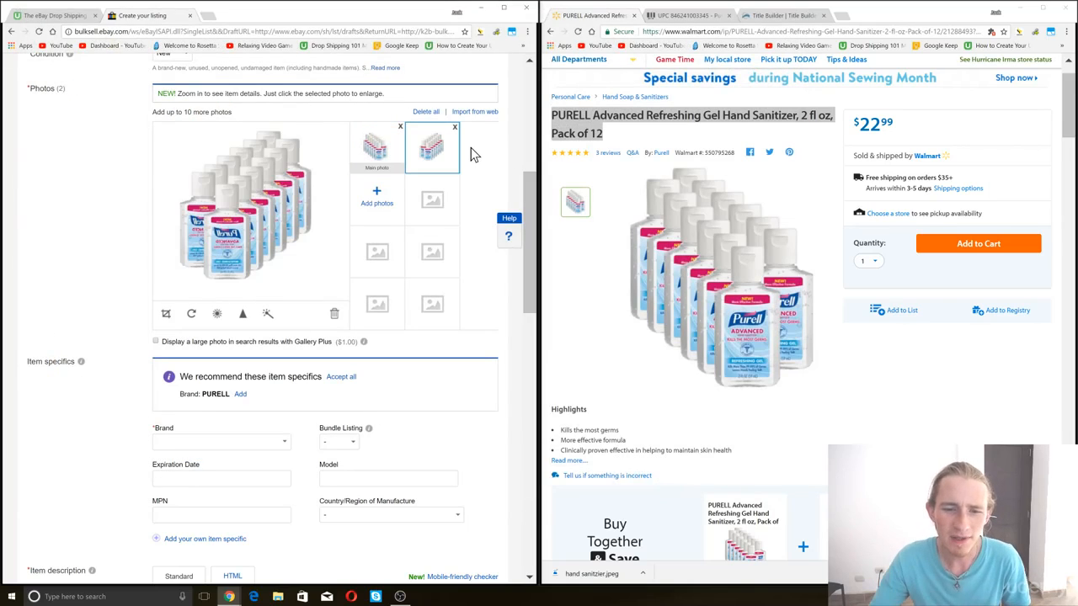
# Step: Compare the listing's main photo with the horizontally flipped second photo in the large preview
pyautogui.click(384, 141)
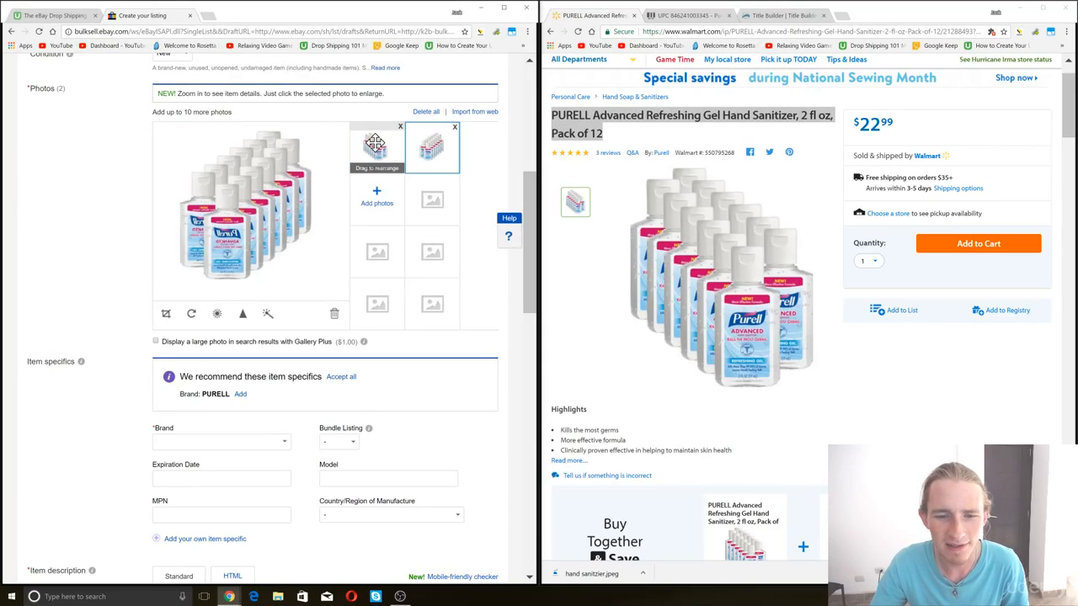
pyautogui.click(413, 144)
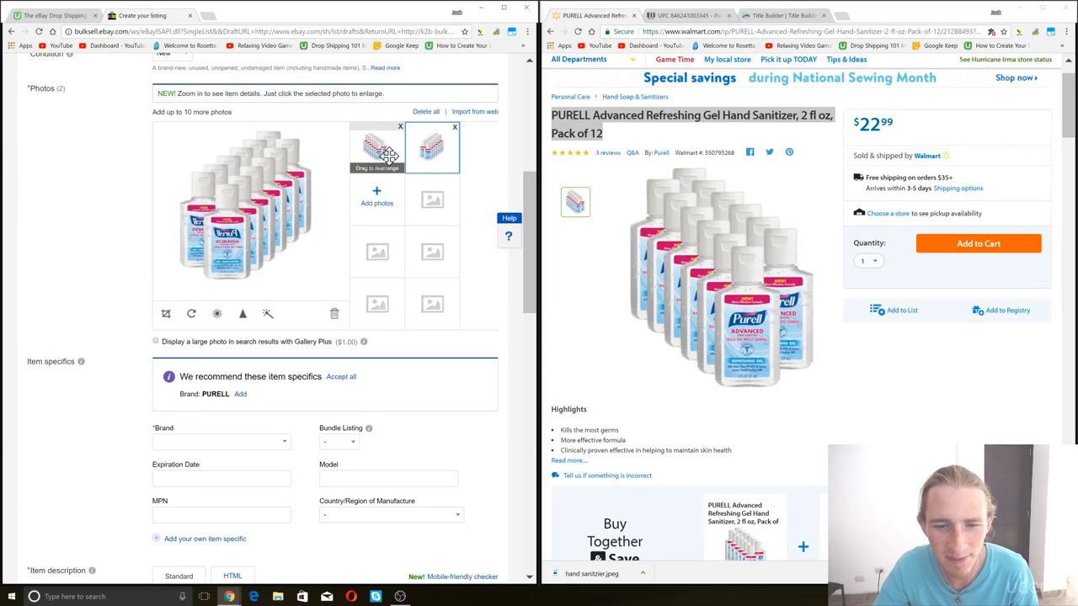
pyautogui.click(375, 142)
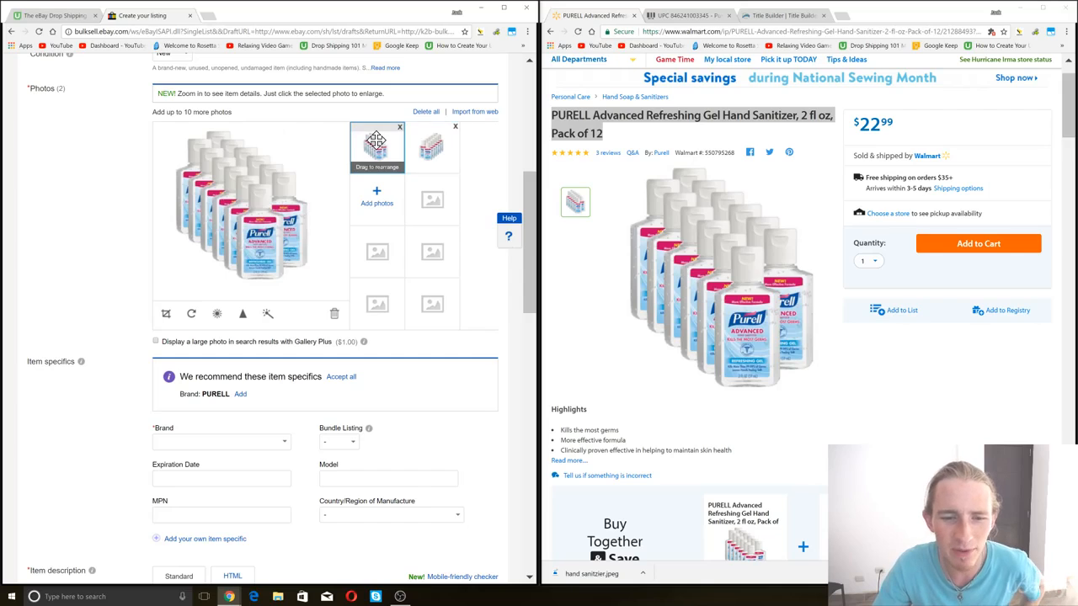
pyautogui.click(422, 147)
pyautogui.click(375, 145)
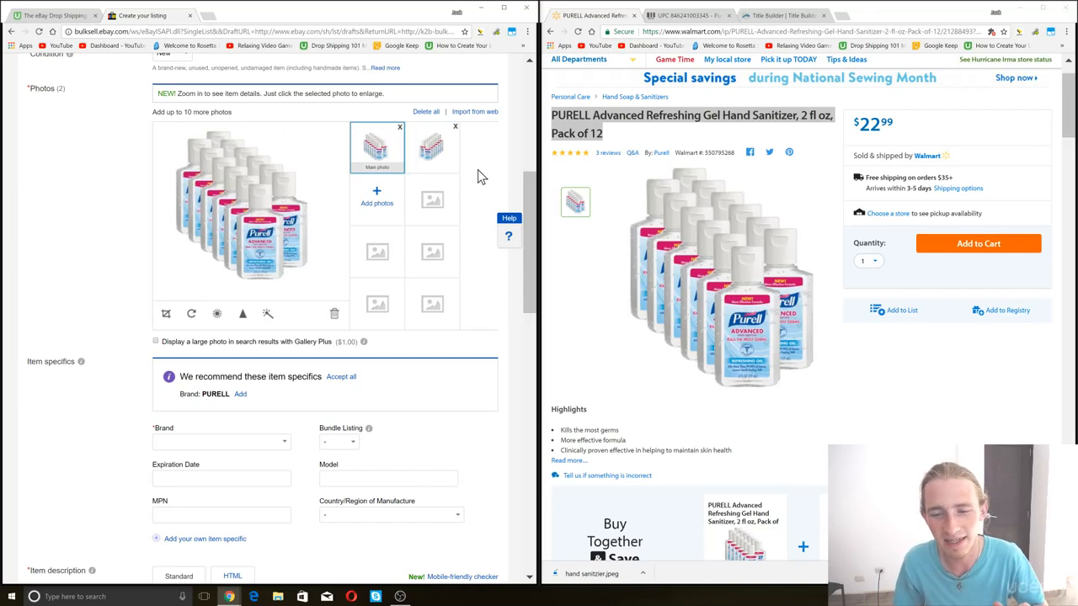
pyautogui.click(429, 152)
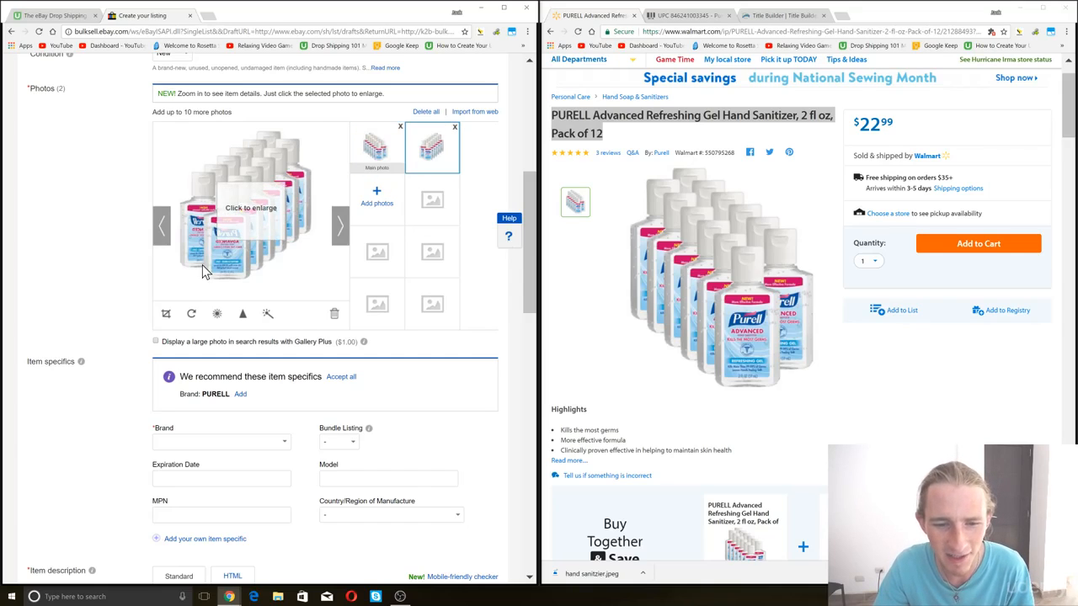
pyautogui.click(374, 148)
pyautogui.click(424, 147)
pyautogui.click(376, 148)
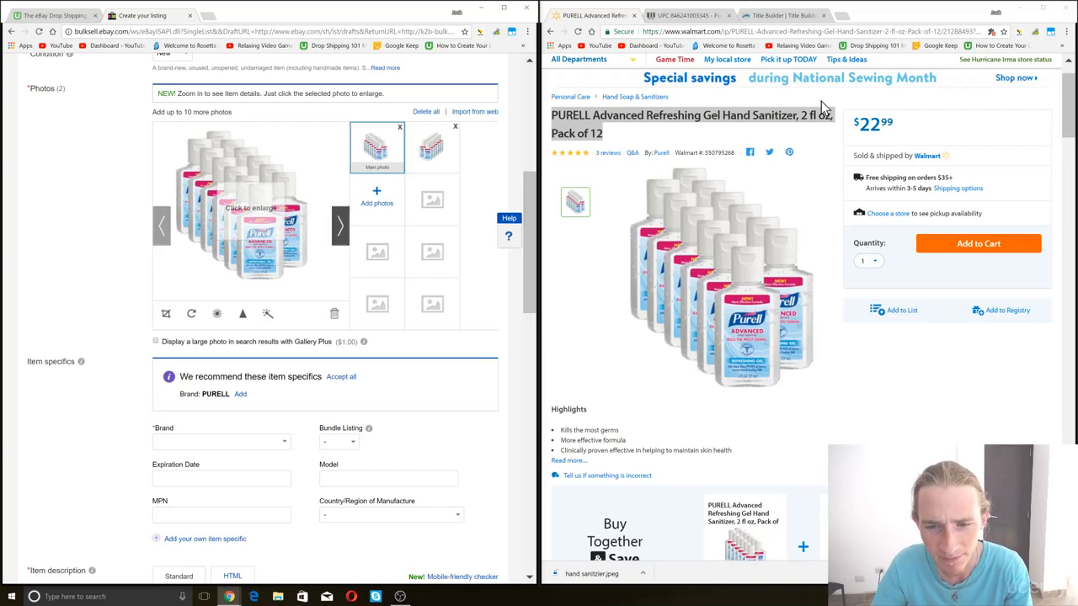
# Step: Maximize the Walmart product page window and open the Snipping Tool, placing it clear of the product picture
pyautogui.click(1048, 11)
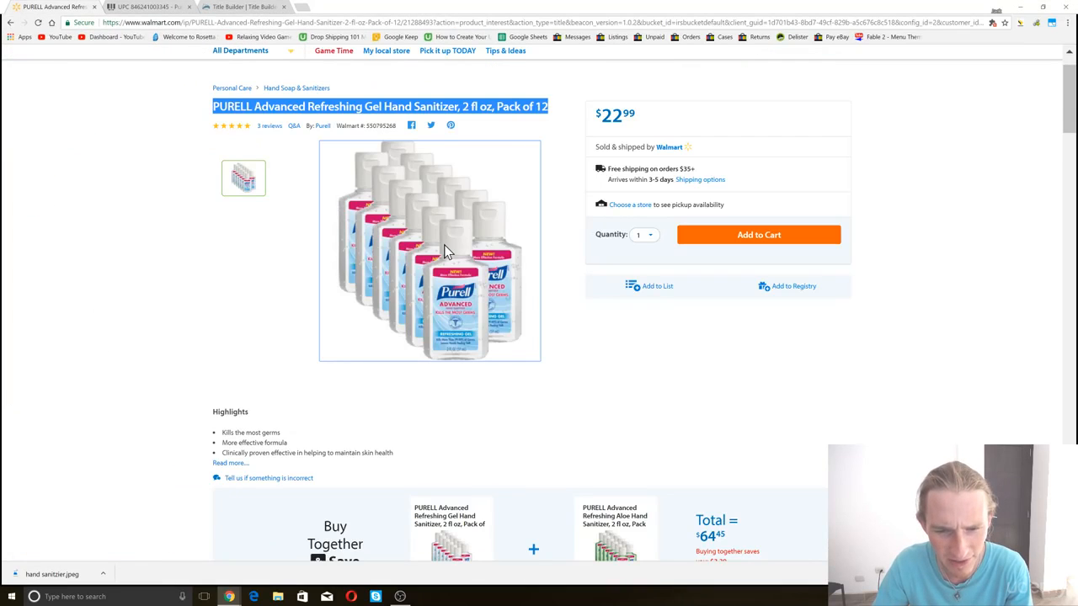
pyautogui.click(91, 595)
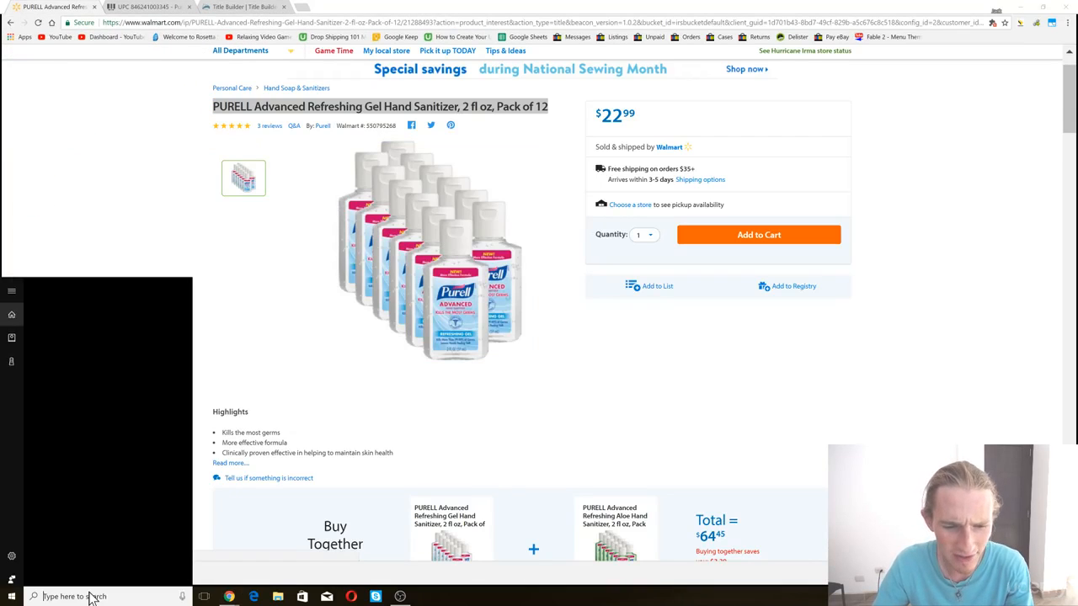
pyautogui.write('sn')
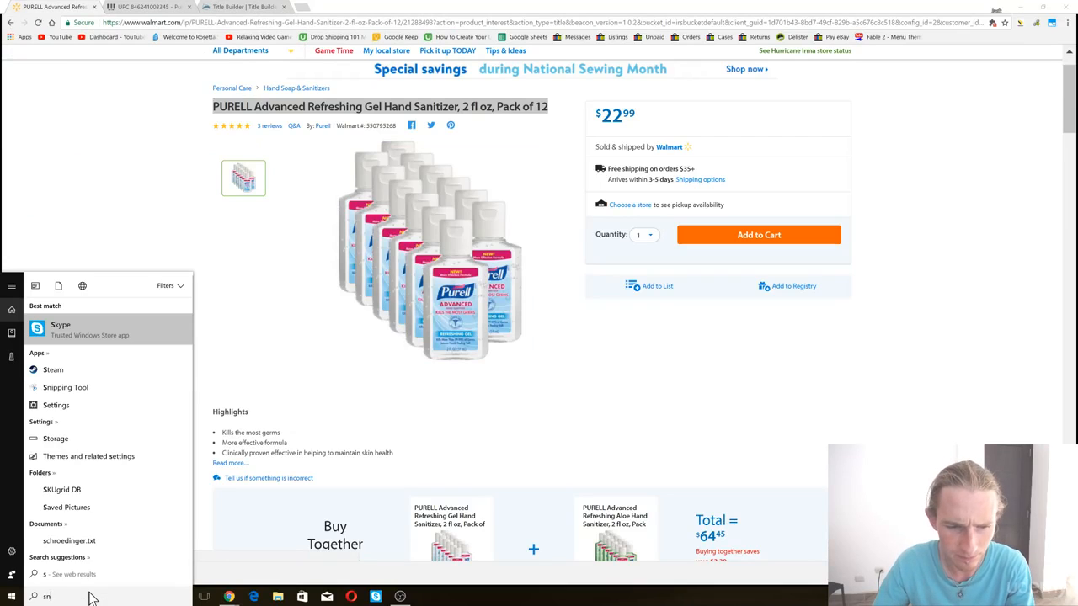
pyautogui.write('ipping')
pyautogui.click(82, 335)
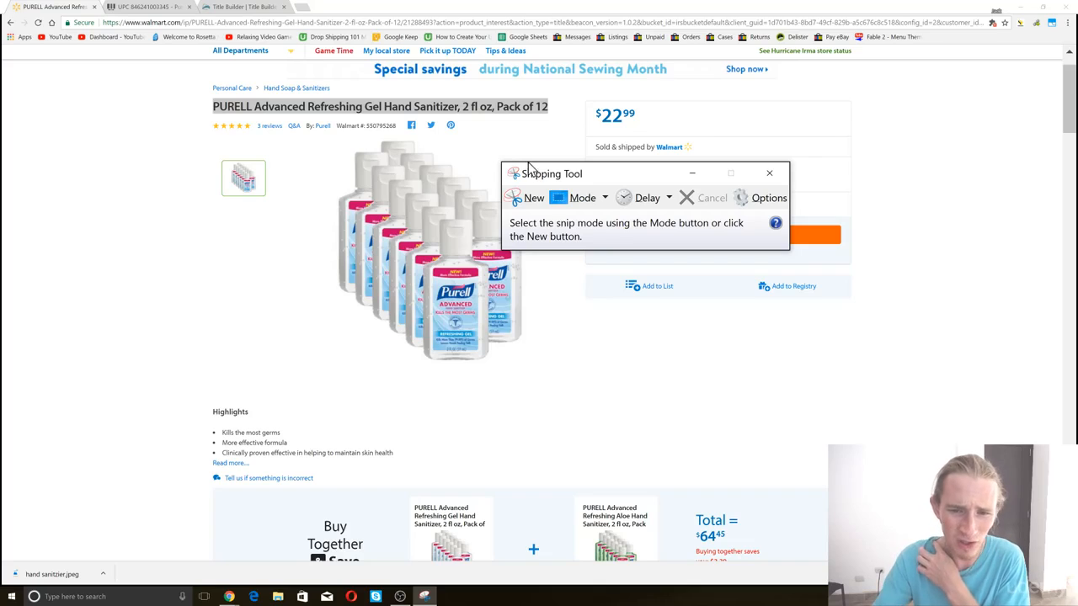
pyautogui.moveTo(587, 177); pyautogui.dragTo(660, 89)
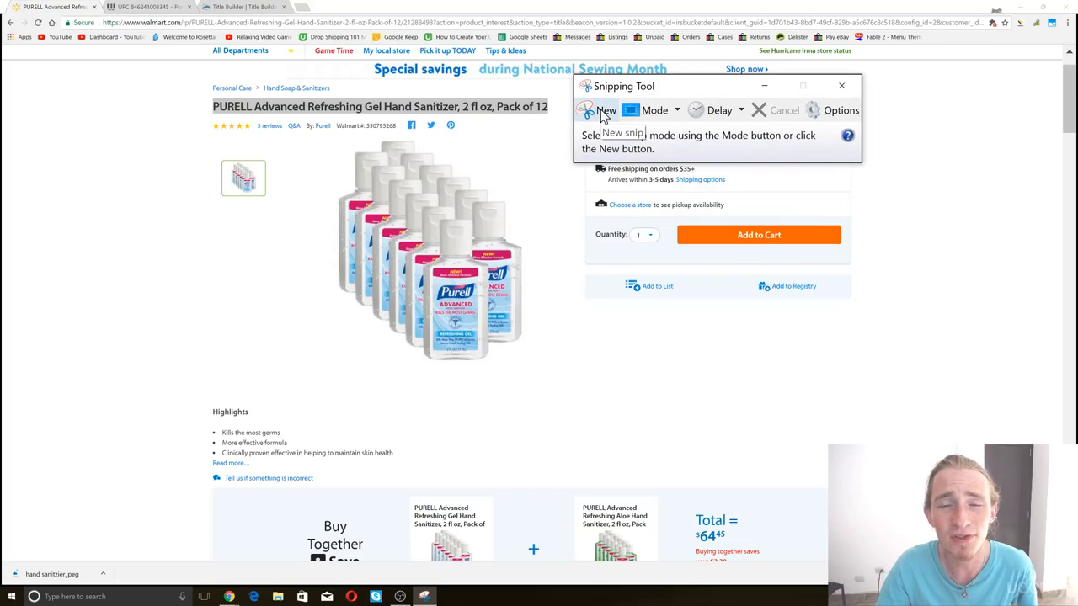
# Step: Snip the Purell product picture from the Walmart page and save it as the PNG file "Capture" in the Pictures folder
pyautogui.click(604, 114)
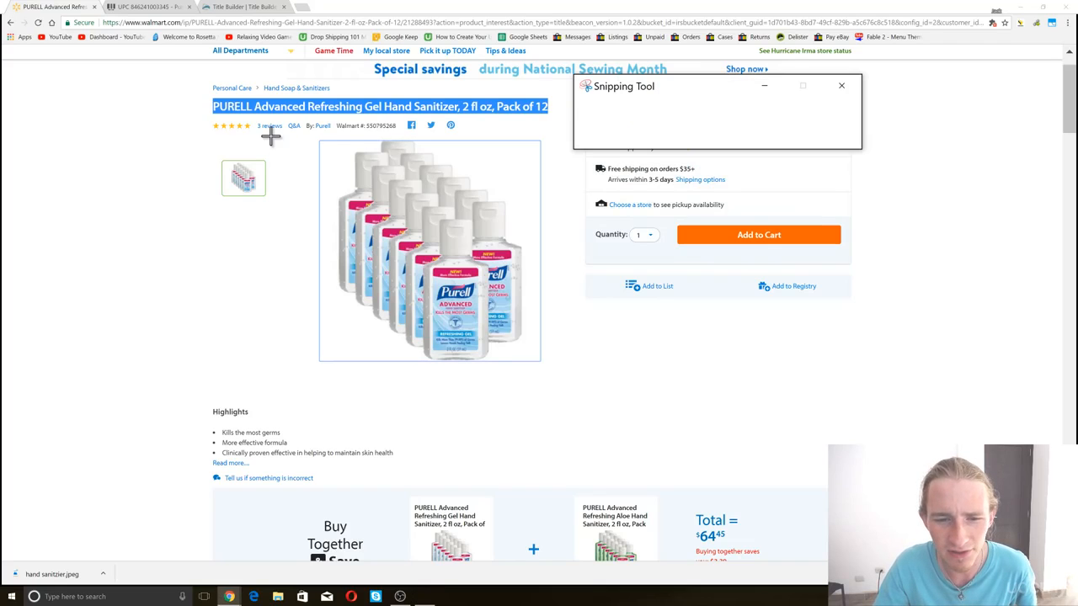
pyautogui.moveTo(266, 130); pyautogui.dragTo(585, 385)
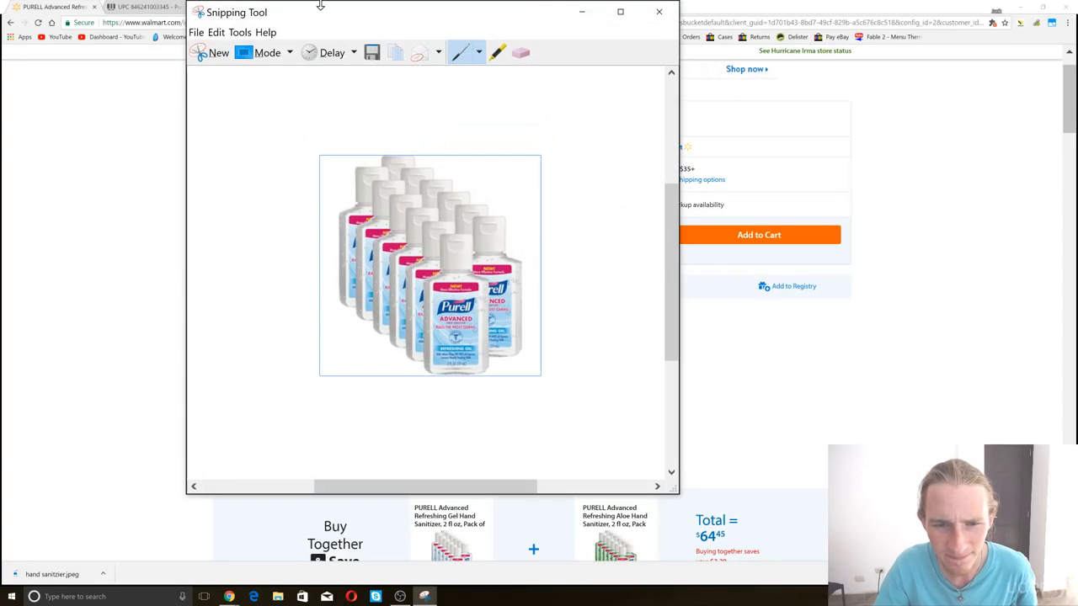
pyautogui.click(197, 32)
pyautogui.click(179, 72)
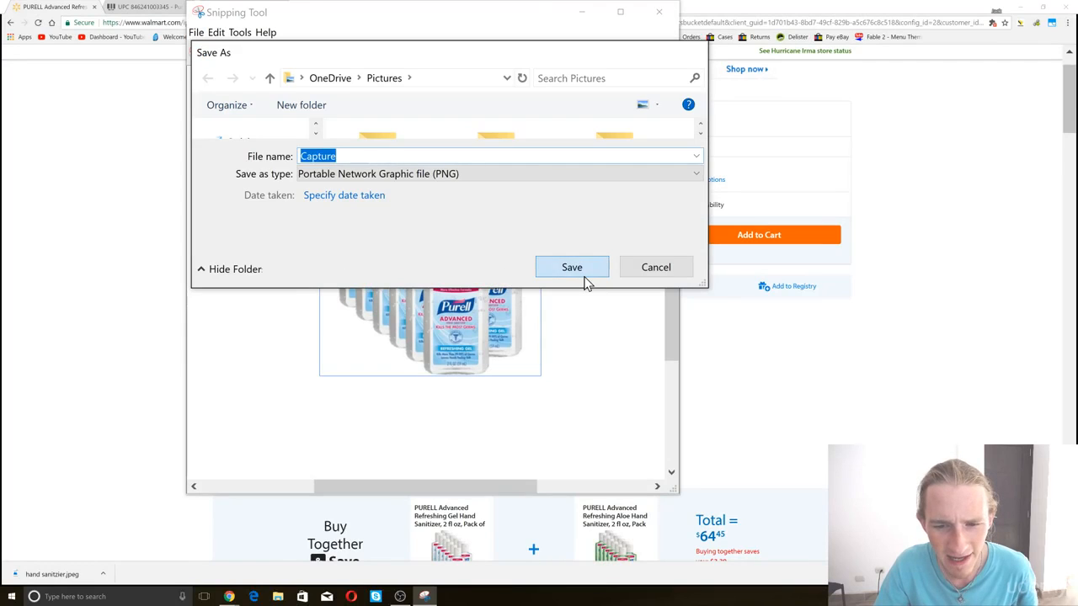
pyautogui.click(584, 274)
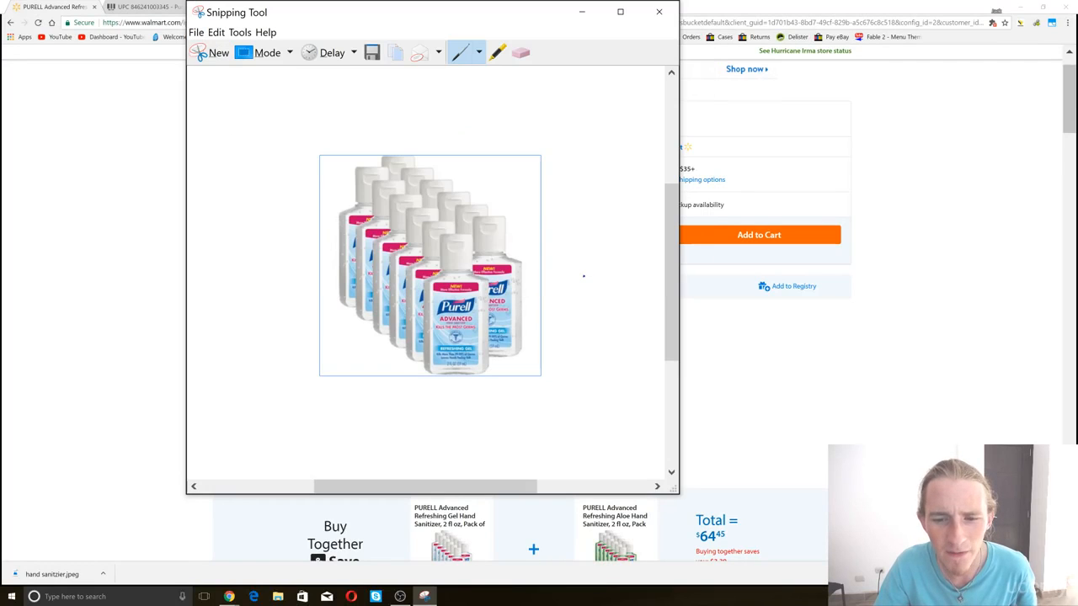
# Step: Close the Snipping Tool and dock the Walmart window beside the eBay listing again
pyautogui.click(659, 13)
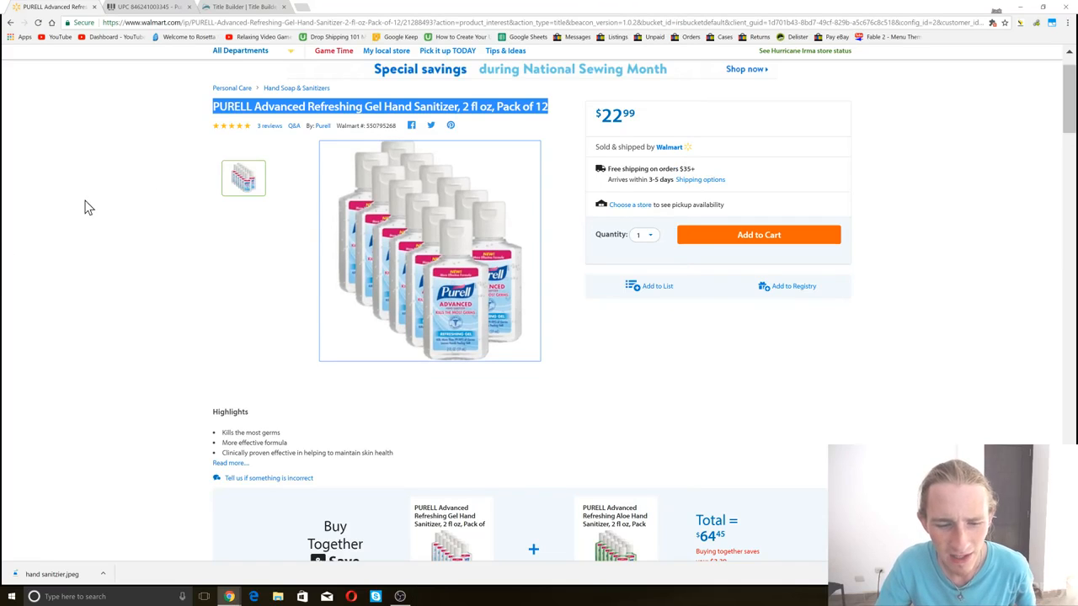
pyautogui.click(113, 223)
pyautogui.moveTo(767, 8); pyautogui.dragTo(1077, 167)
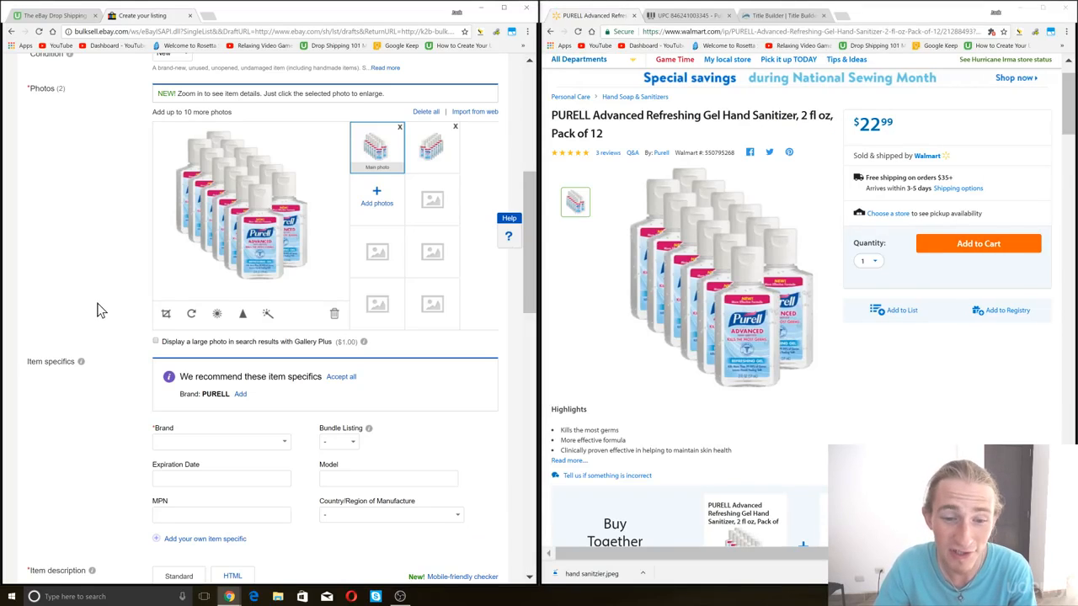
# Step: Accept all recommended item specifics, filling in the brand PURELL, and set Bundle Listing to Yes
pyautogui.scroll(5, 97, 310)
pyautogui.scroll(-4, 59, 329)
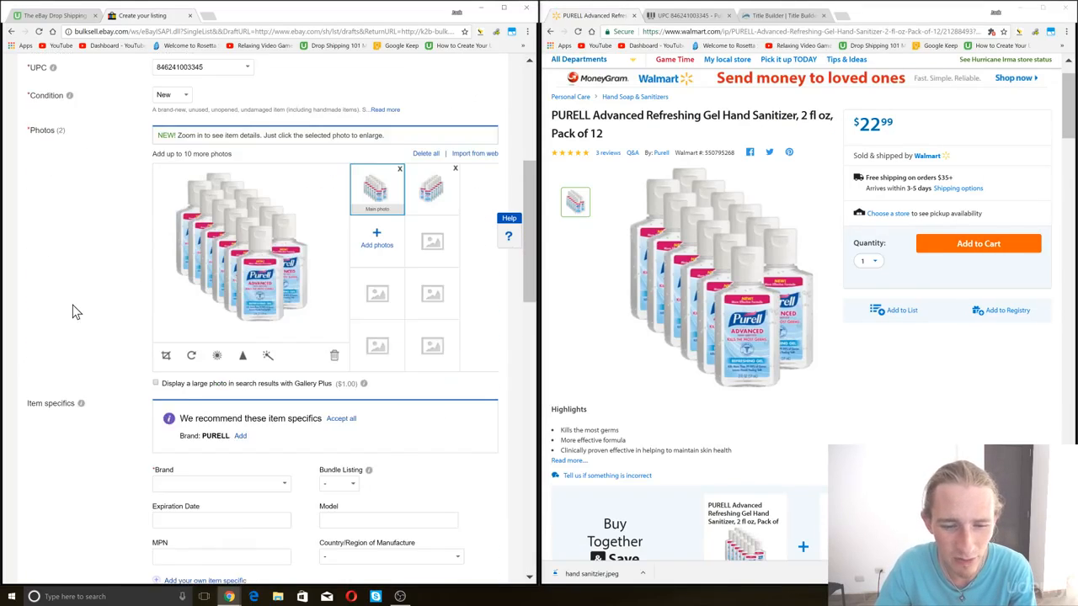
pyautogui.scroll(-3, 72, 313)
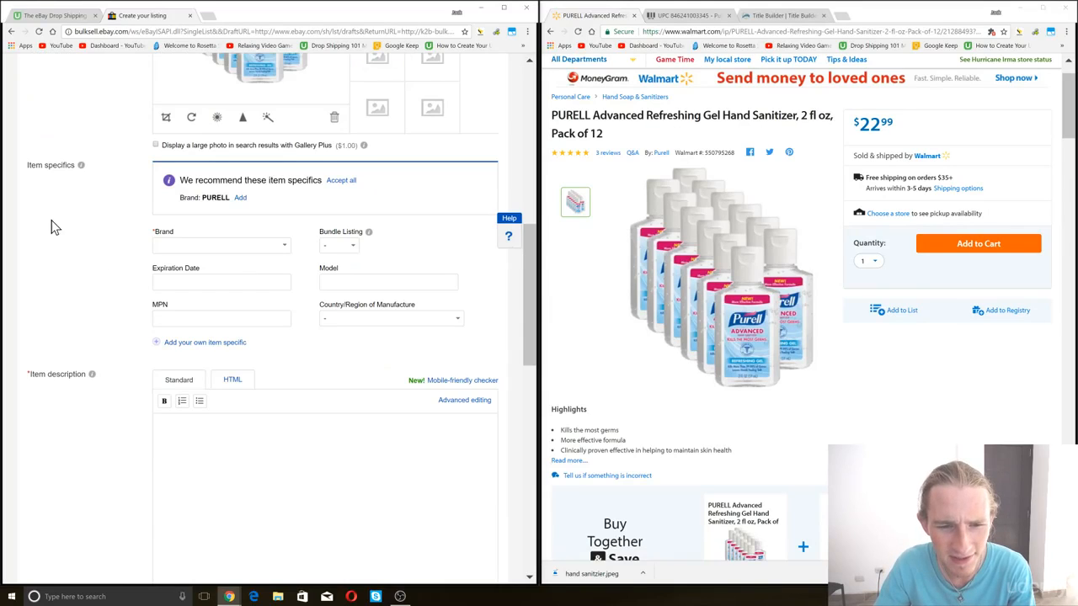
pyautogui.click(342, 181)
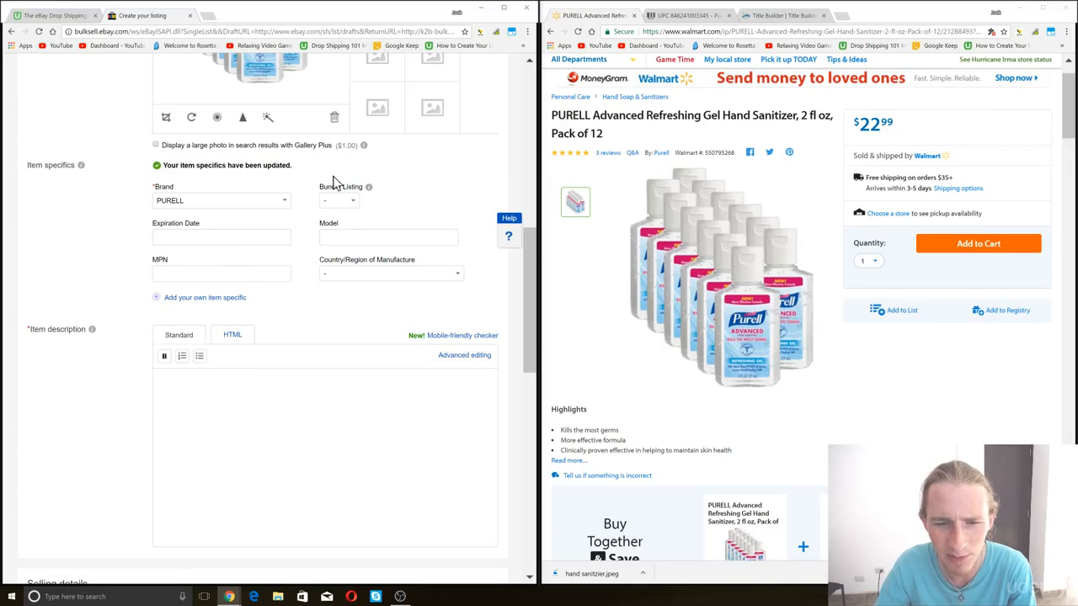
pyautogui.click(347, 201)
pyautogui.click(347, 233)
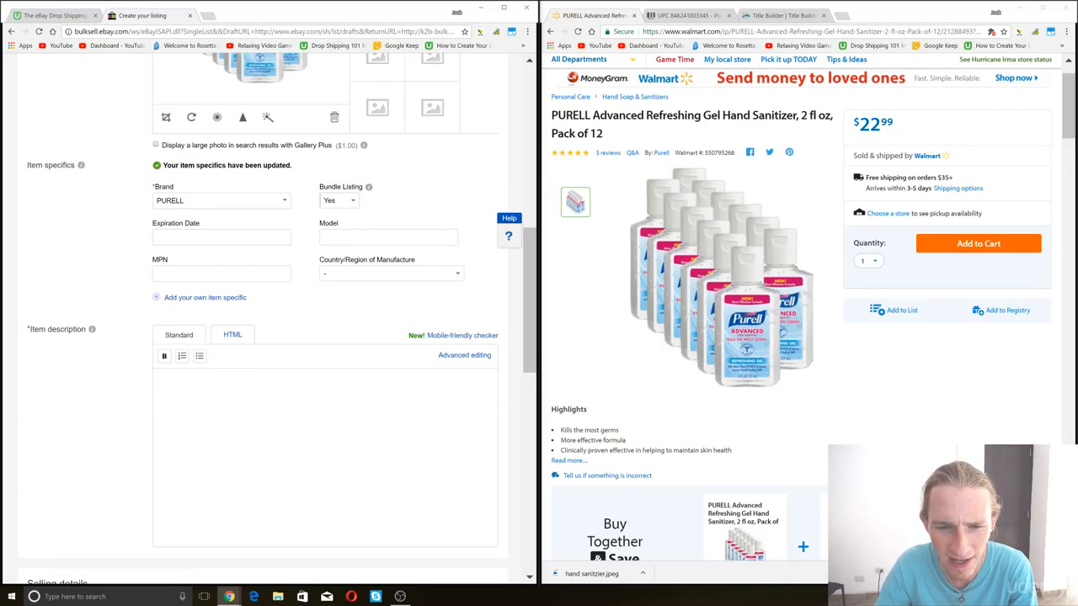
pyautogui.scroll(4, 250, 280)
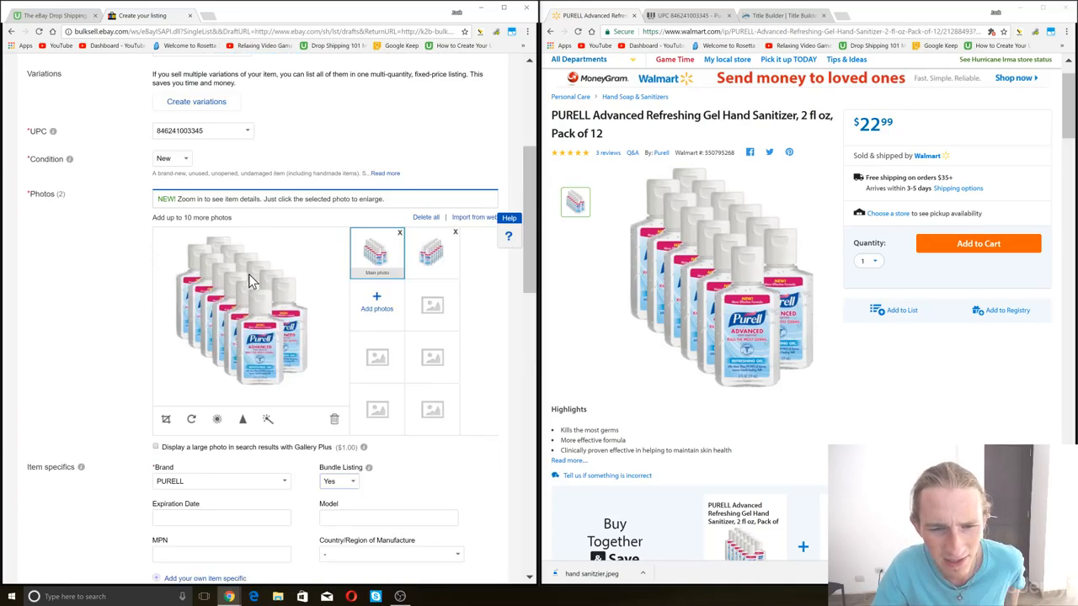
# Step: Set the listing's Expiration Date item specific to NA
pyautogui.scroll(4, 250, 280)
pyautogui.scroll(-8, 196, 152)
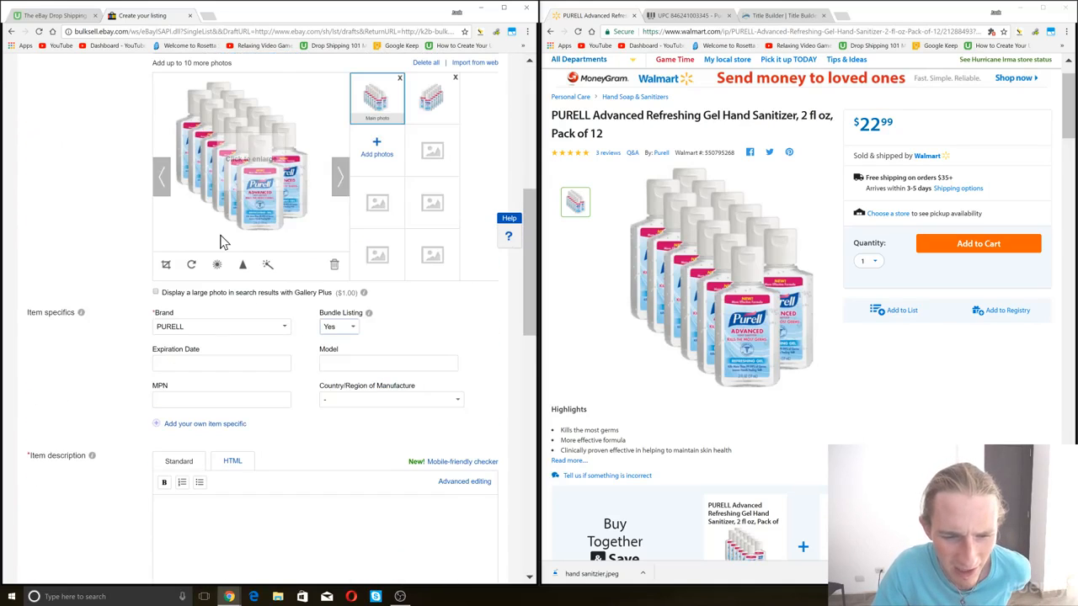
pyautogui.click(248, 265)
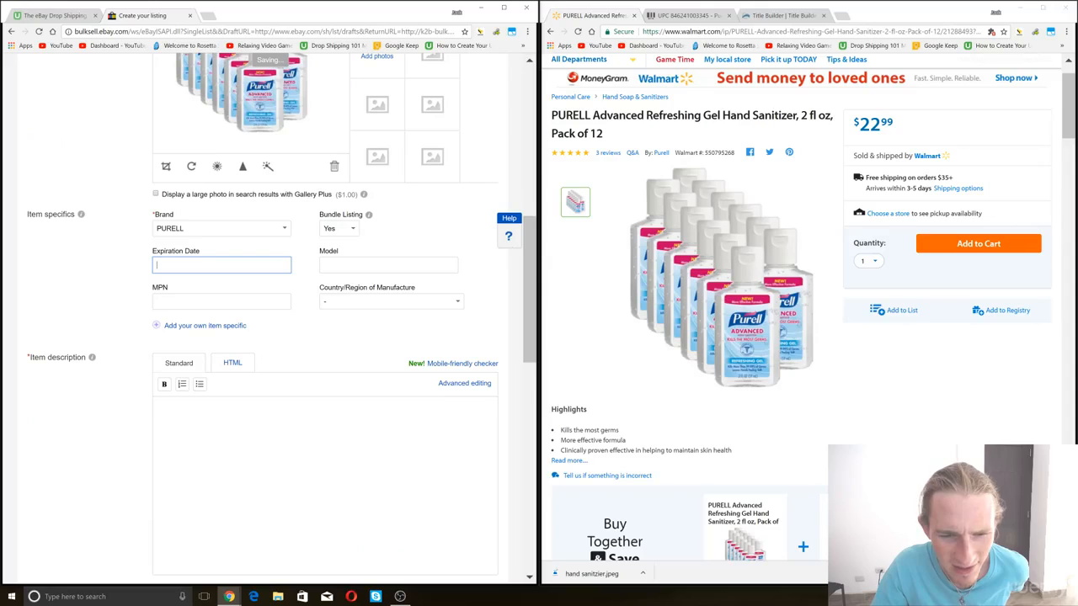
pyautogui.write('NA')
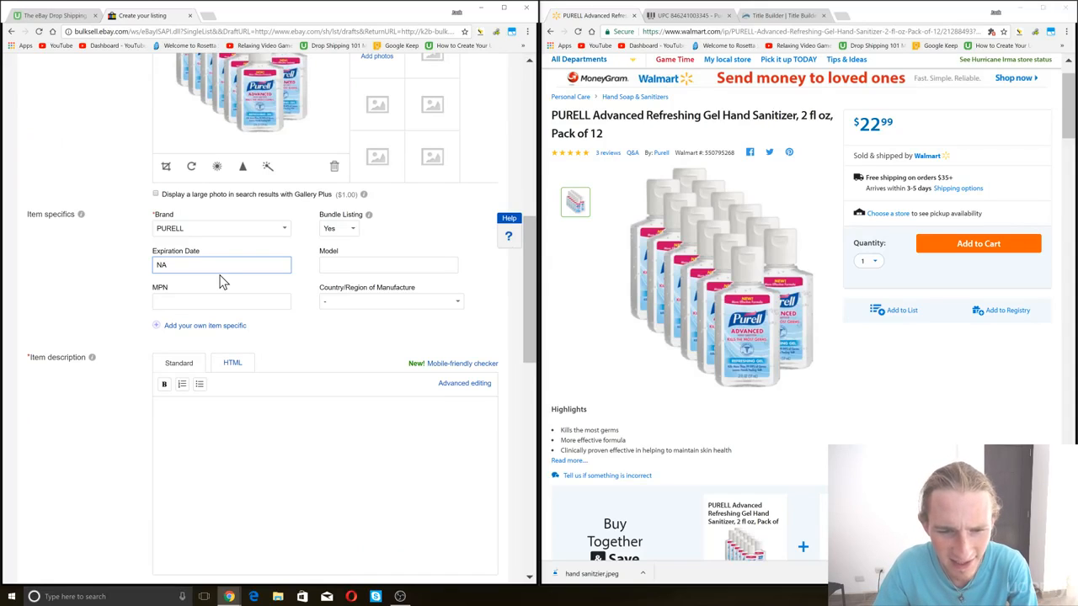
pyautogui.press('Tab')
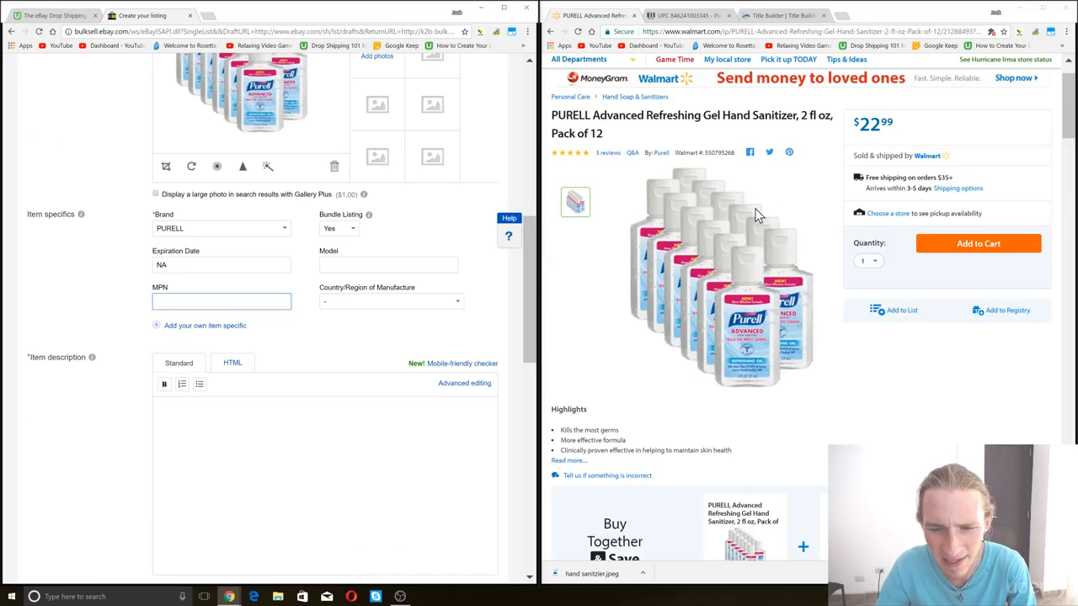
# Step: Copy the model number PurOg2-12pk from the Walmart specifications into the listing's Model and MPN item specifics
pyautogui.scroll(-4, 708, 272)
pyautogui.scroll(-7, 710, 272)
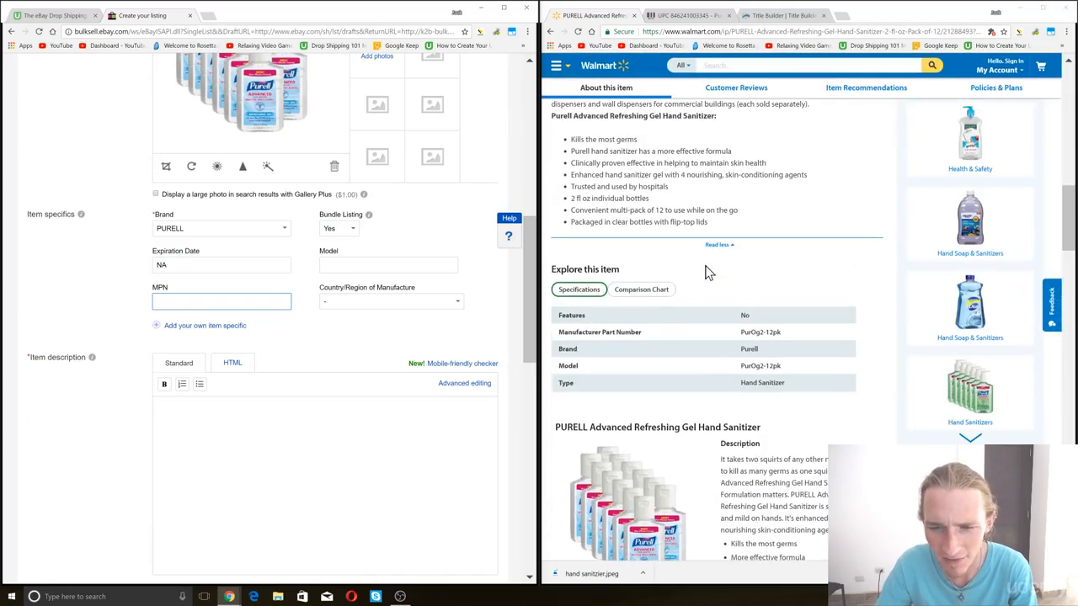
pyautogui.scroll(3, 766, 371)
pyautogui.scroll(-2, 731, 364)
pyautogui.scroll(-1, 731, 364)
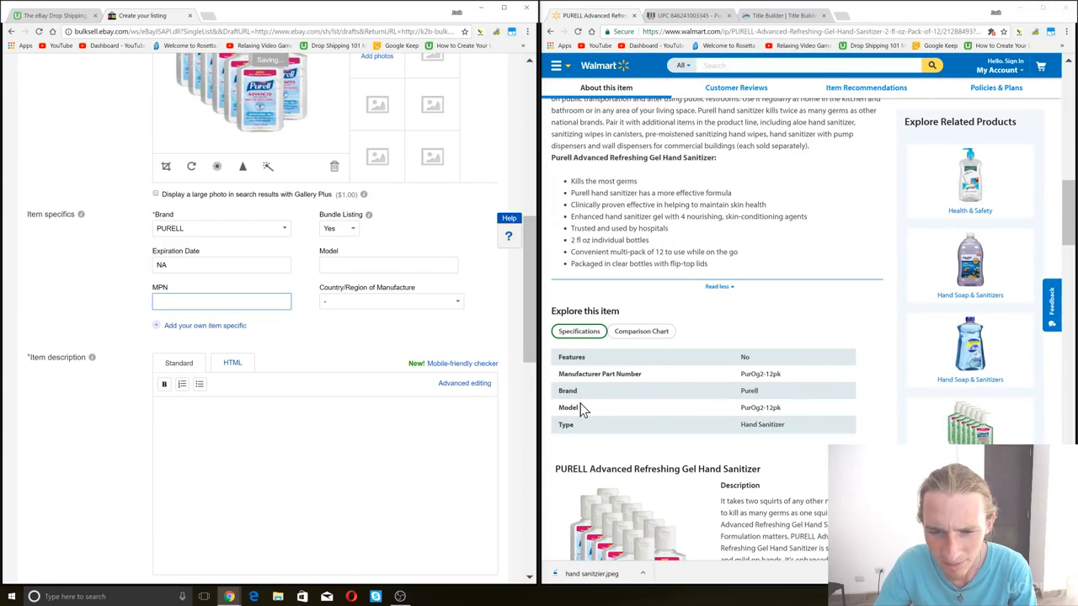
pyautogui.doubleClick(570, 408)
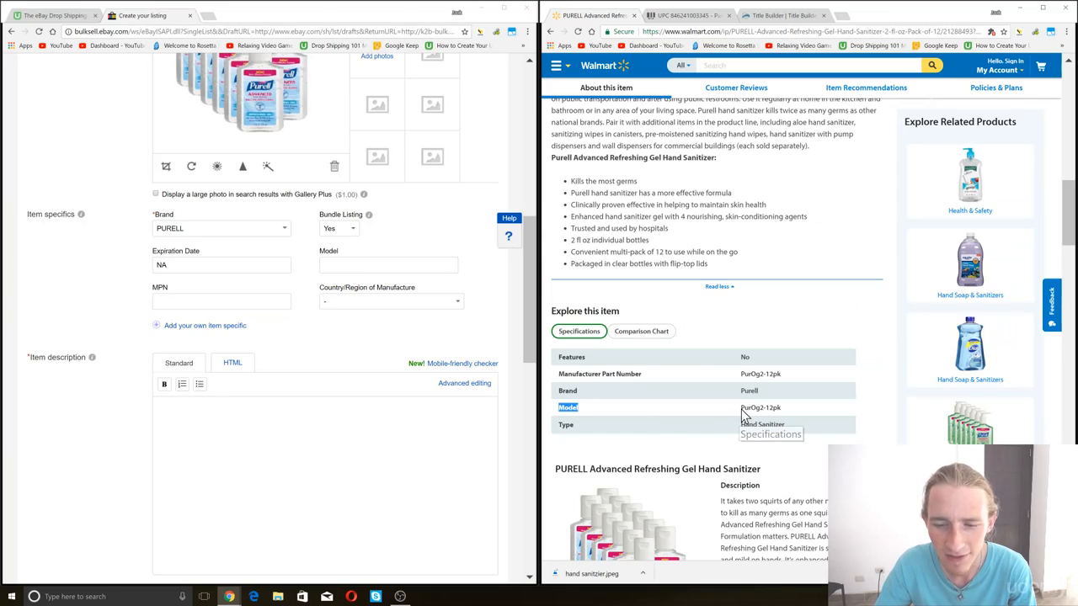
pyautogui.moveTo(740, 407); pyautogui.dragTo(782, 408)
pyautogui.hotkey('ctrl', 'c')
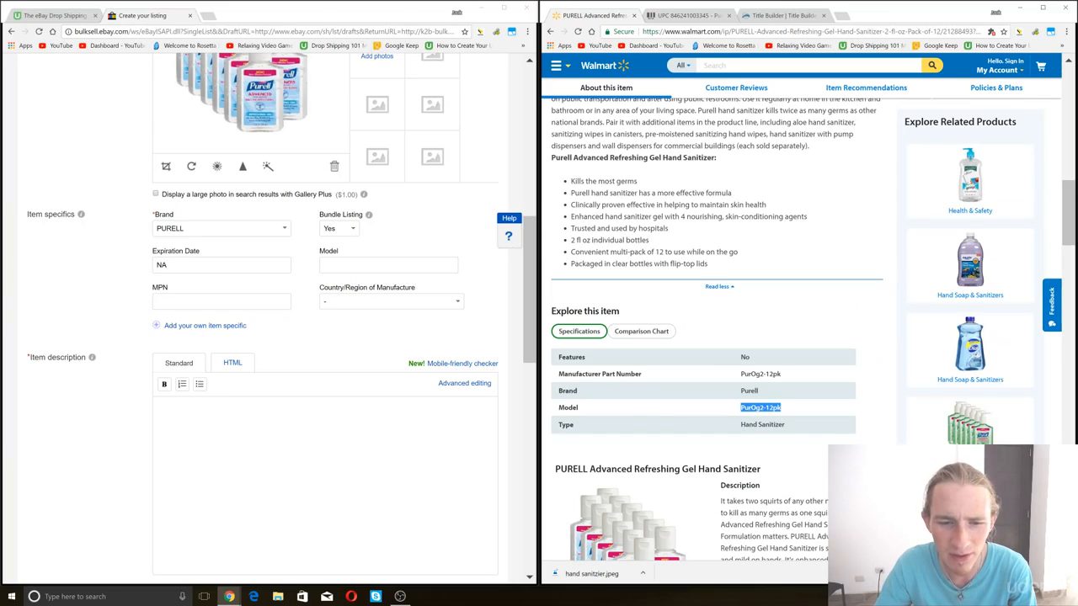
pyautogui.click(371, 265)
pyautogui.hotkey('ctrl', 'v')
pyautogui.click(221, 302)
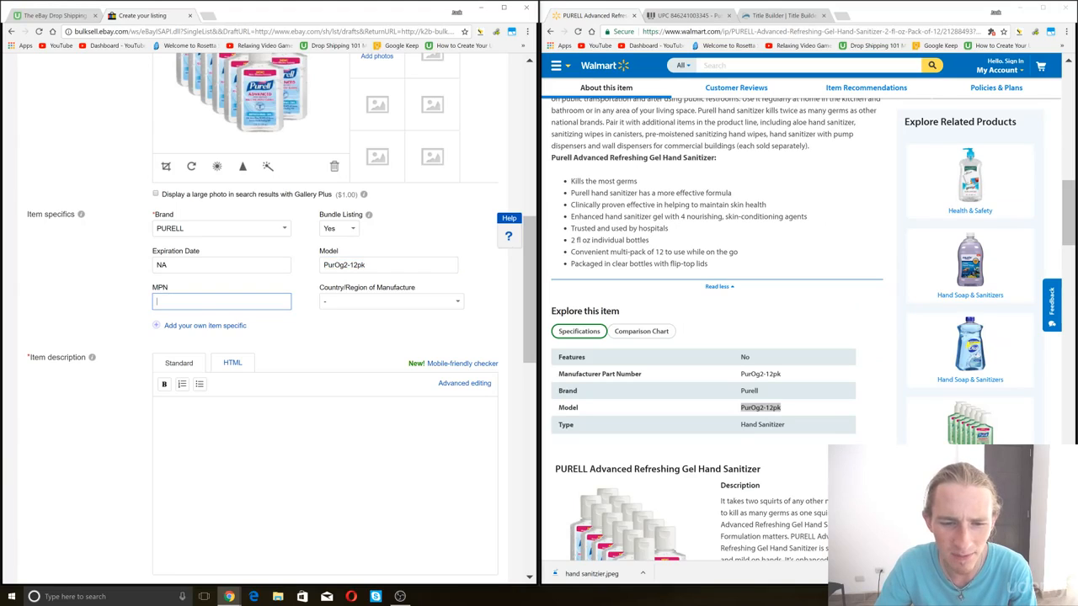
pyautogui.hotkey('ctrl', 'v')
pyautogui.click(107, 274)
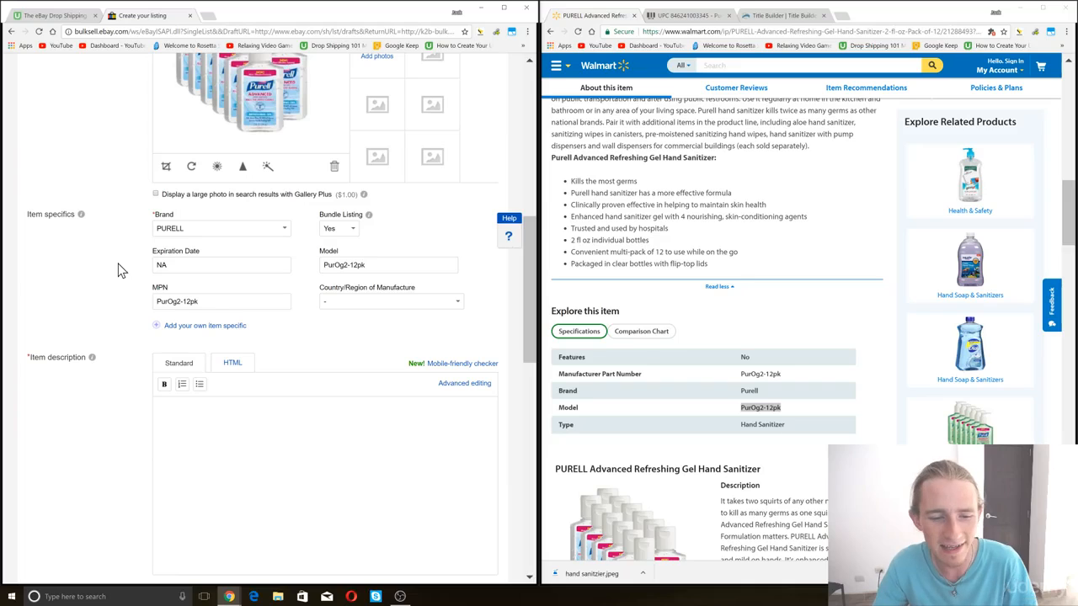
# Step: Copy the "Purell Advanced Refreshing Gel Hand Sanitizer:" heading and its bullet list from the Walmart page into the item description
pyautogui.scroll(-3, 118, 263)
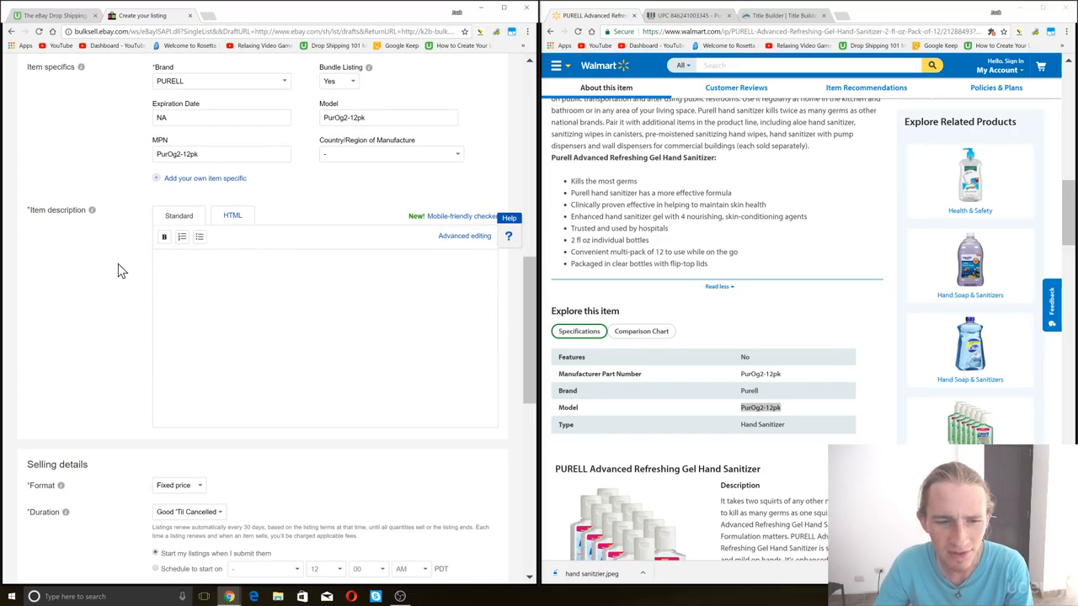
pyautogui.scroll(3, 699, 286)
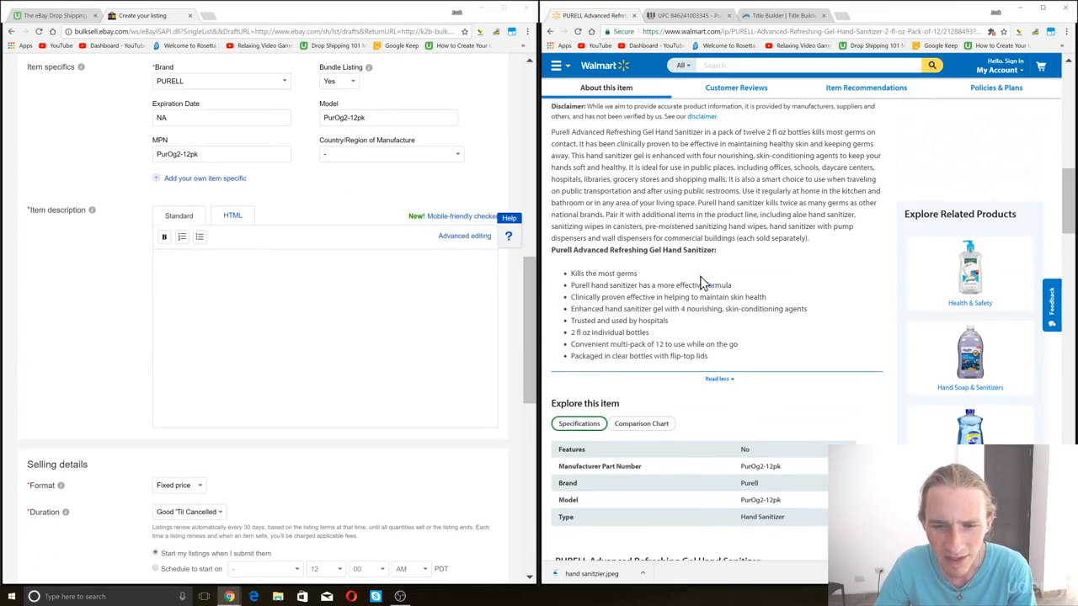
pyautogui.moveTo(658, 272); pyautogui.dragTo(659, 285)
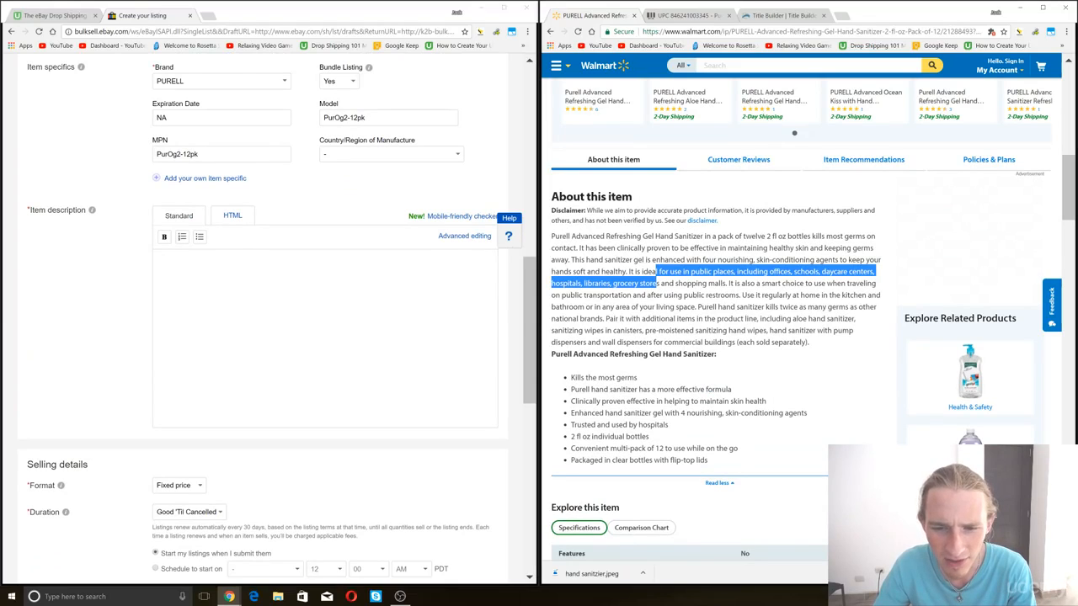
pyautogui.moveTo(552, 236); pyautogui.dragTo(807, 343)
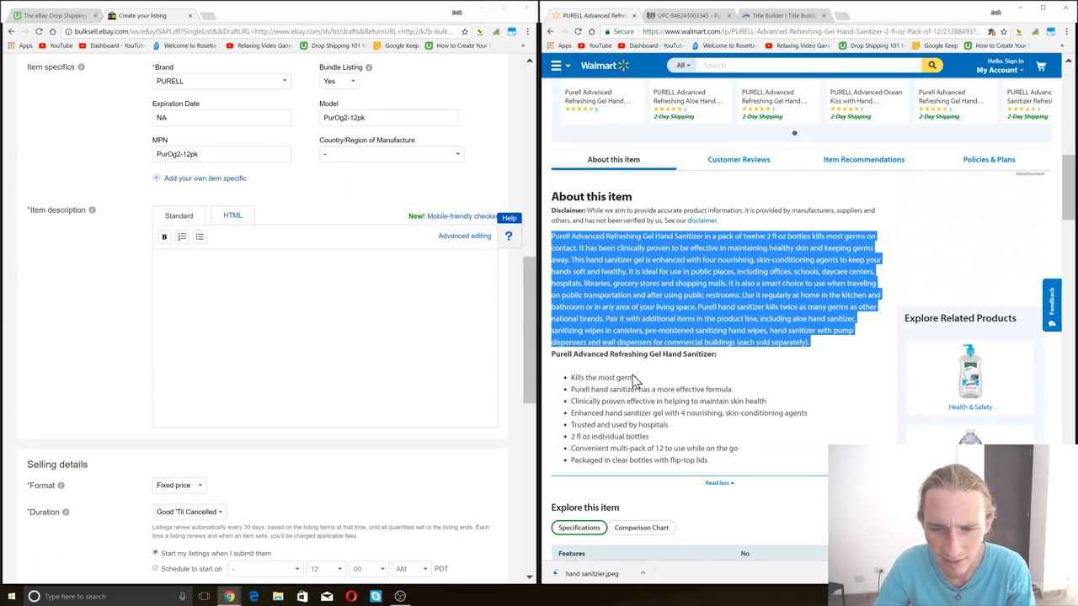
pyautogui.scroll(-1, 589, 320)
pyautogui.click(578, 274)
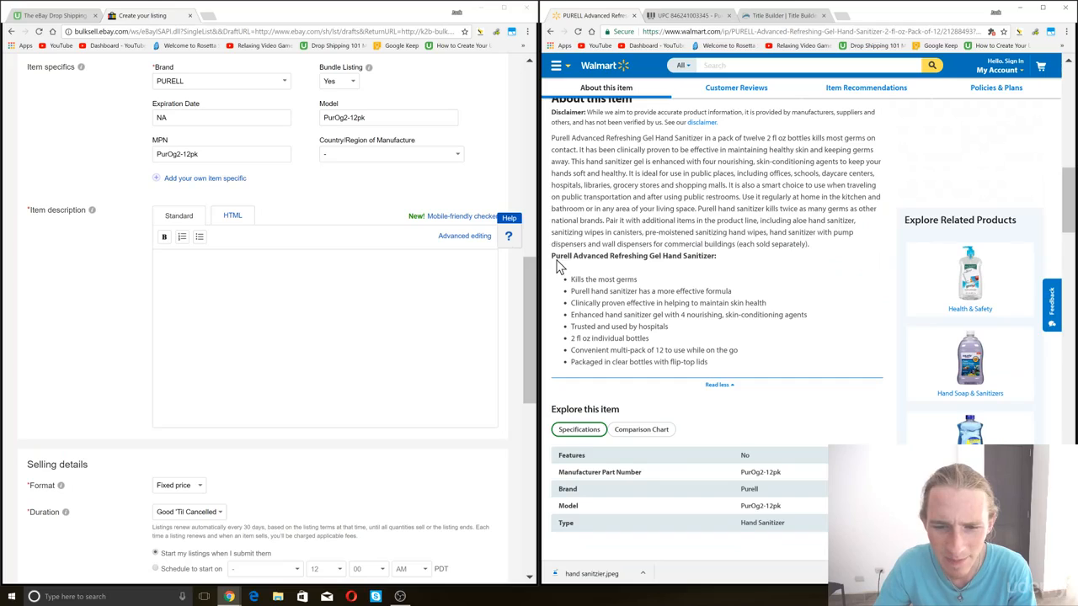
pyautogui.moveTo(553, 257); pyautogui.dragTo(758, 364)
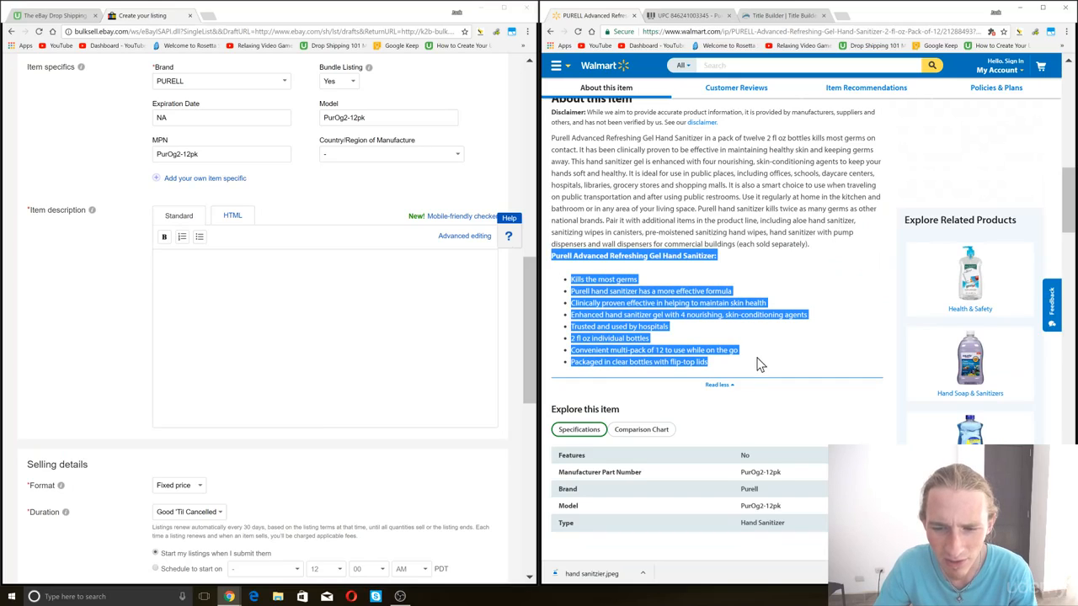
pyautogui.hotkey('ctrl', 'c')
pyautogui.click(158, 258)
pyautogui.hotkey('ctrl', 'v')
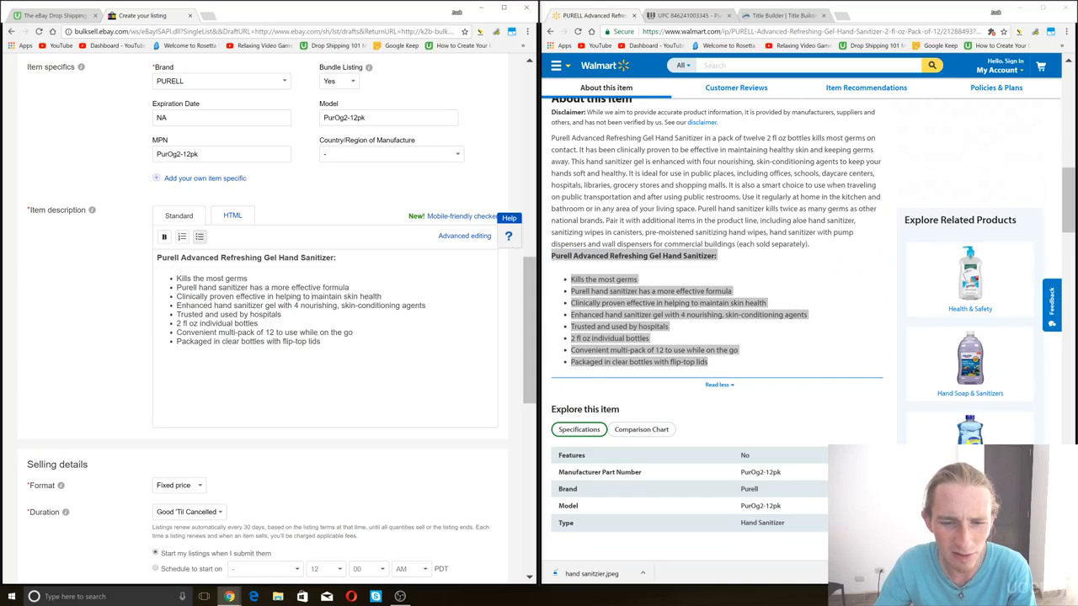
# Step: Review the listing's title wording, item specifics and pasted description, and look over the Walmart About this item text
pyautogui.scroll(10, 343, 312)
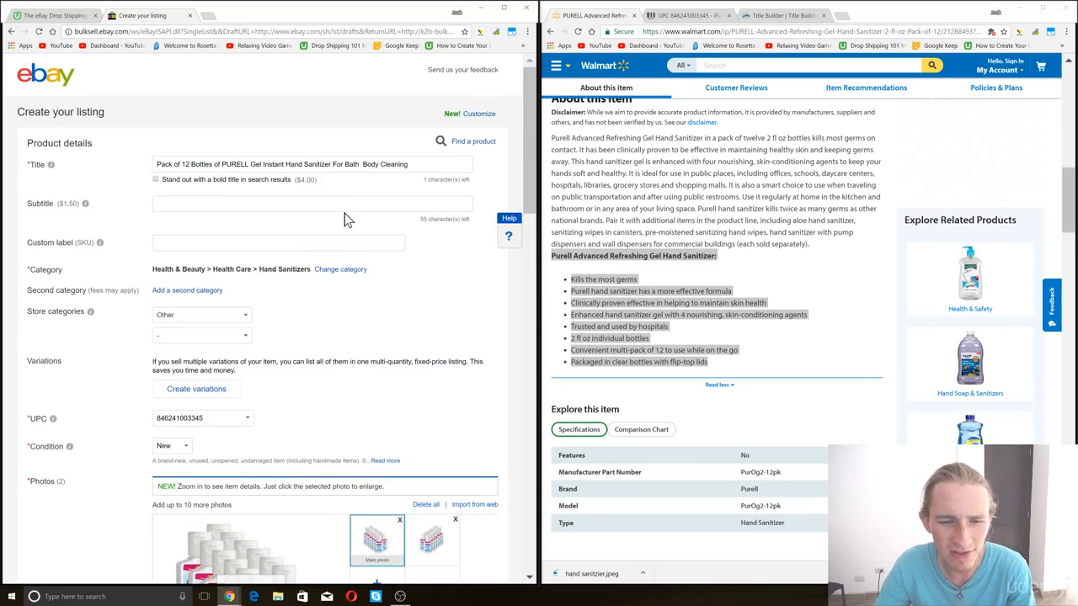
pyautogui.doubleClick(200, 164)
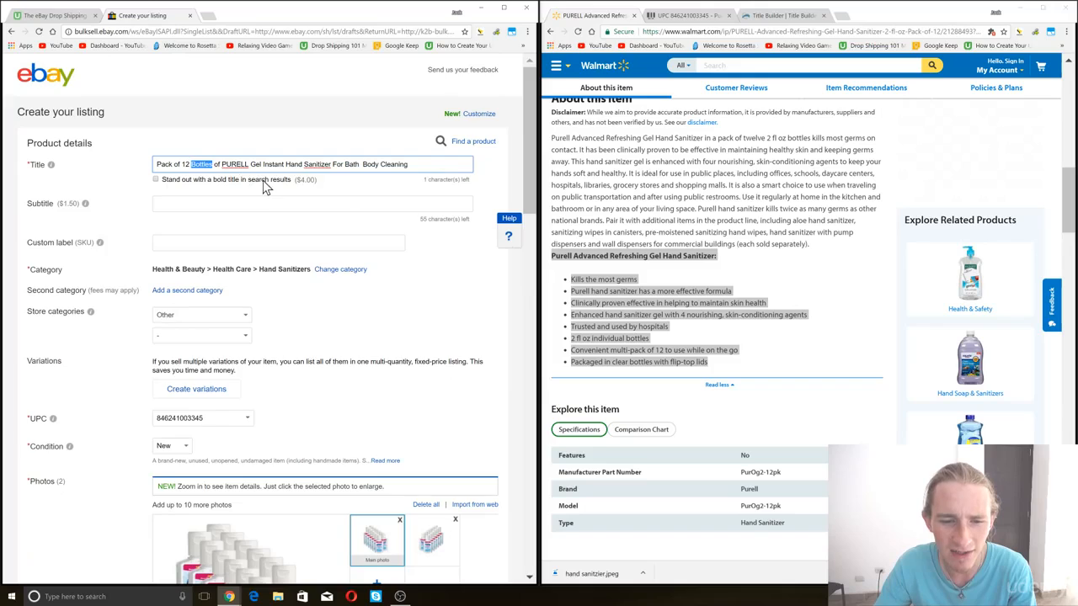
pyautogui.scroll(-3, 263, 181)
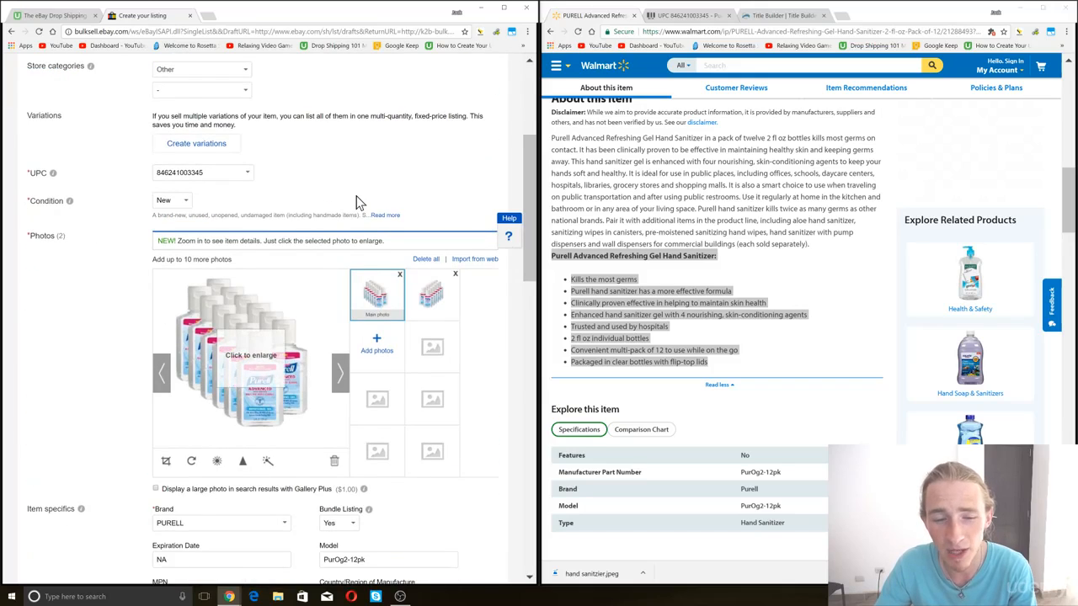
pyautogui.scroll(3, 356, 202)
pyautogui.click(271, 167)
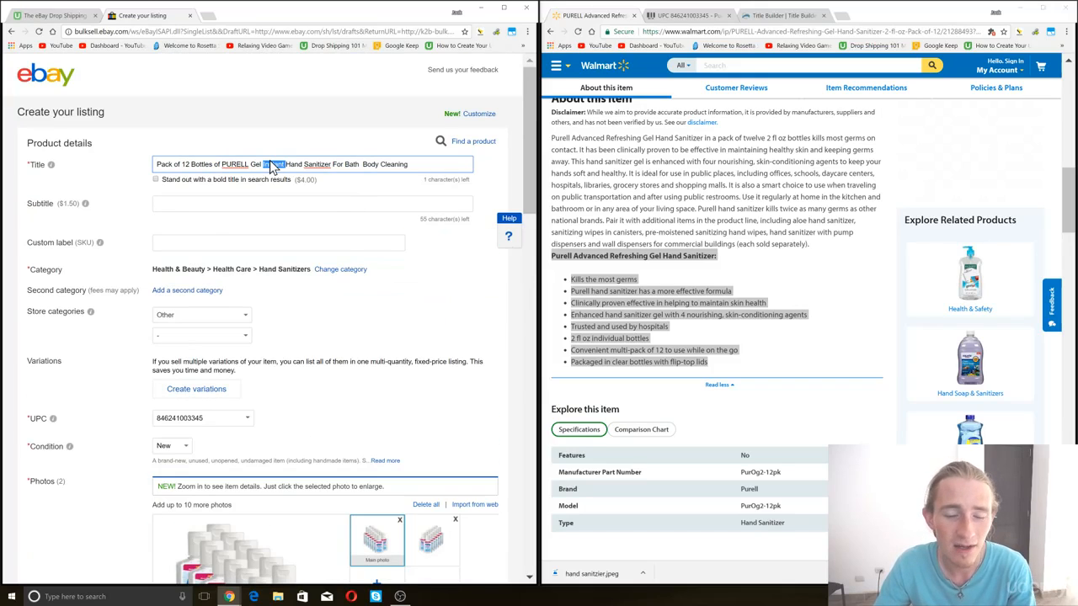
pyautogui.scroll(-9, 335, 282)
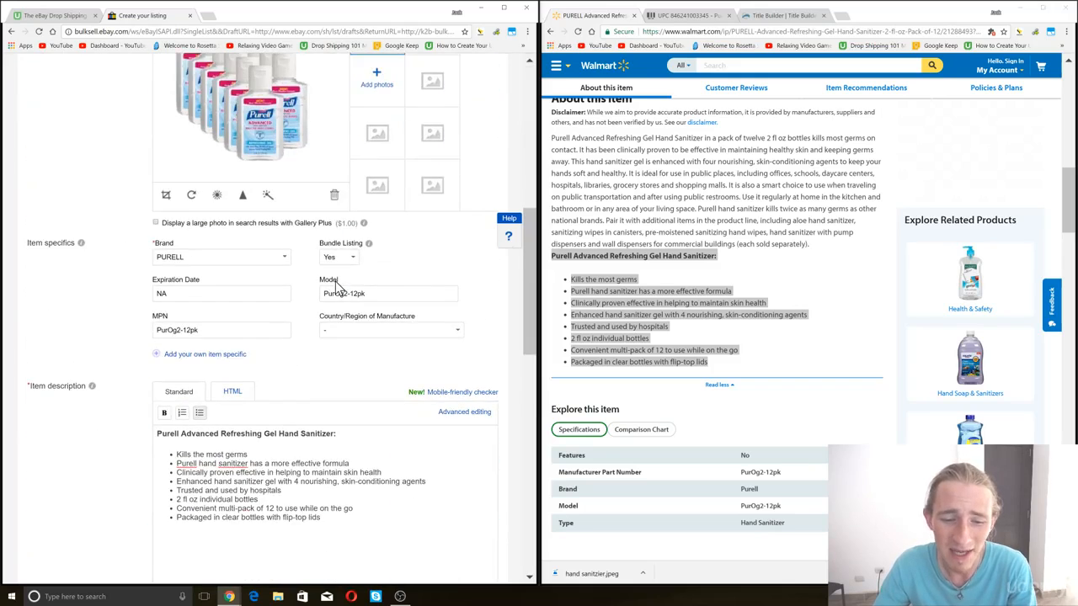
pyautogui.scroll(-4, 337, 287)
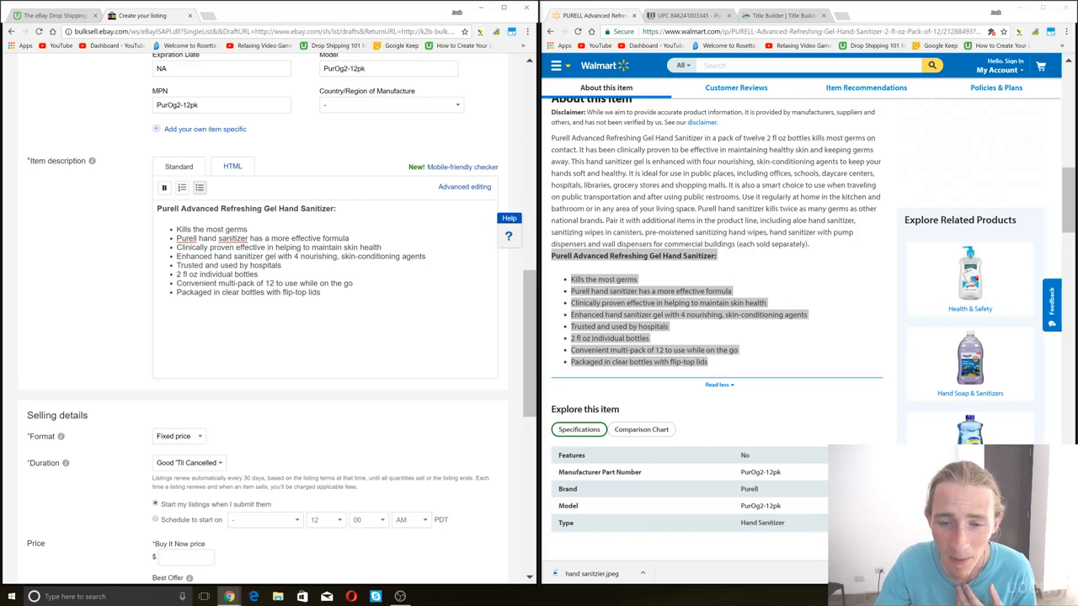
pyautogui.click(615, 293)
pyautogui.scroll(2, 615, 294)
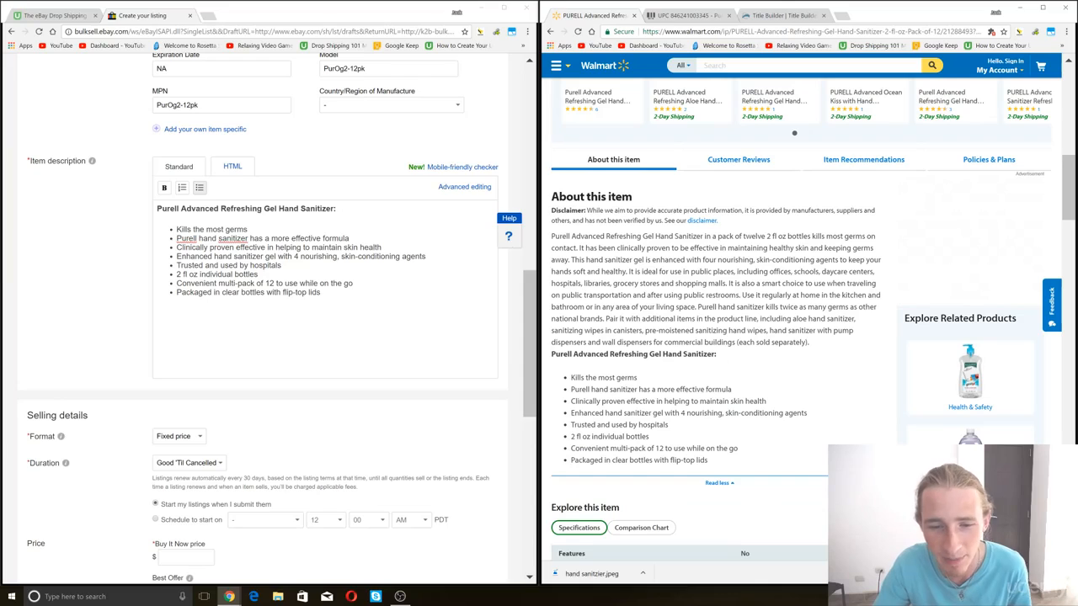
# Step: Make the whole item description bold, including the bulleted feature lines
pyautogui.click(282, 265)
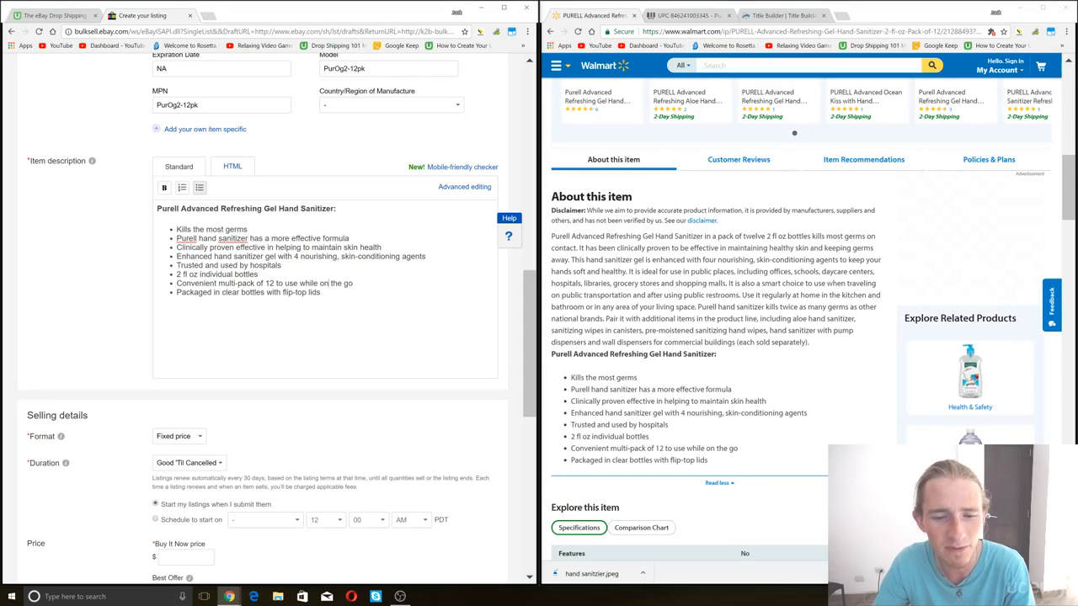
pyautogui.moveTo(329, 283); pyautogui.dragTo(157, 208)
pyautogui.click(164, 187)
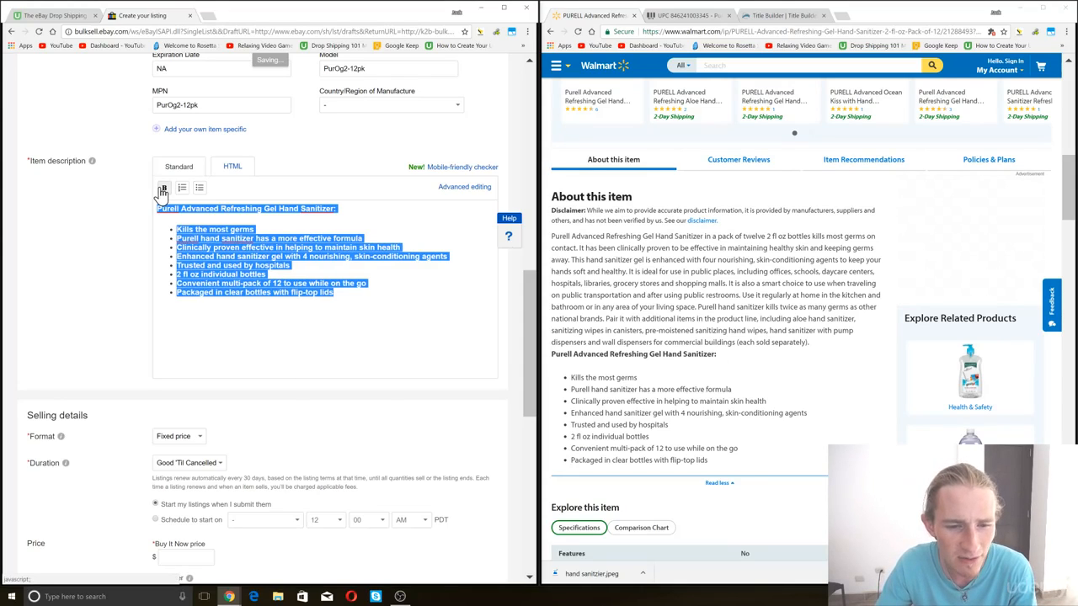
pyautogui.click(276, 254)
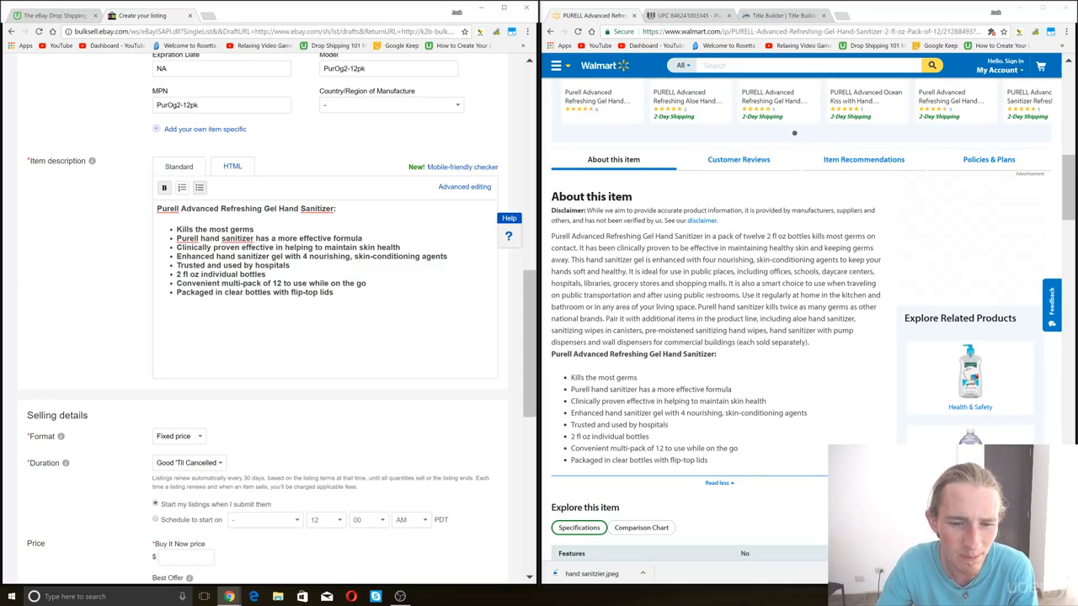
# Step: Remove the bold from the feature lines in the item description and convert them to a numbered list
pyautogui.moveTo(334, 292); pyautogui.dragTo(176, 229)
pyautogui.click(164, 187)
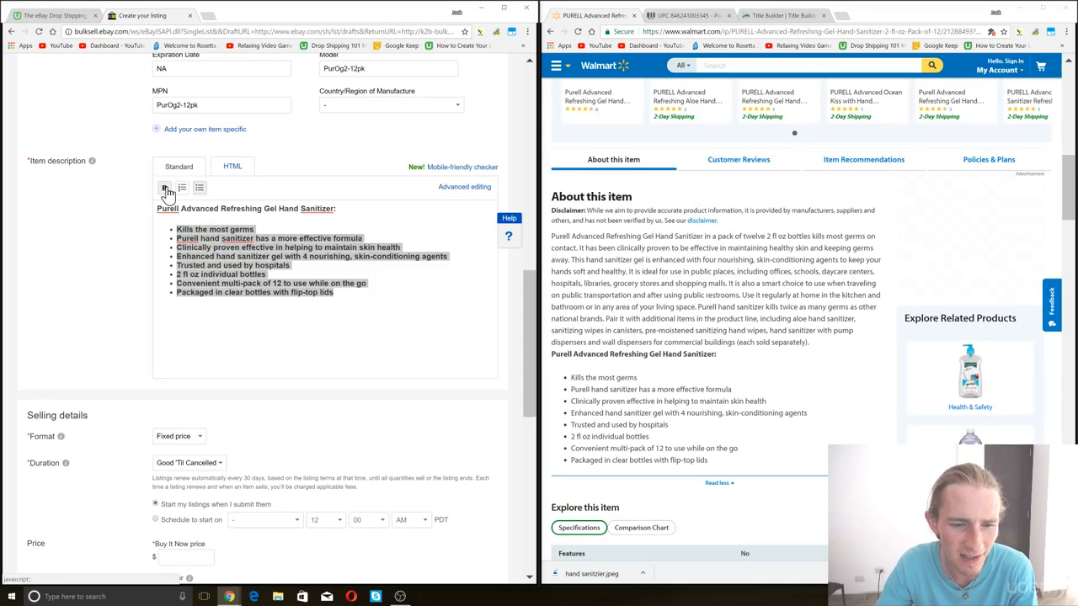
pyautogui.click(182, 187)
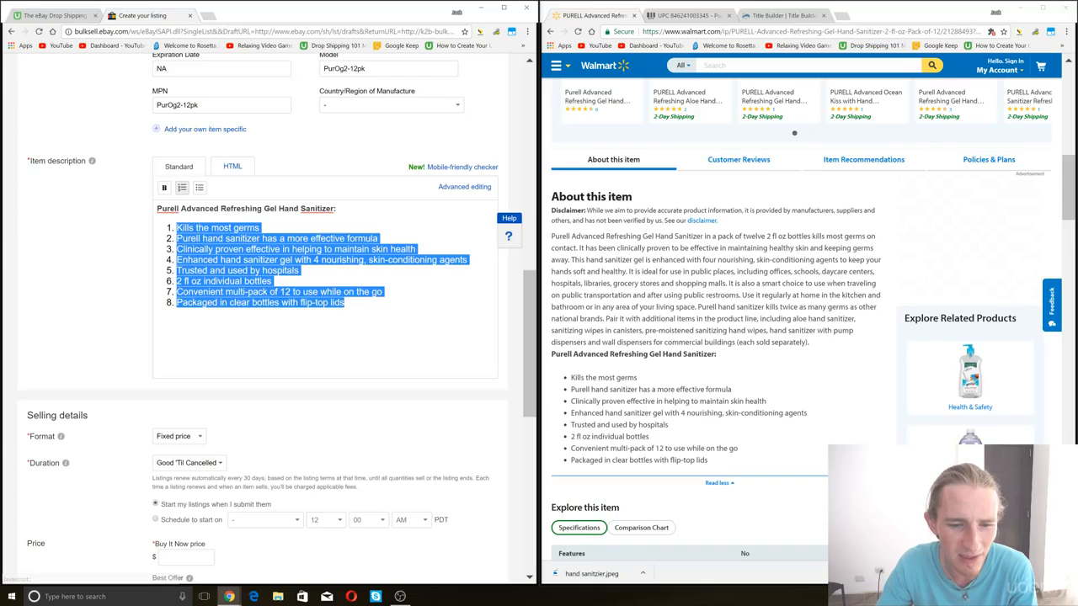
pyautogui.click(345, 291)
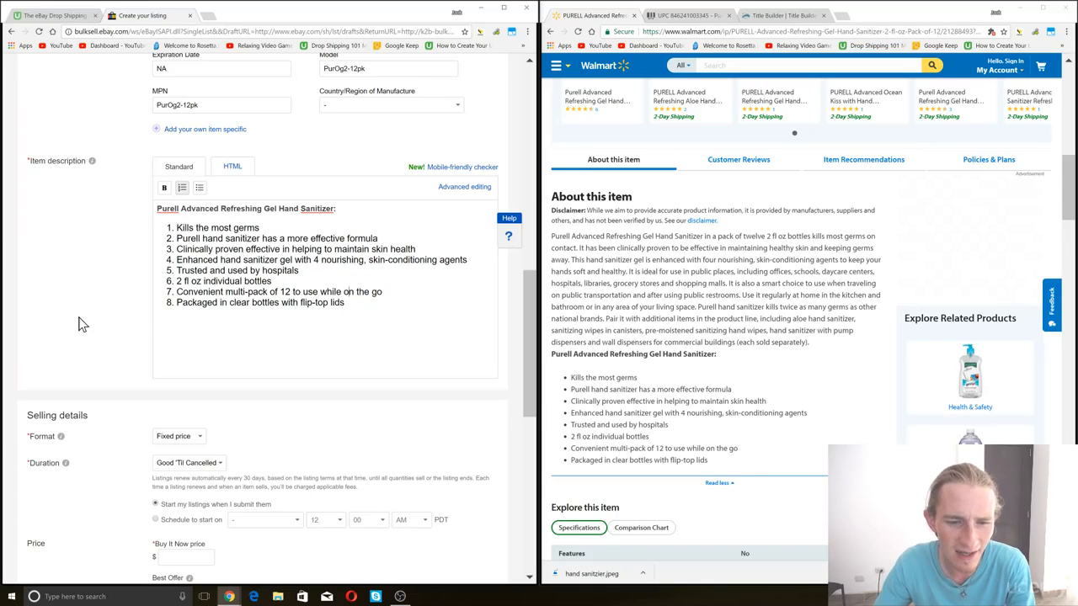
# Step: Look up the hand sanitizer 12-pack's price on the Walmart product page for pricing the listing
pyautogui.scroll(-3, 82, 324)
pyautogui.scroll(-2, 82, 324)
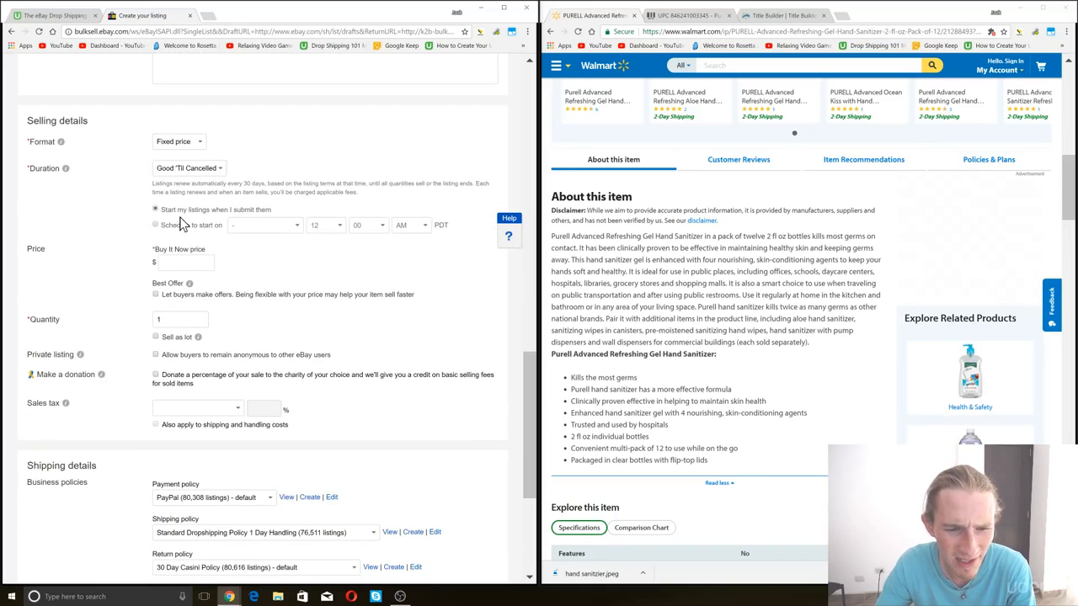
pyautogui.click(185, 263)
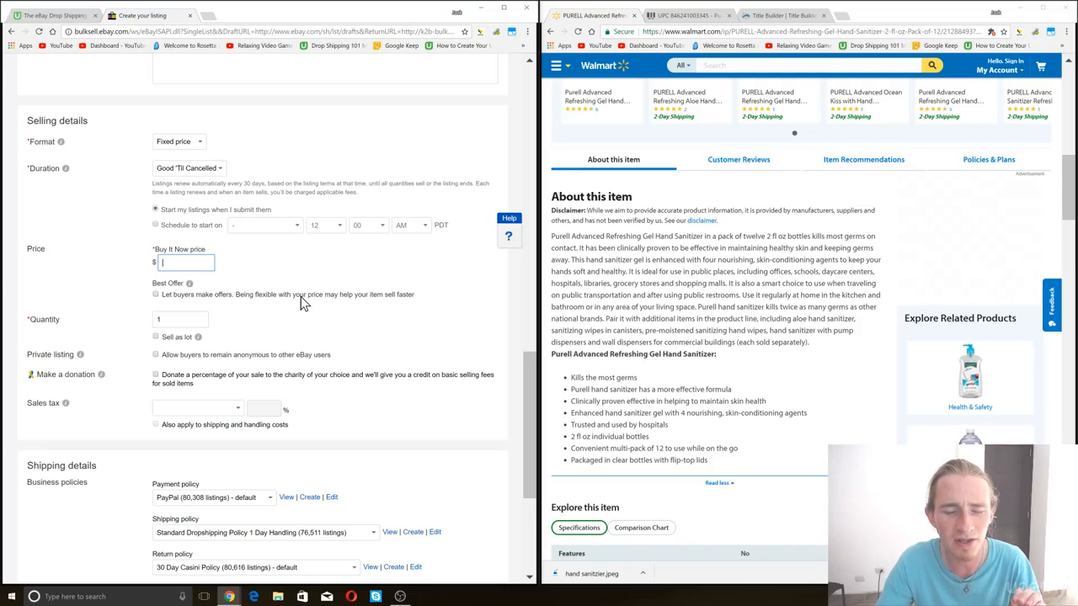
pyautogui.click(674, 17)
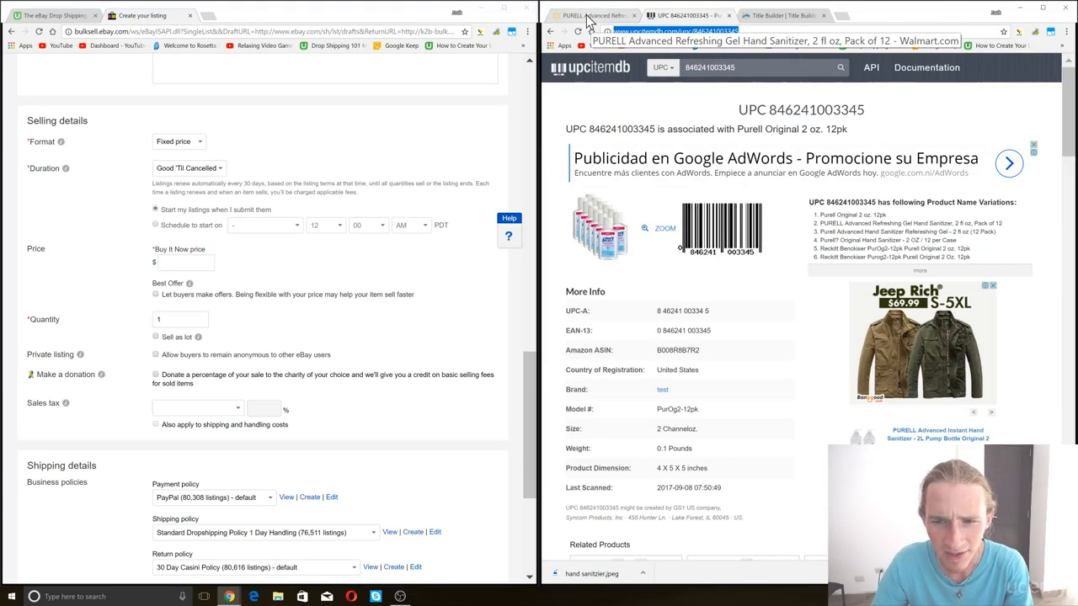
pyautogui.click(590, 17)
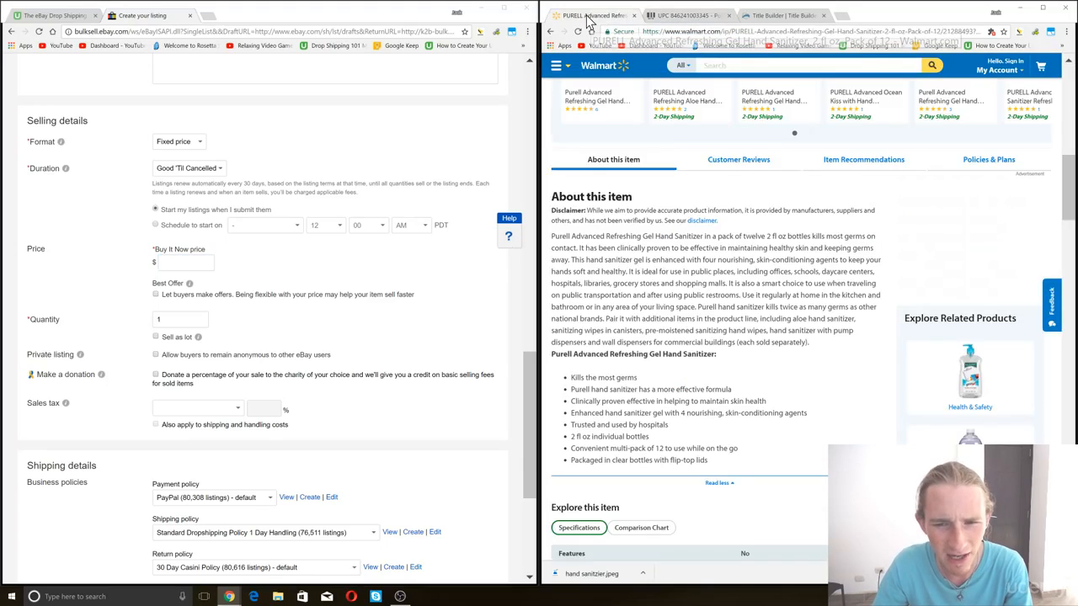
pyautogui.scroll(10, 731, 325)
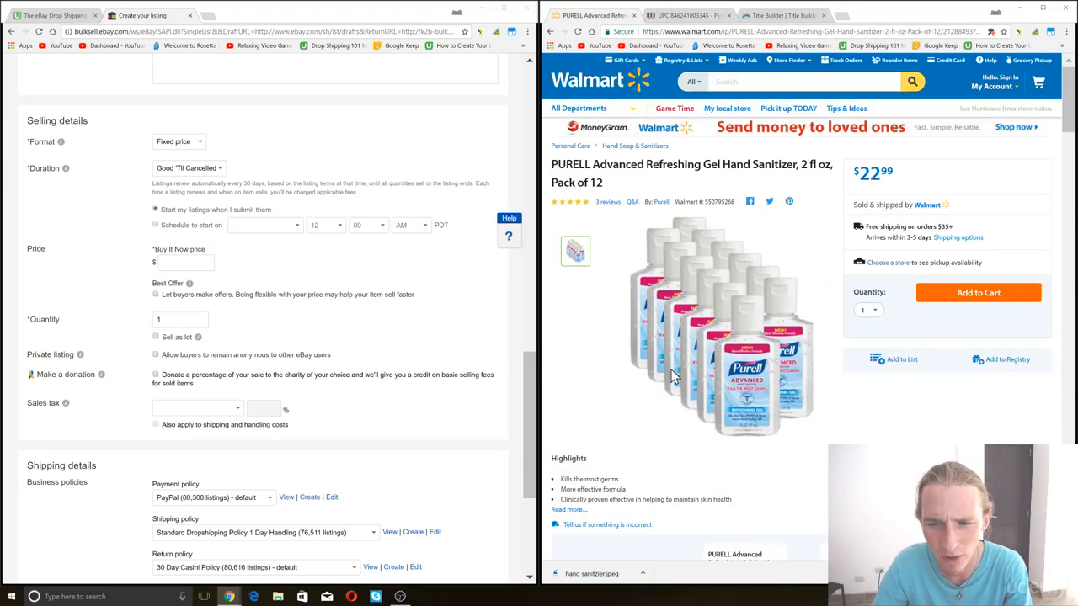
# Step: Work out the selling price by opening Calculator and multiplying 30 by 1.4
pyautogui.click(81, 596)
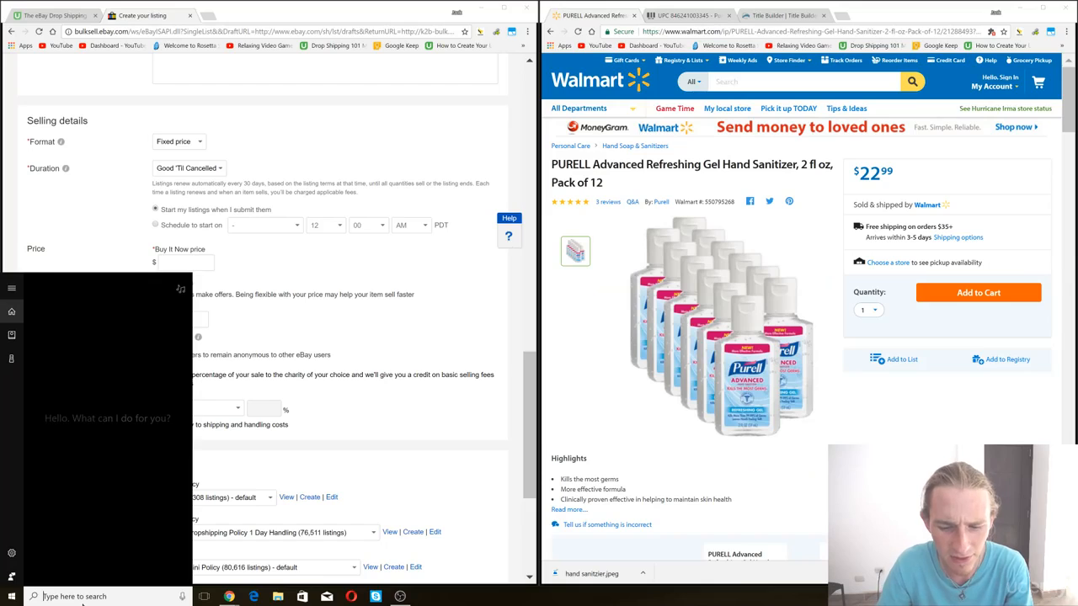
pyautogui.write('calc')
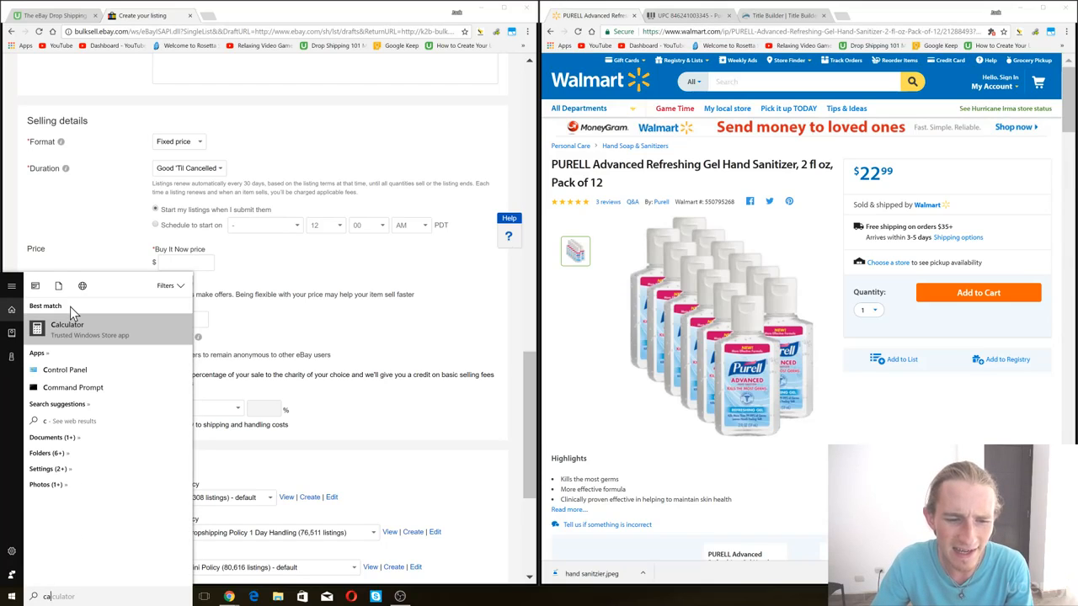
pyautogui.click(84, 332)
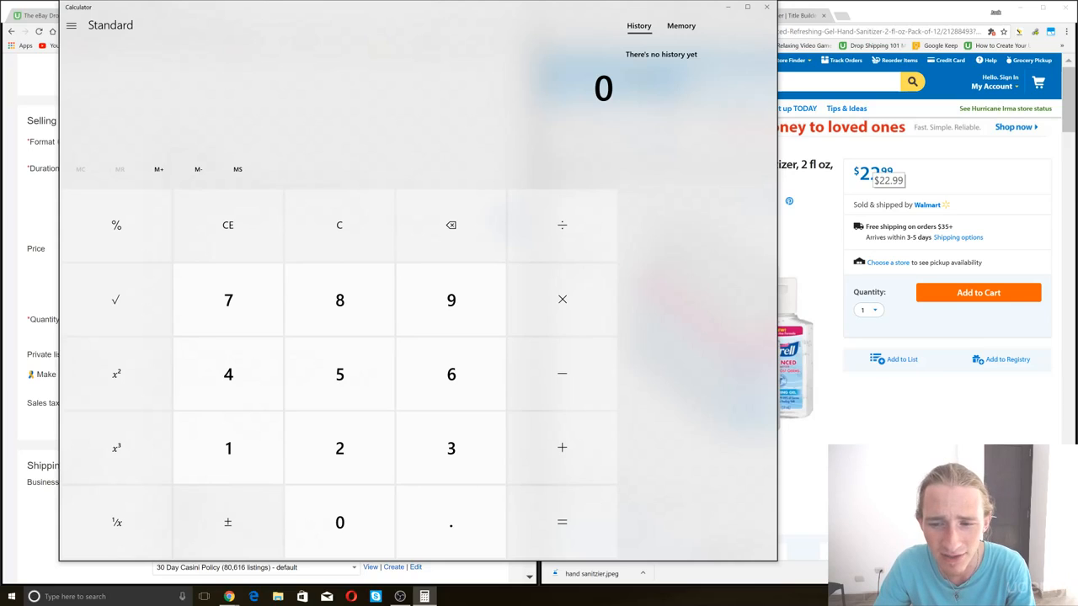
pyautogui.click(954, 187)
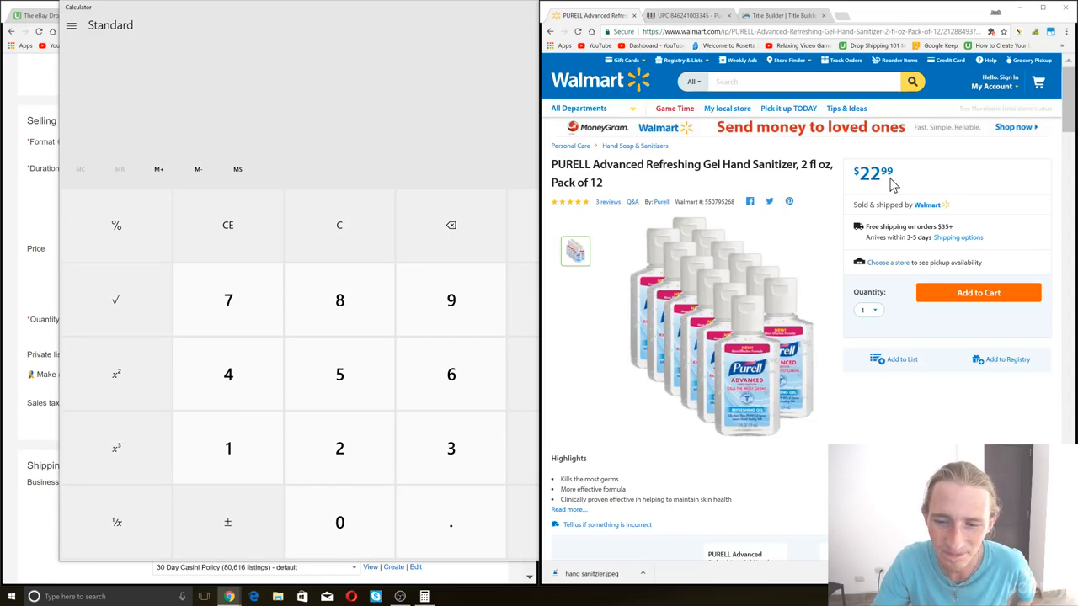
pyautogui.click(424, 596)
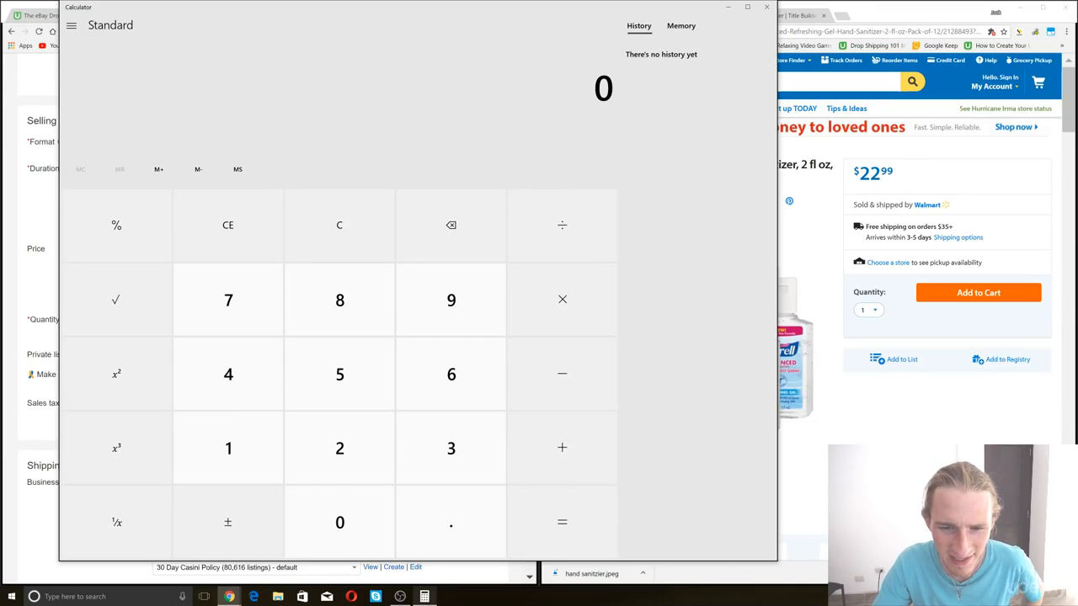
pyautogui.click(447, 468)
pyautogui.click(364, 515)
pyautogui.click(578, 301)
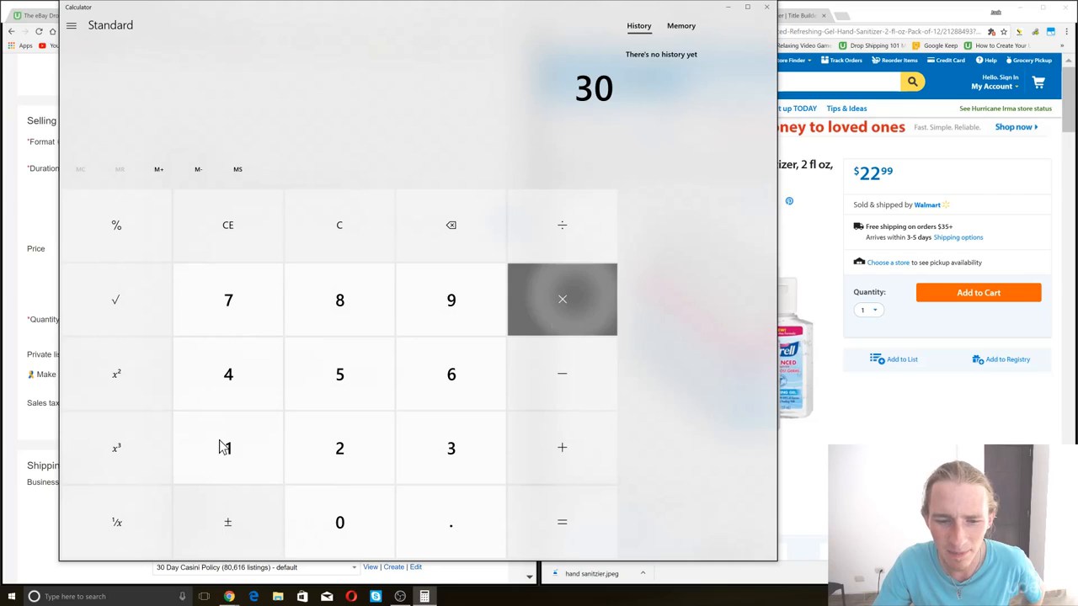
pyautogui.click(224, 445)
pyautogui.click(451, 522)
pyautogui.click(228, 374)
pyautogui.click(339, 448)
pyautogui.click(560, 516)
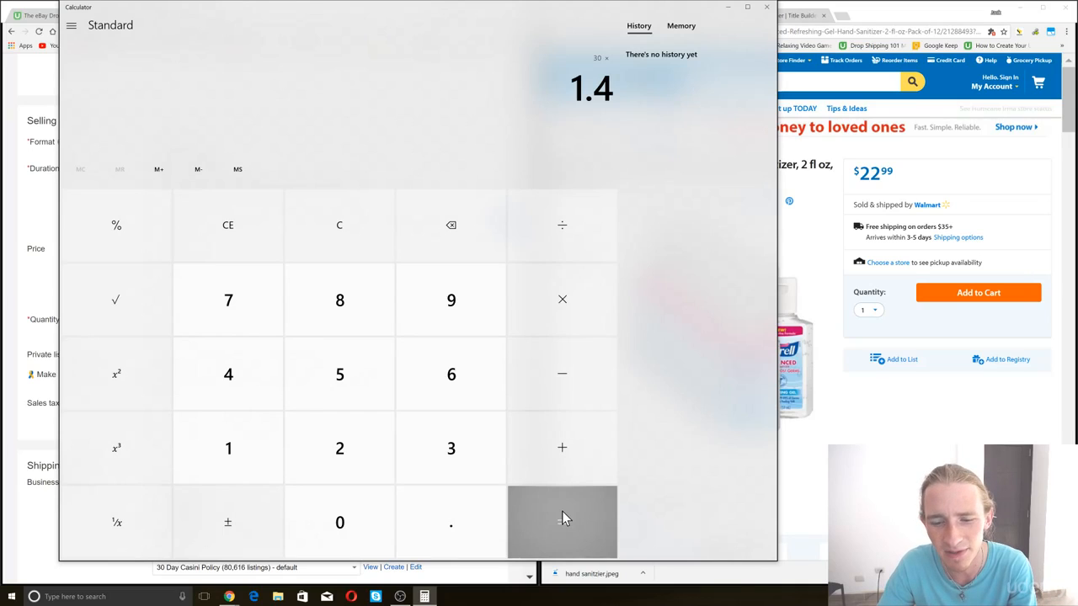
pyautogui.click(562, 516)
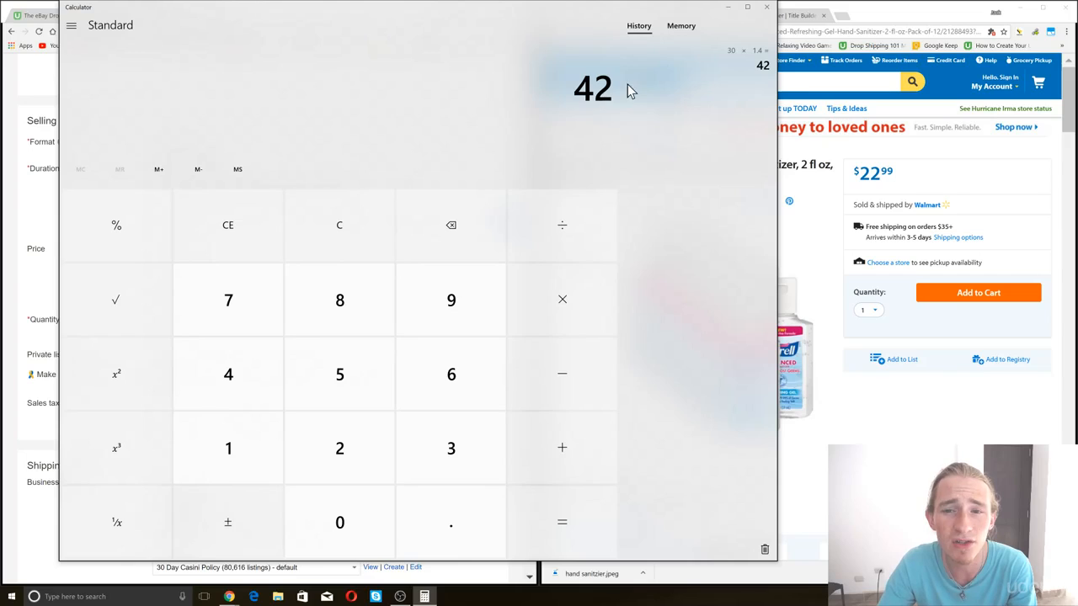
pyautogui.click(769, 8)
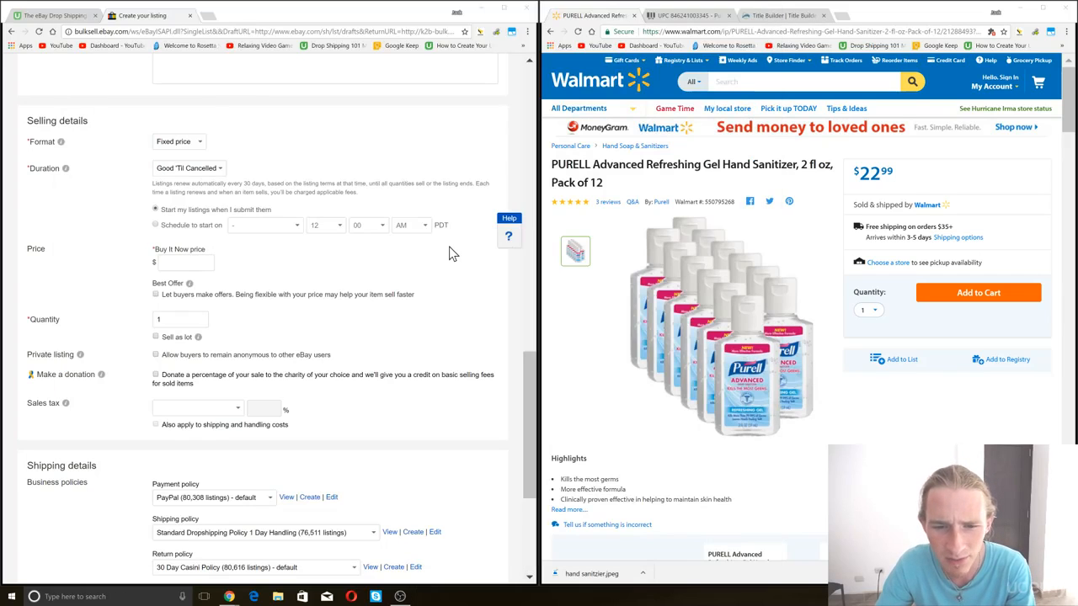
# Step: Set the listing's Buy It Now price to $42 and the quantity to 10
pyautogui.write('42')
pyautogui.click(341, 258)
pyautogui.scroll(-3, 340, 266)
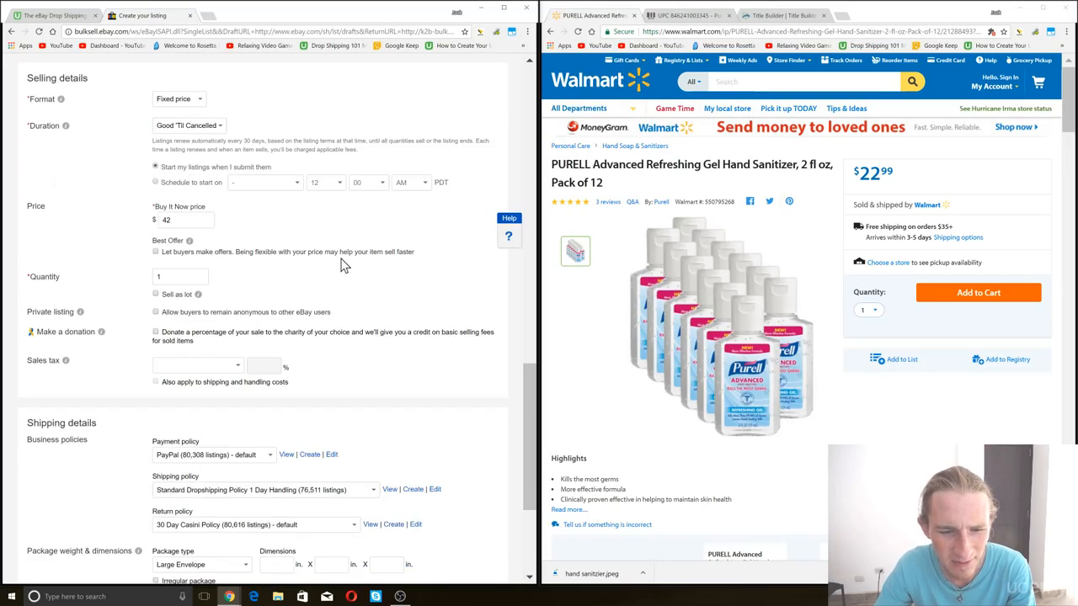
pyautogui.click(178, 75)
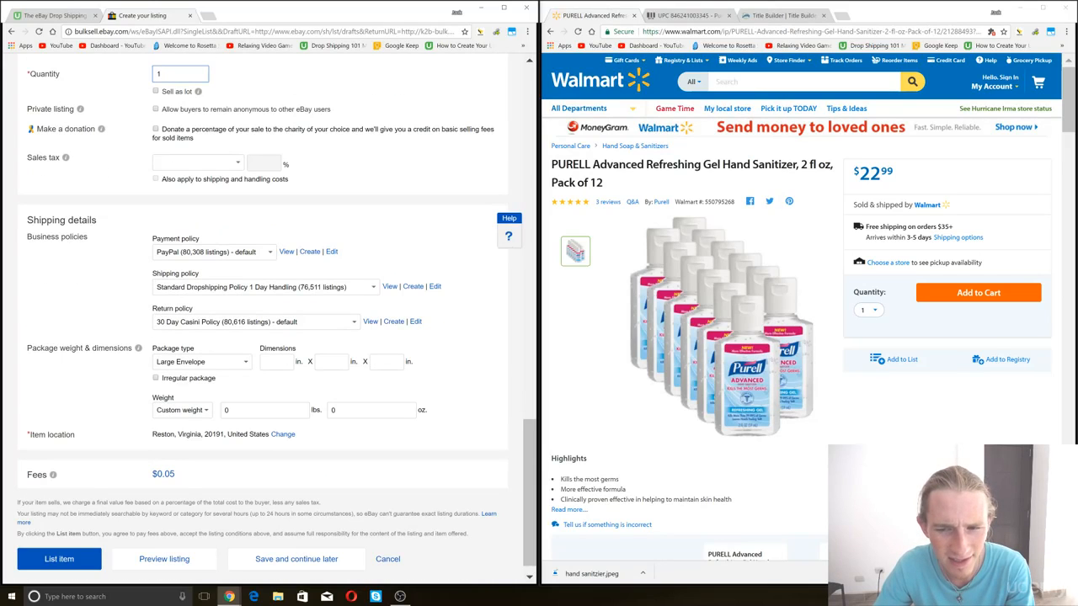
pyautogui.doubleClick(178, 74)
pyautogui.scroll(3, 357, 200)
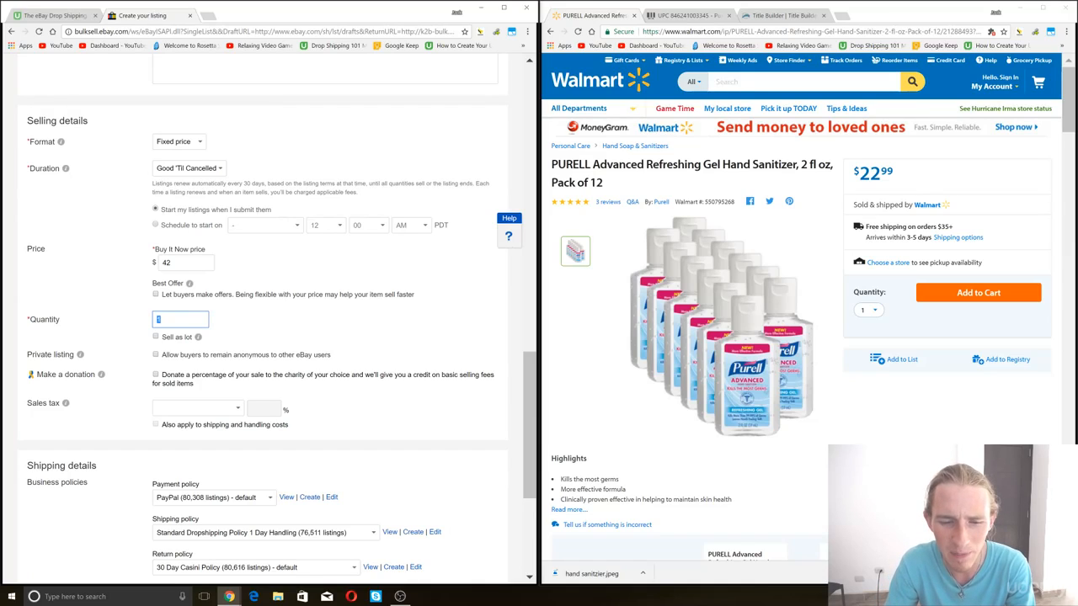
pyautogui.write('10')
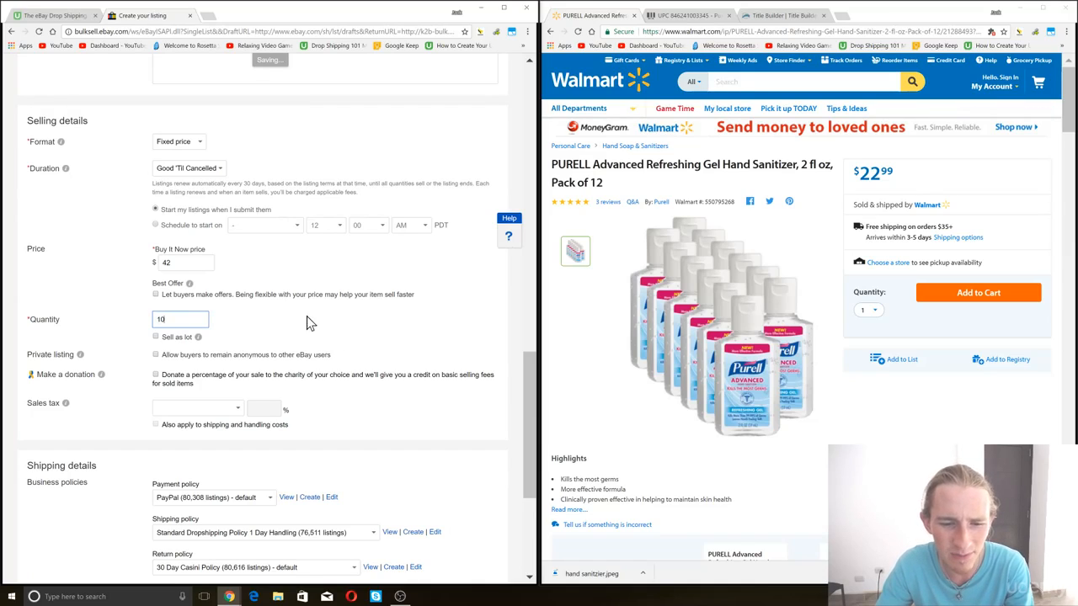
pyautogui.click(352, 344)
# Step: Enter package dimensions of 6 x 6 x 1 in. and a weight of 1 lb in the shipping details
pyautogui.scroll(-2, 351, 344)
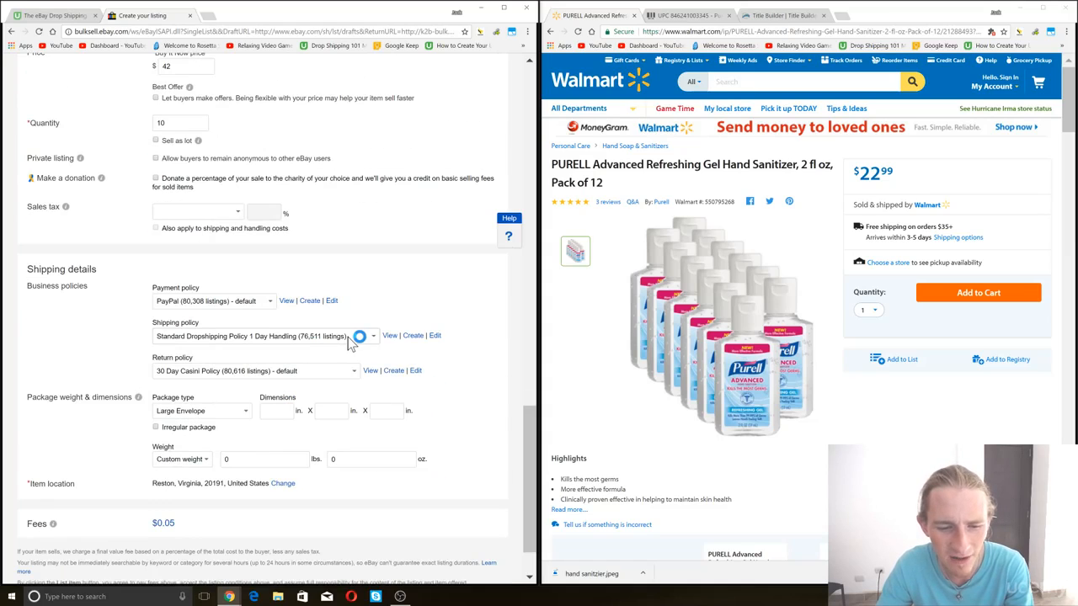
pyautogui.scroll(-1, 294, 425)
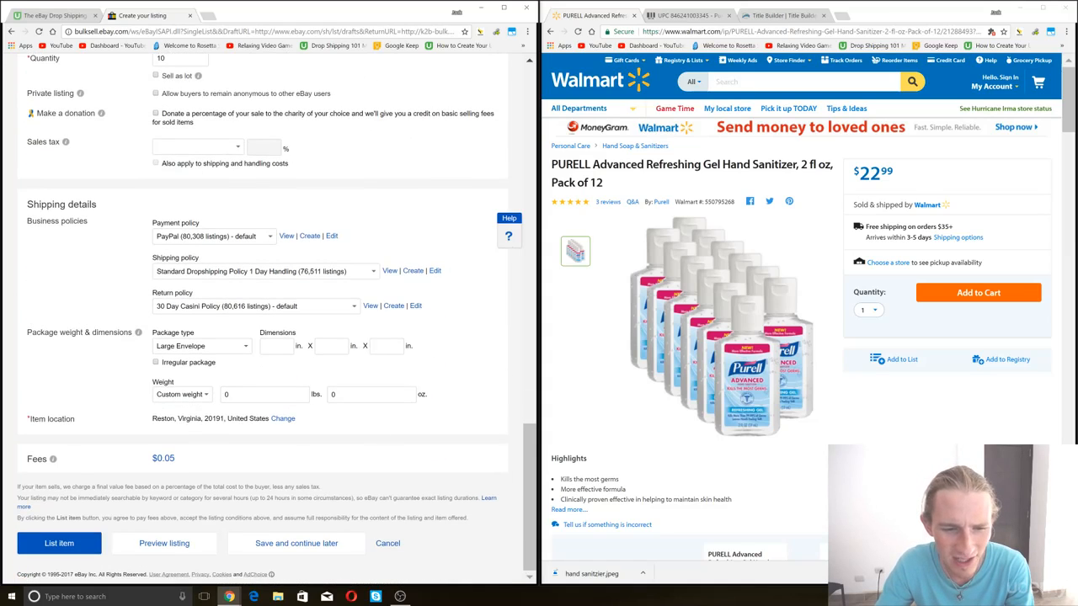
pyautogui.click(278, 346)
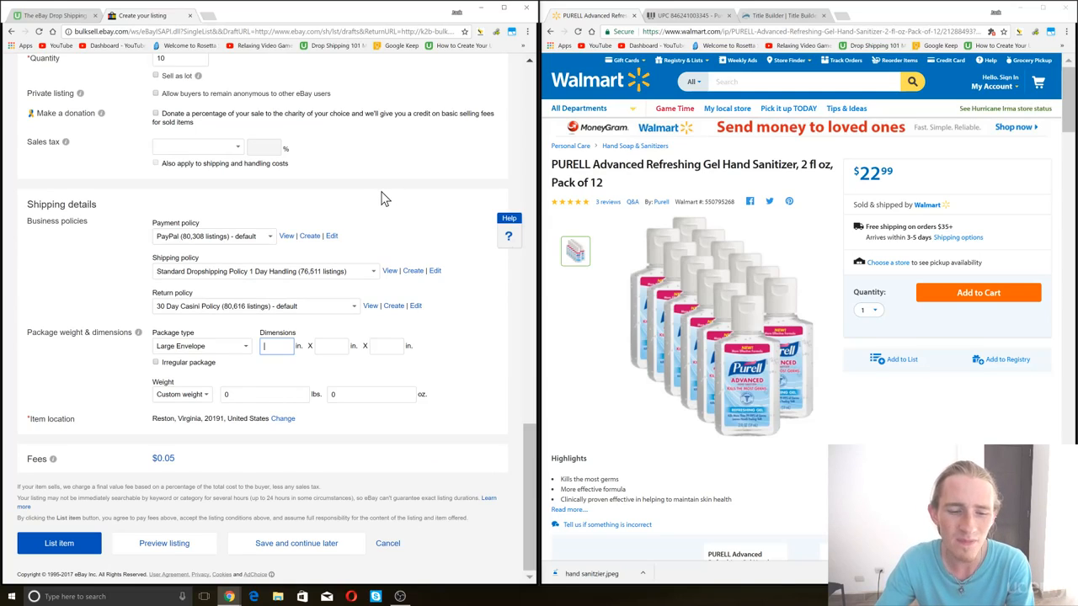
pyautogui.write('6')
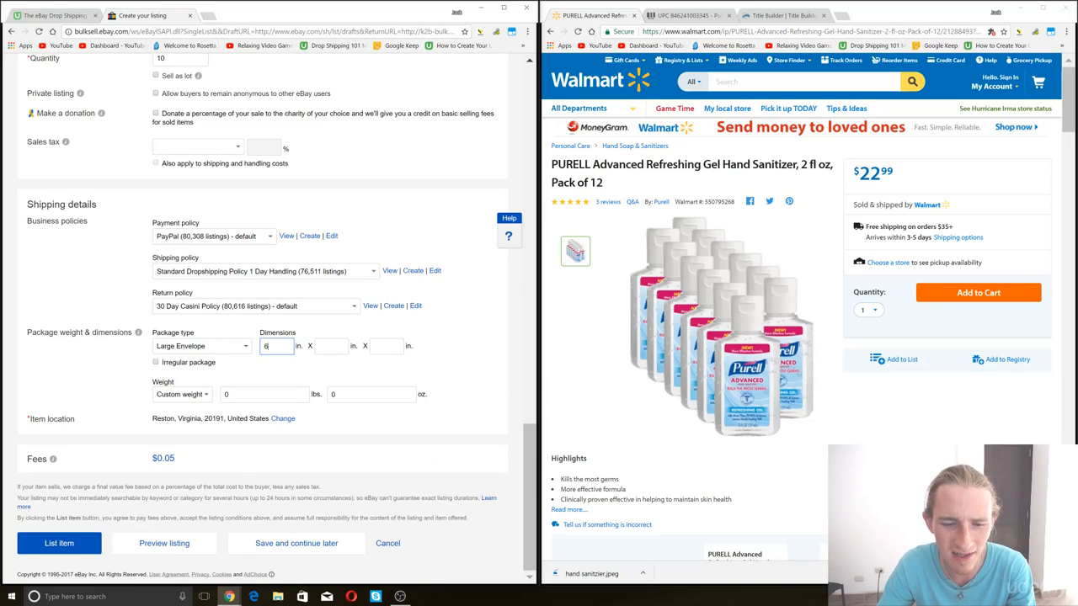
pyautogui.press('Tab')
pyautogui.write('6')
pyautogui.press('Tab')
pyautogui.write('1')
pyautogui.press('Tab')
pyautogui.press('Tab')
pyautogui.press('Tab')
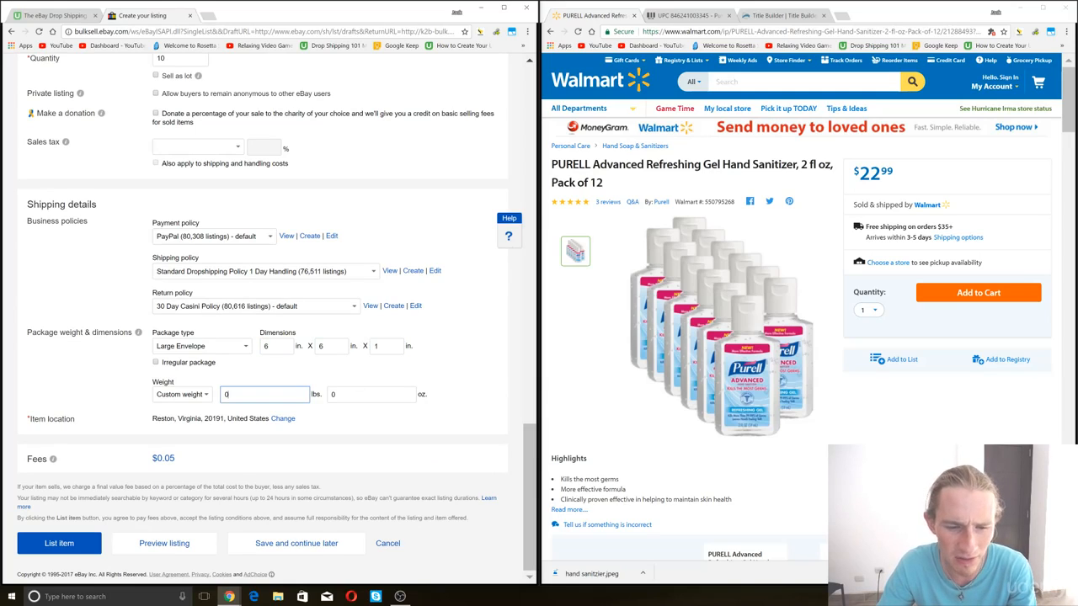
pyautogui.write('1')
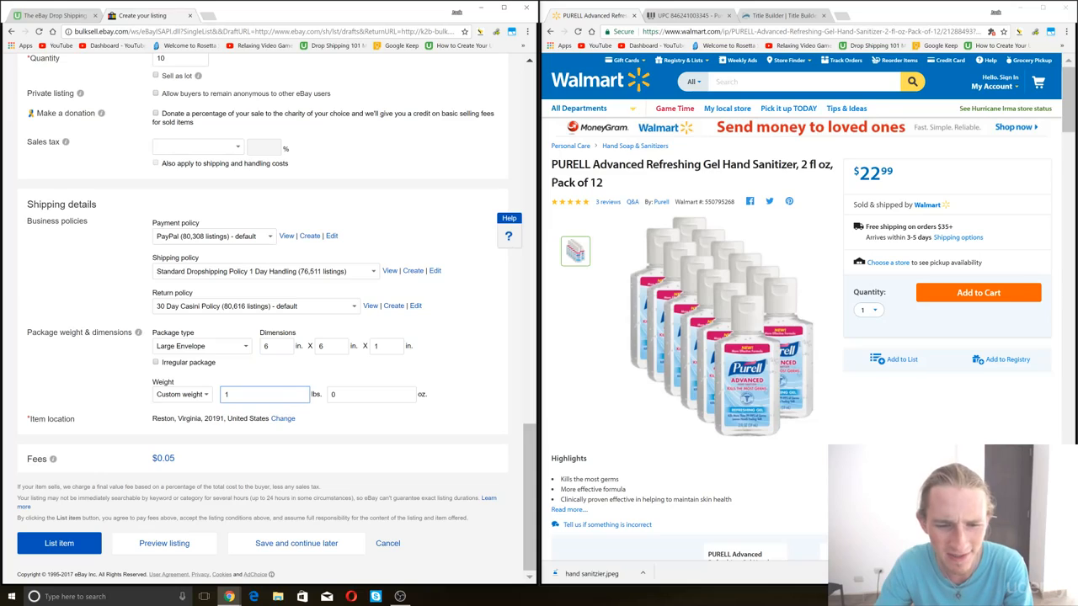
pyautogui.click(268, 346)
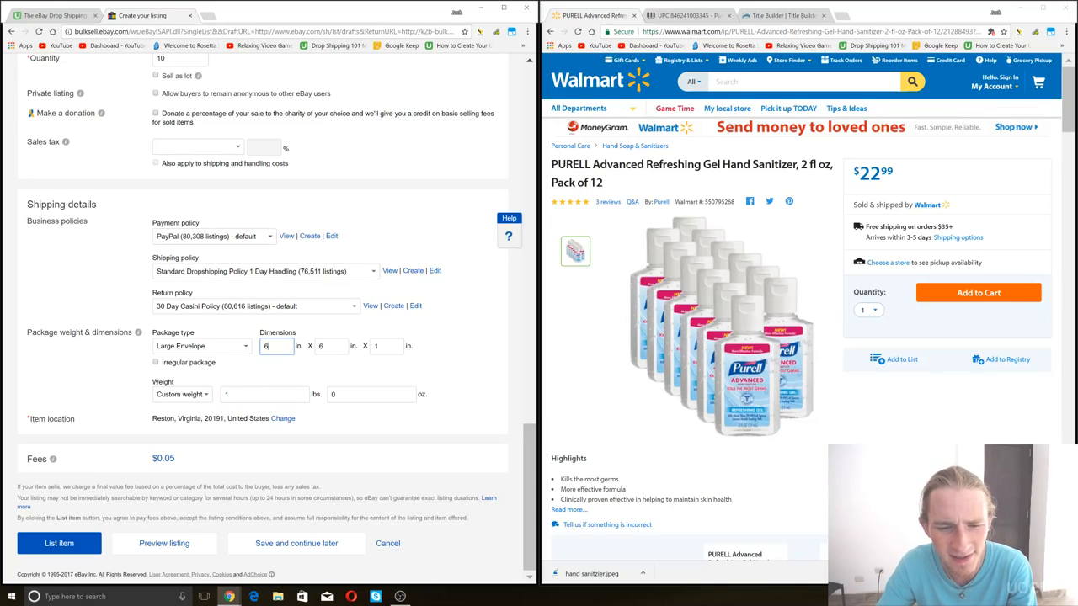
pyautogui.press('Tab')
pyautogui.press('Tab')
pyautogui.press('Tab')
pyautogui.press('Tab')
pyautogui.press('Tab')
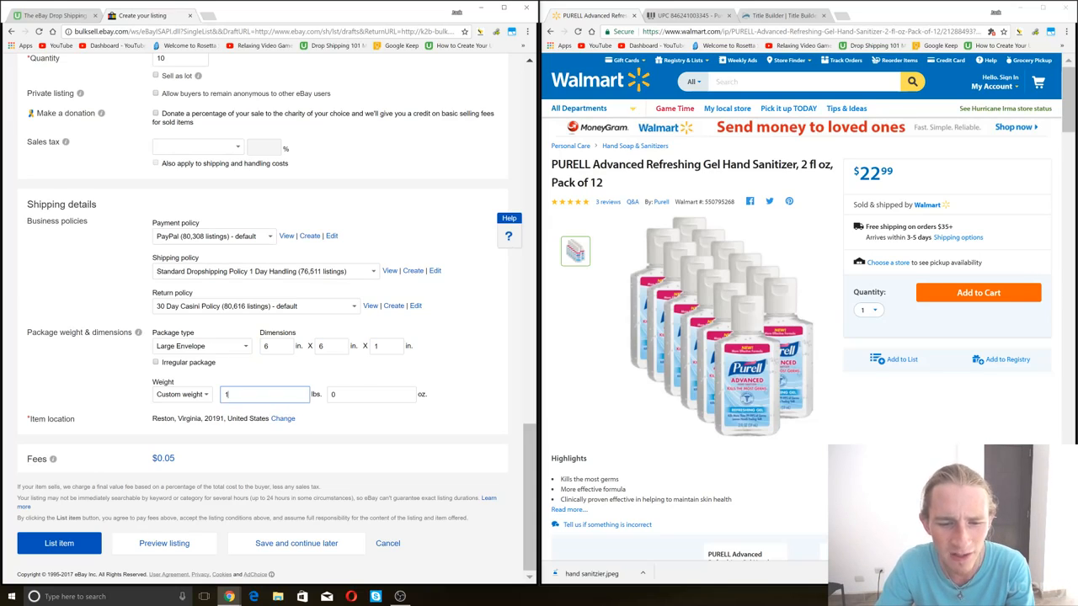
pyautogui.click(380, 386)
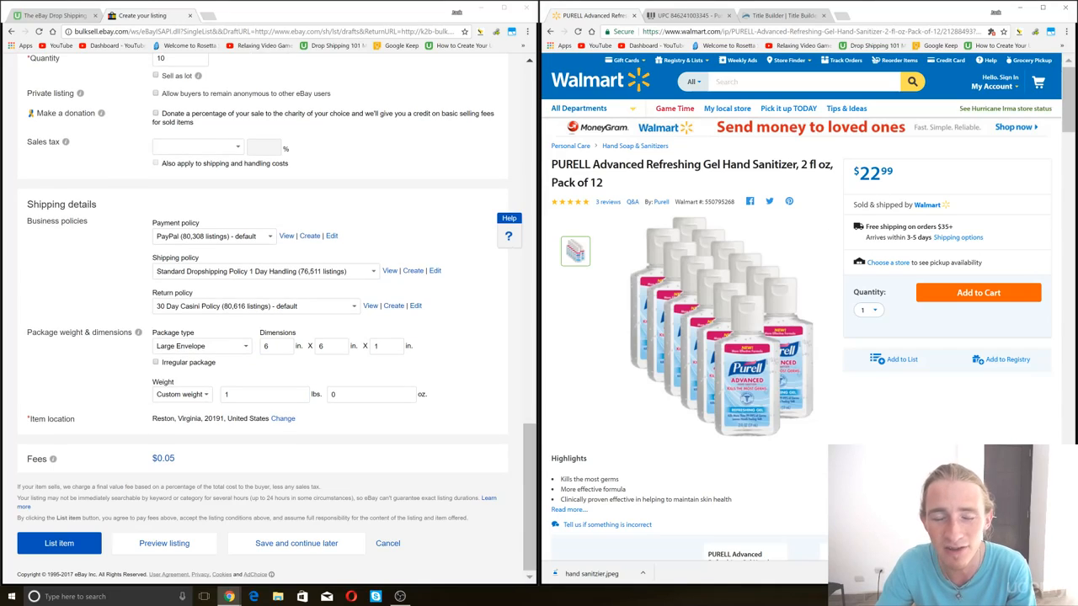
pyautogui.click(360, 182)
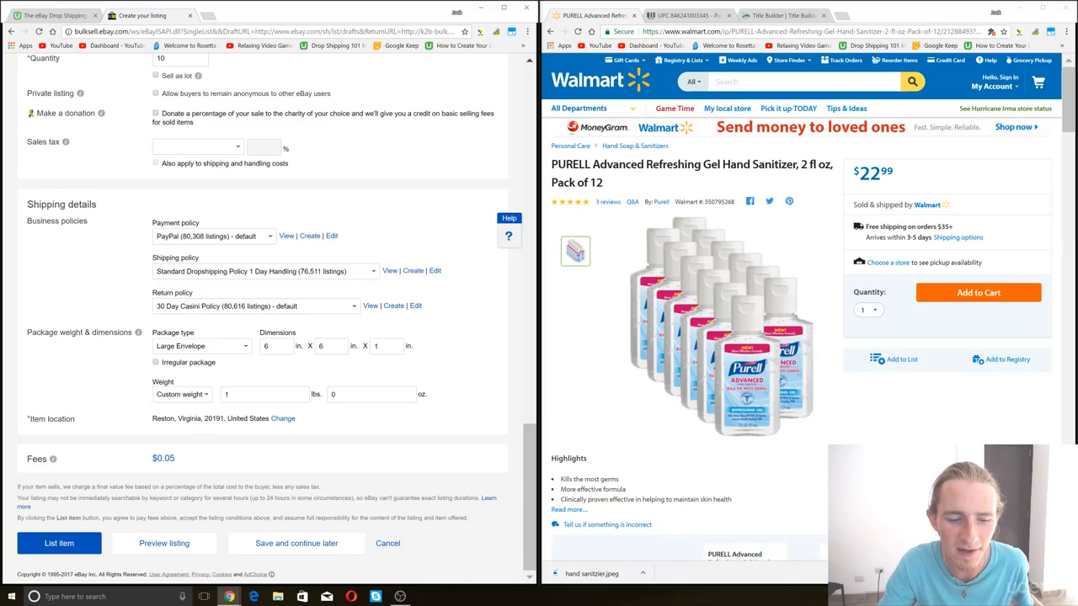
# Step: Review the whole listing form from title to shipping details and submit the listing, agreeing to the food and healthcare item conditions
pyautogui.scroll(15, 101, 452)
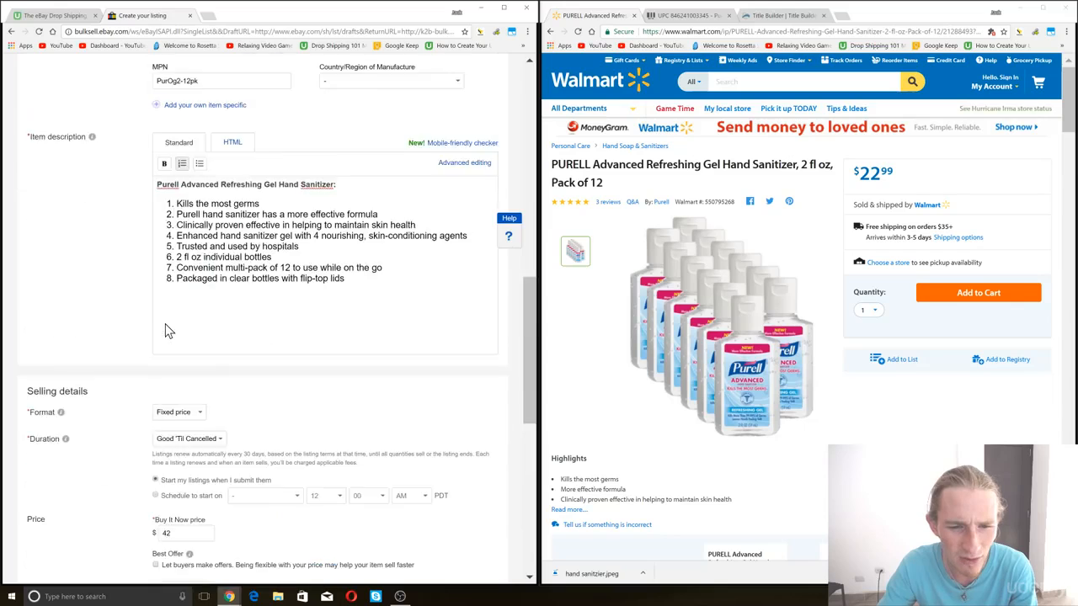
pyautogui.scroll(2, 282, 316)
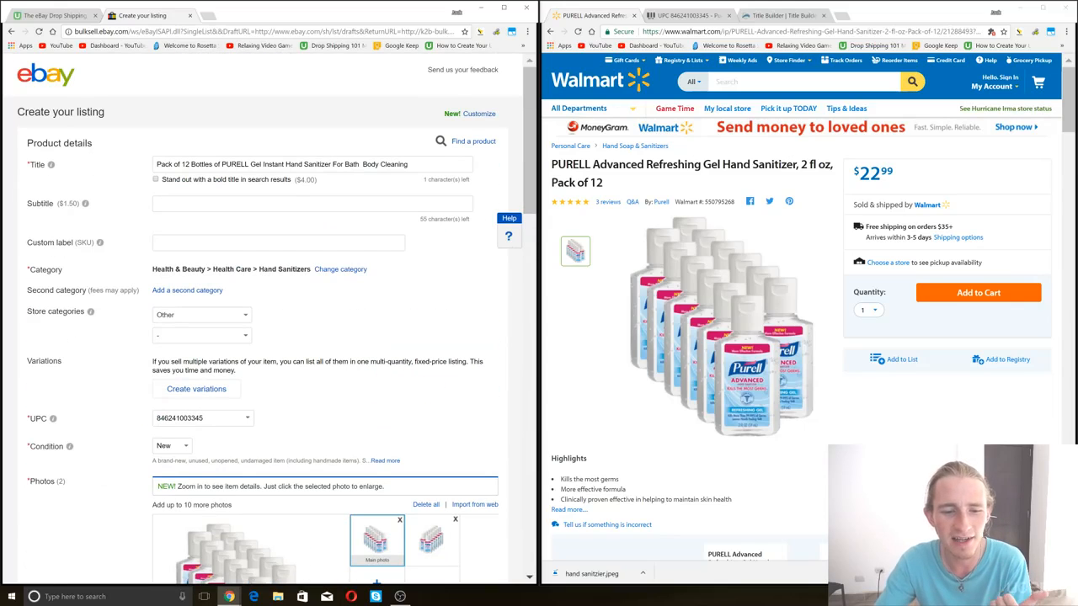
pyautogui.scroll(-4, 269, 238)
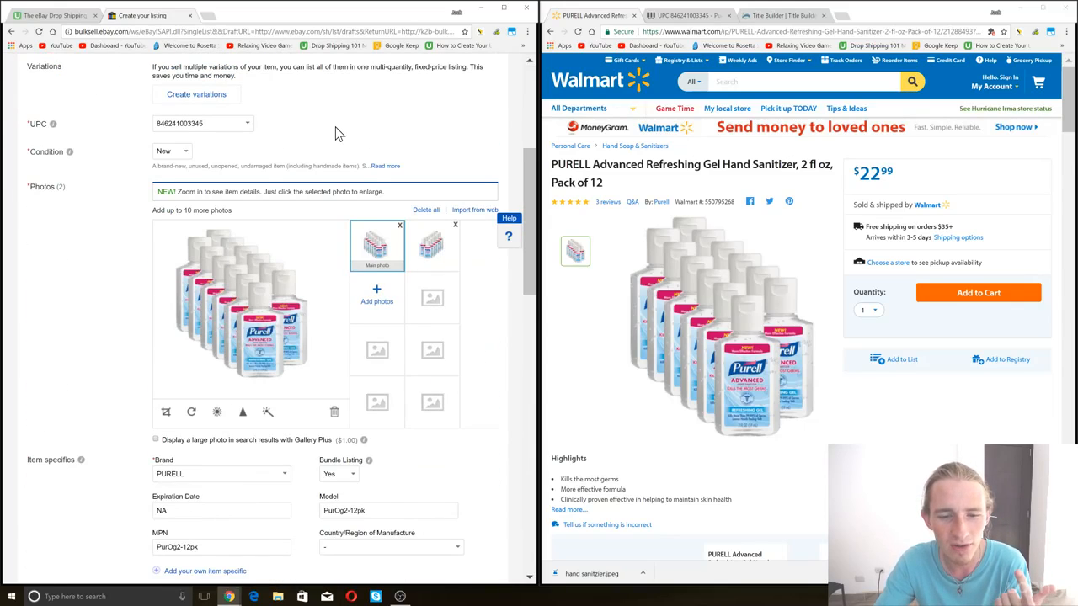
pyautogui.scroll(-3, 335, 133)
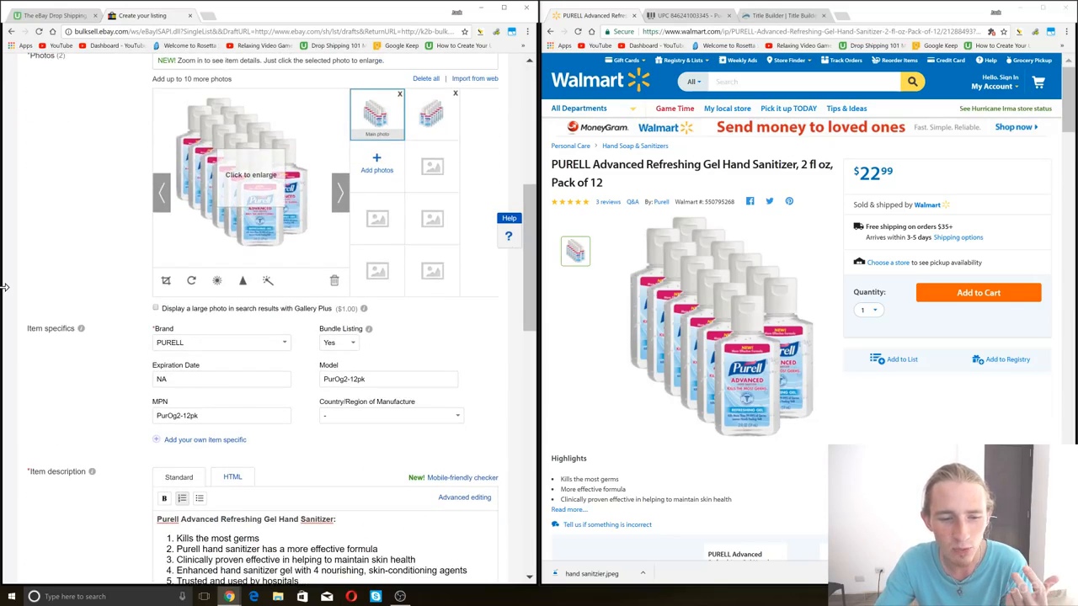
pyautogui.scroll(-3, 105, 285)
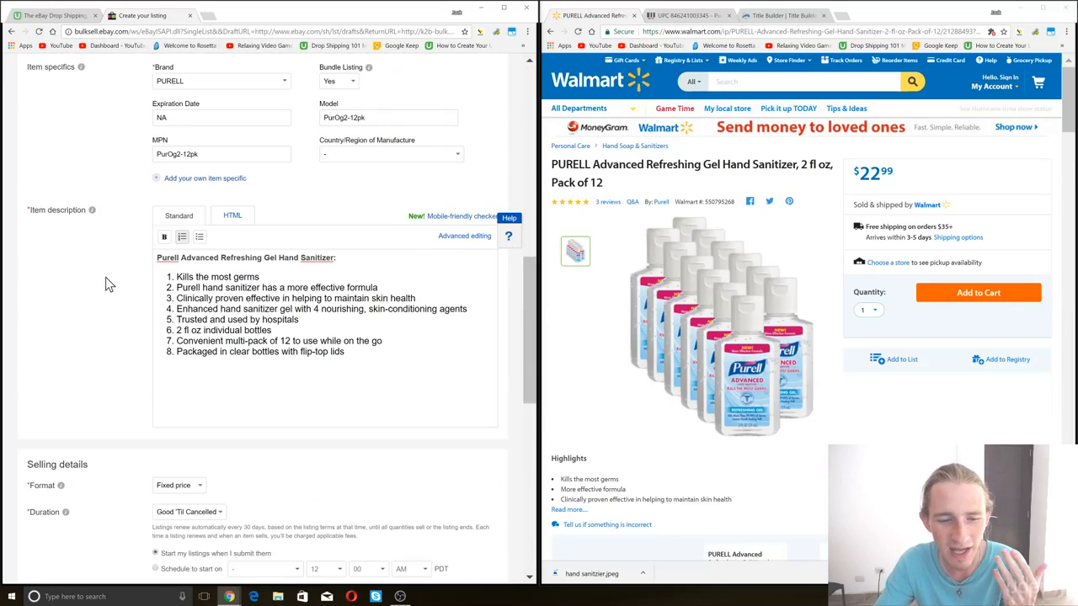
pyautogui.scroll(-15, 105, 285)
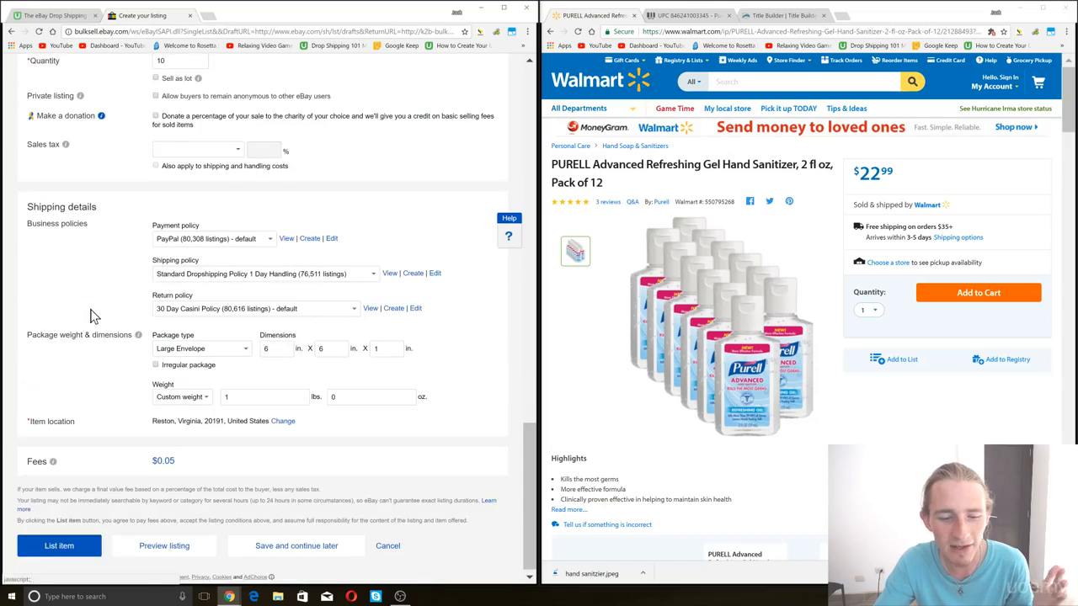
pyautogui.click(73, 545)
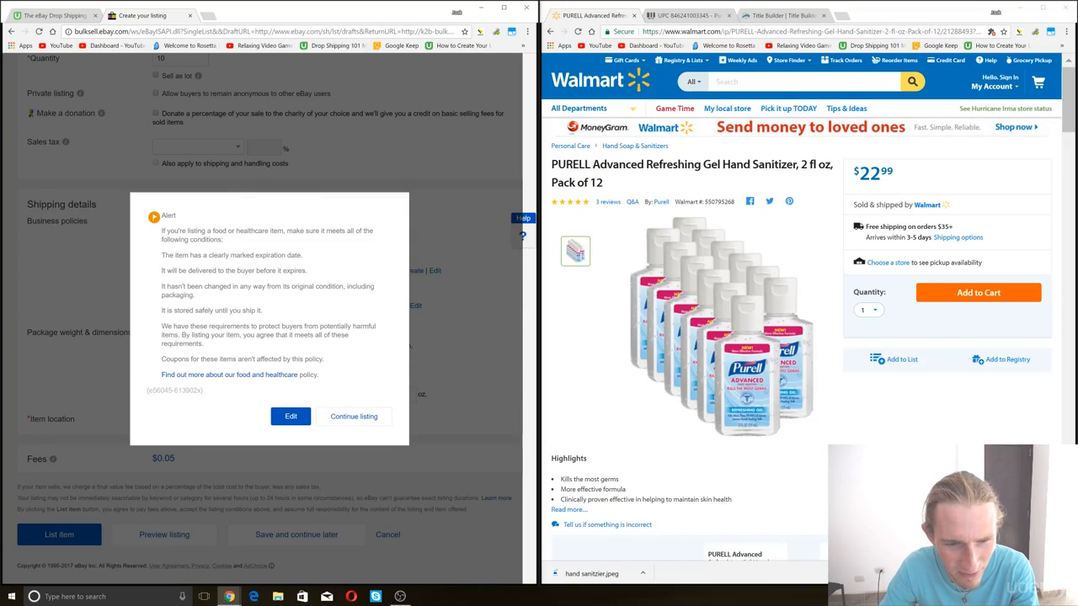
pyautogui.click(357, 417)
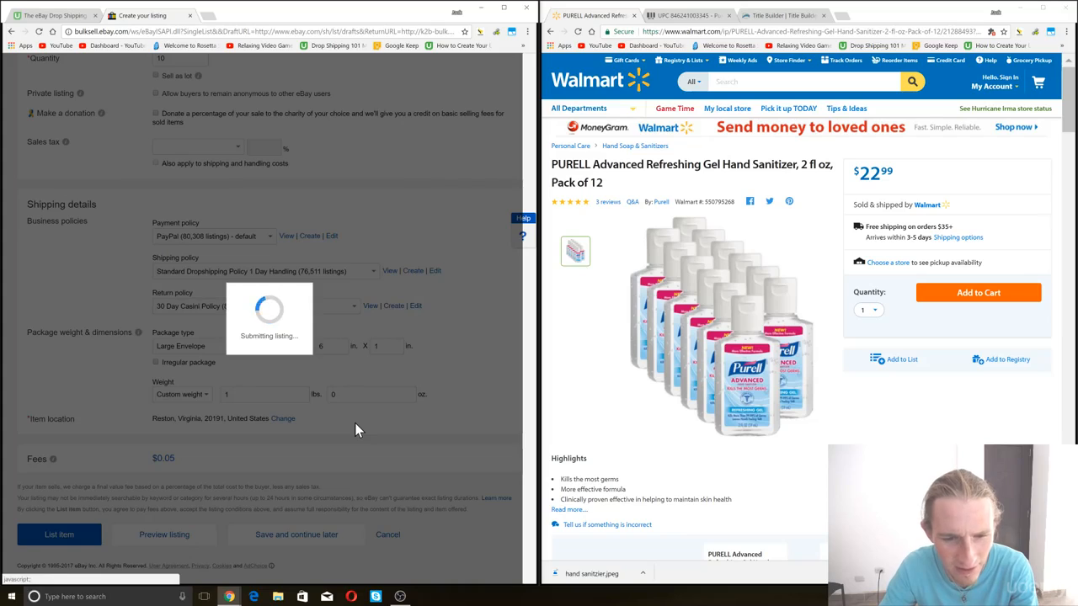